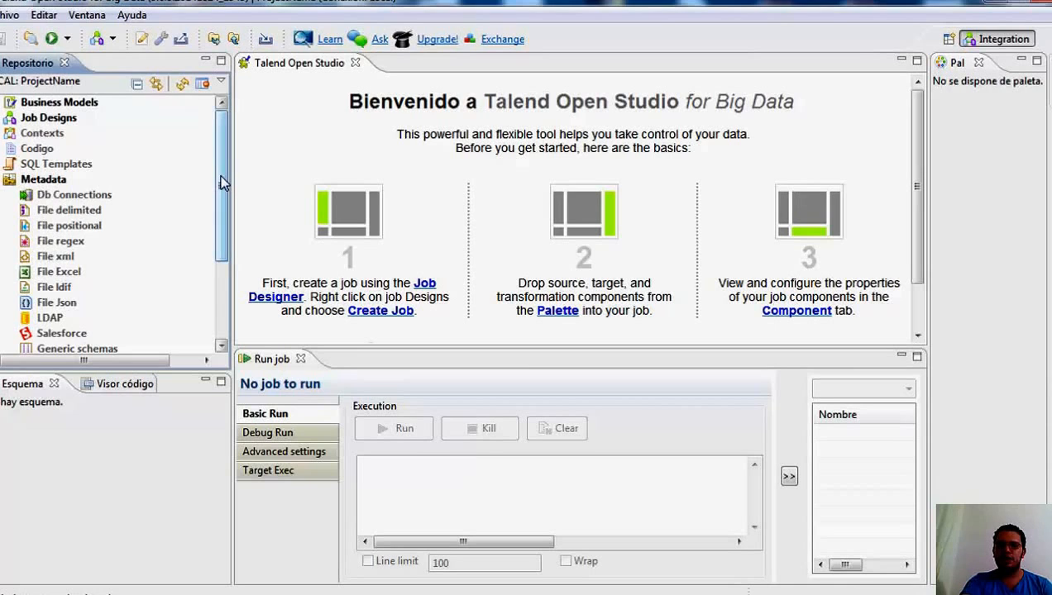
Collapse the Metadata branch in the repository tree.
mouse_move(219, 174)
left_mouse_down()
mouse_move(223, 253)
mouse_move(222, 158)
left_mouse_up()
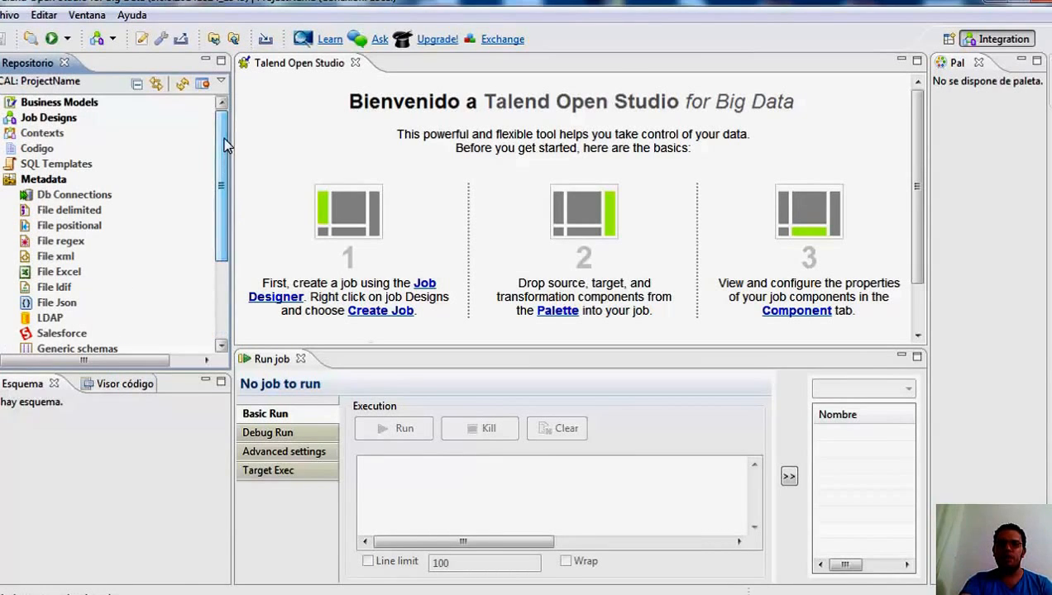
left_click(2, 183)
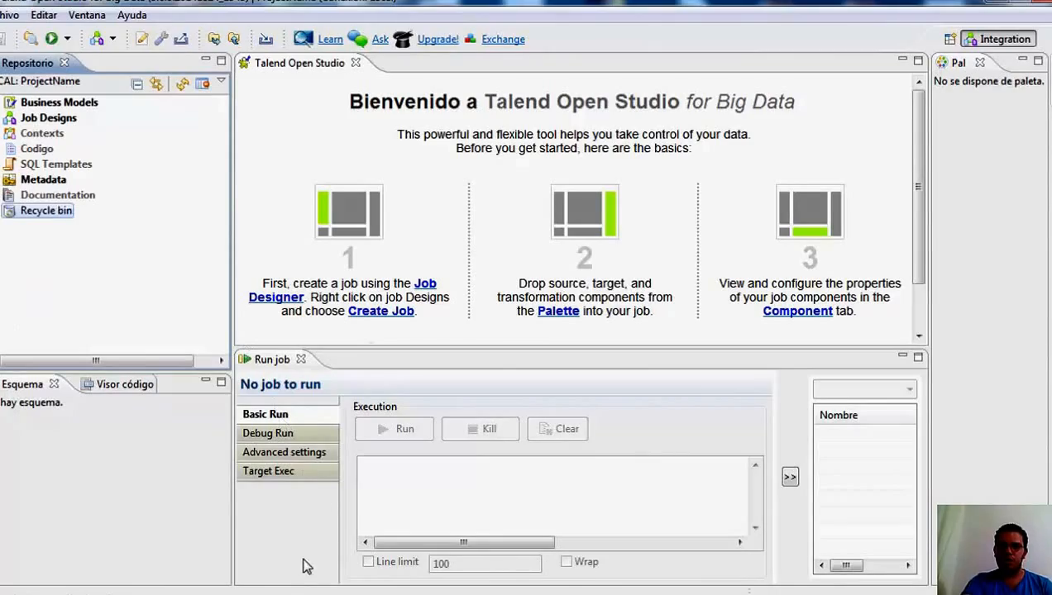
Open bares.xlsx from the Documents library in Excel.
left_click(169, 593)
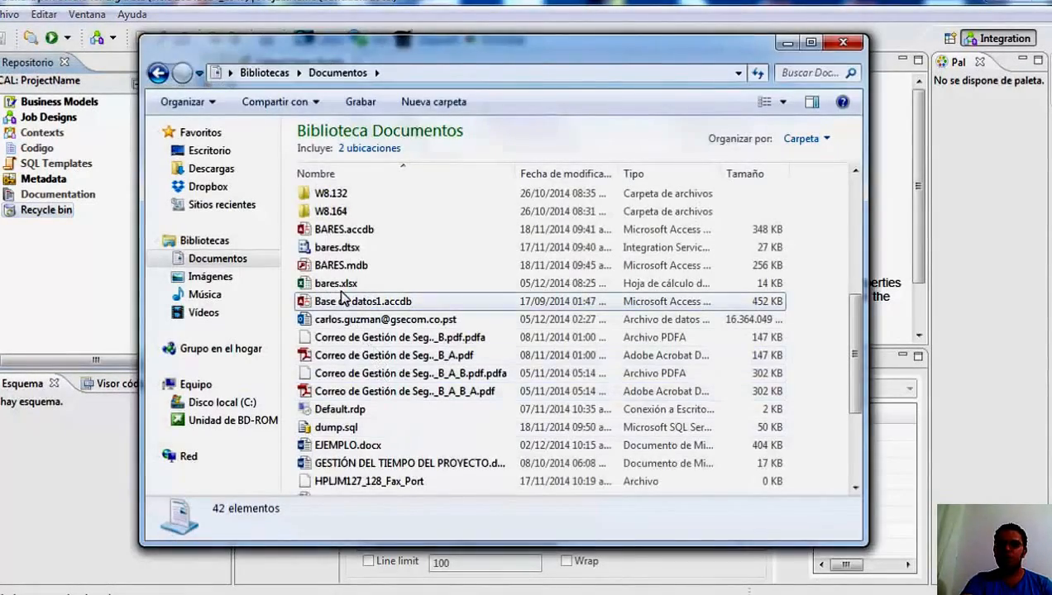
left_click(337, 284)
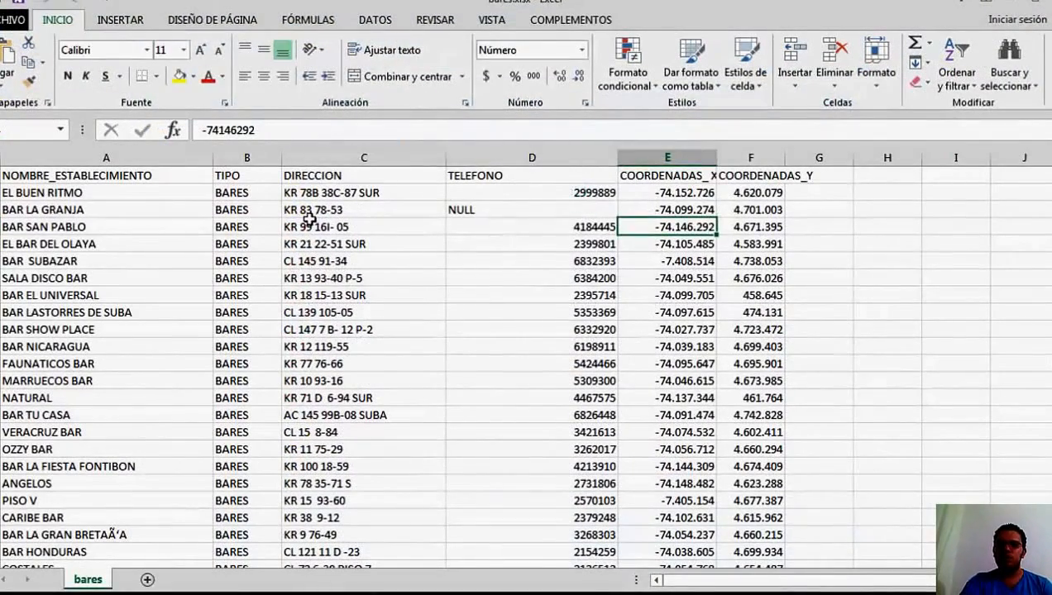
Review the source data and its column headings from NOMBRE_ESTABLECIMIENTO to COORDENADAS_Y in the bares sheet, and put Excel away.
left_click(308, 220)
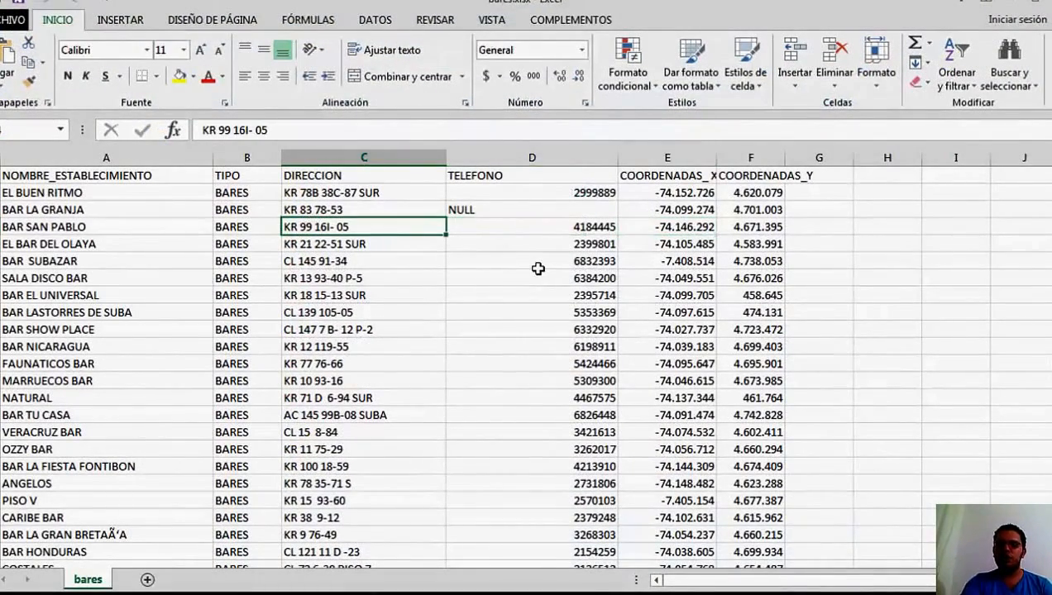
key("Down")
key("Down")
key("Down")
key("Down")
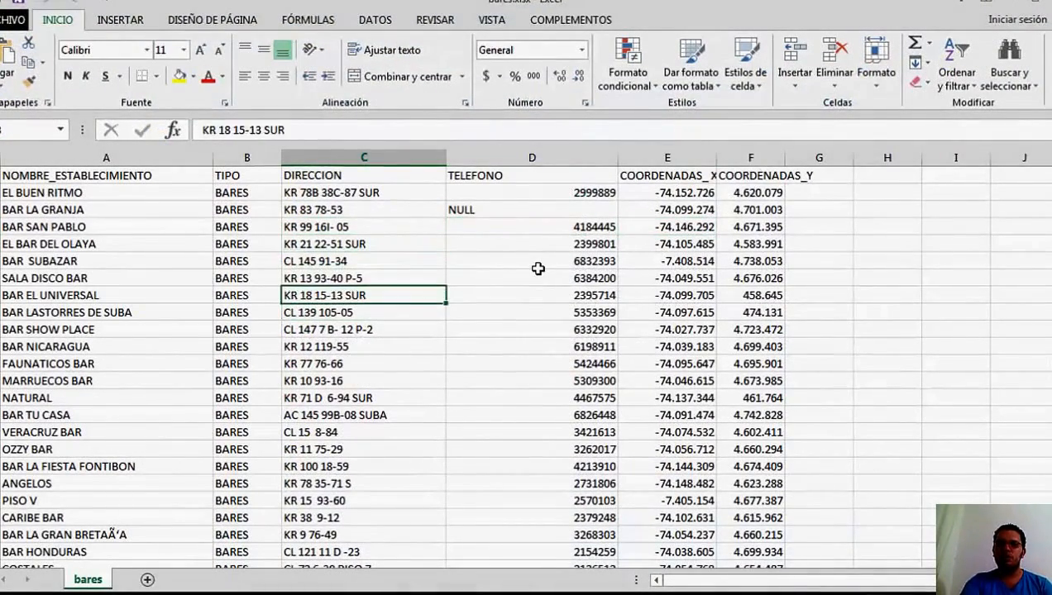
key("ctrl+Up")
key("Left")
key("Left")
key("Right")
key("Right")
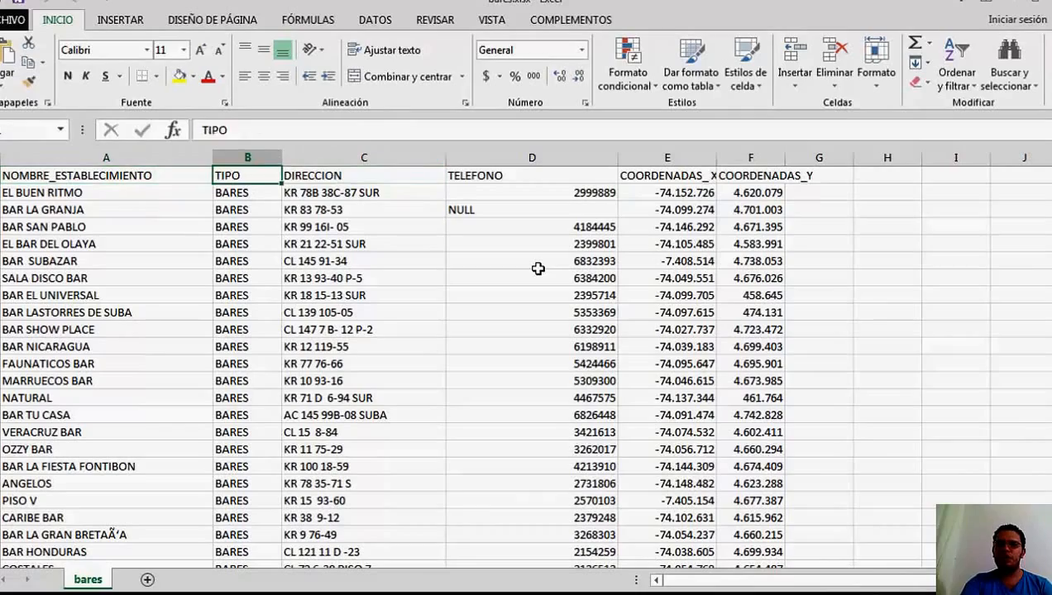
key("Right")
key("Right")
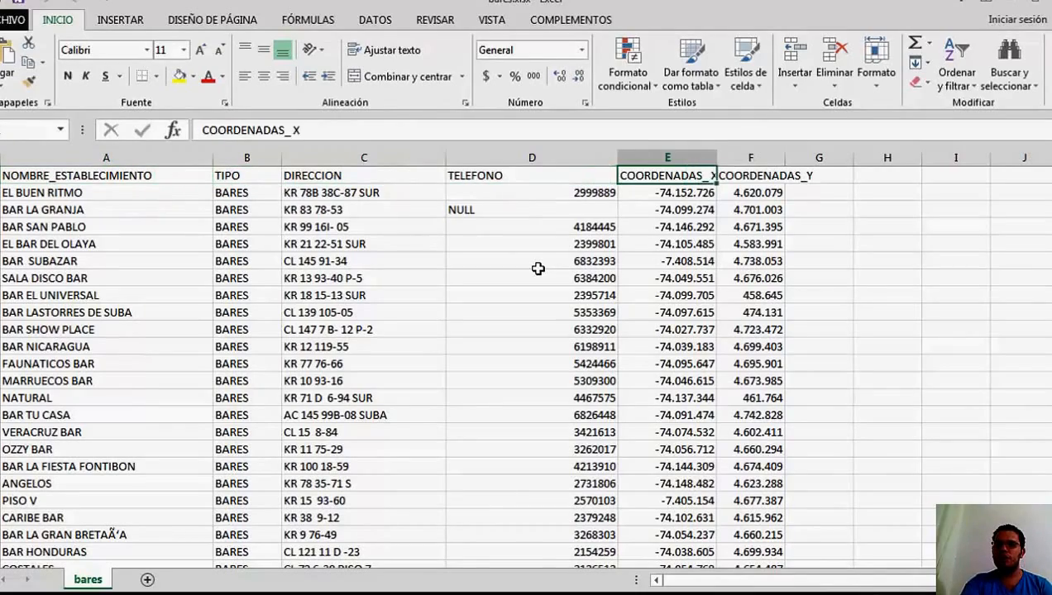
key("Right")
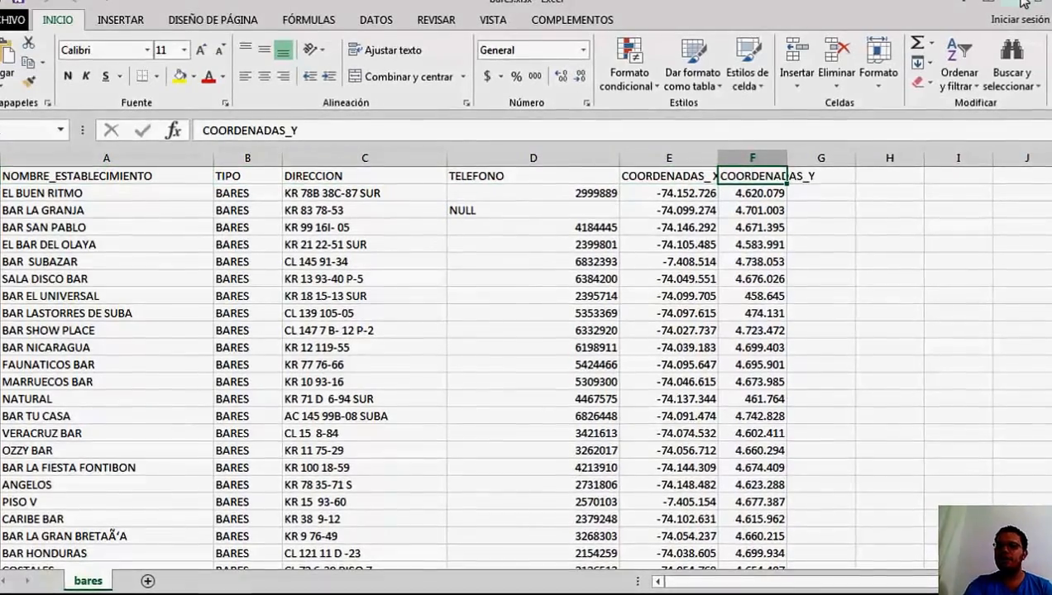
left_click(1011, 3)
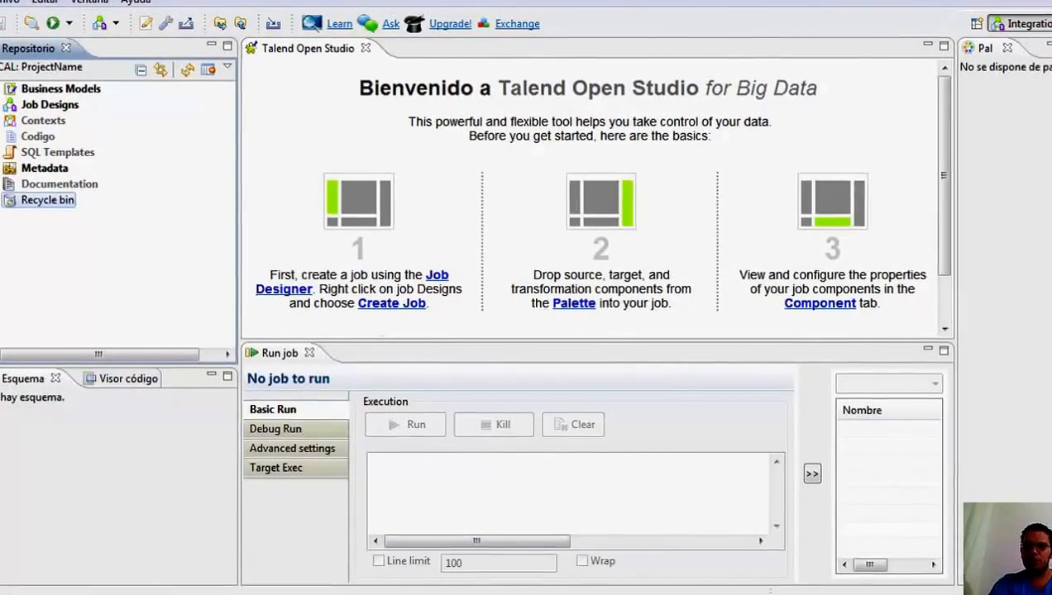
Switch to SQL Server Management Studio and examine the columns of the dbo.DATOS_ESTABLECIMIENTOS table in the ETL database.
mouse_move(548, 594)
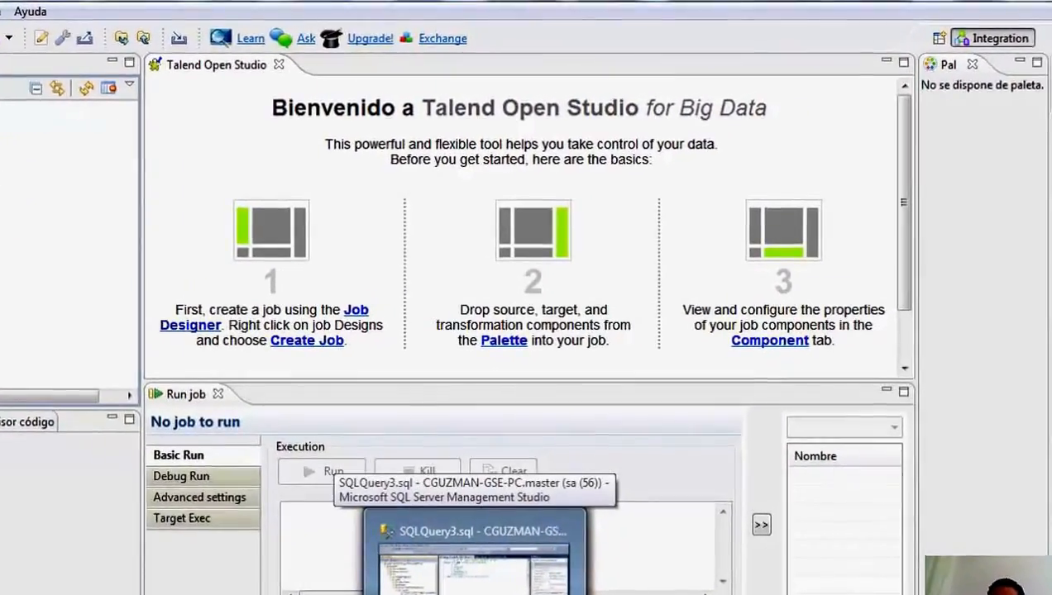
left_click(484, 546)
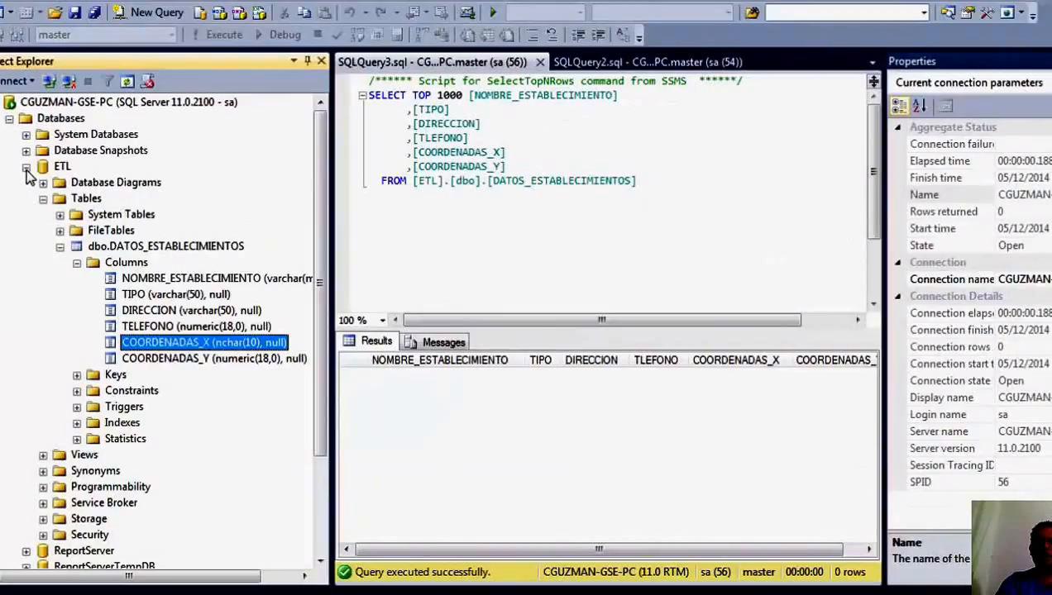
left_click(26, 168)
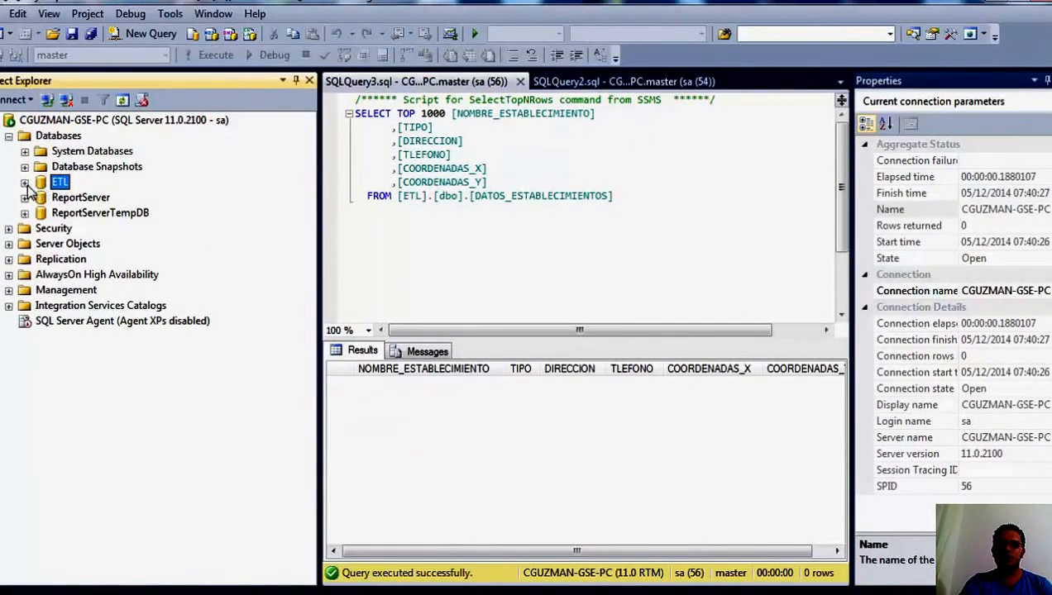
left_click(25, 183)
left_click(146, 261)
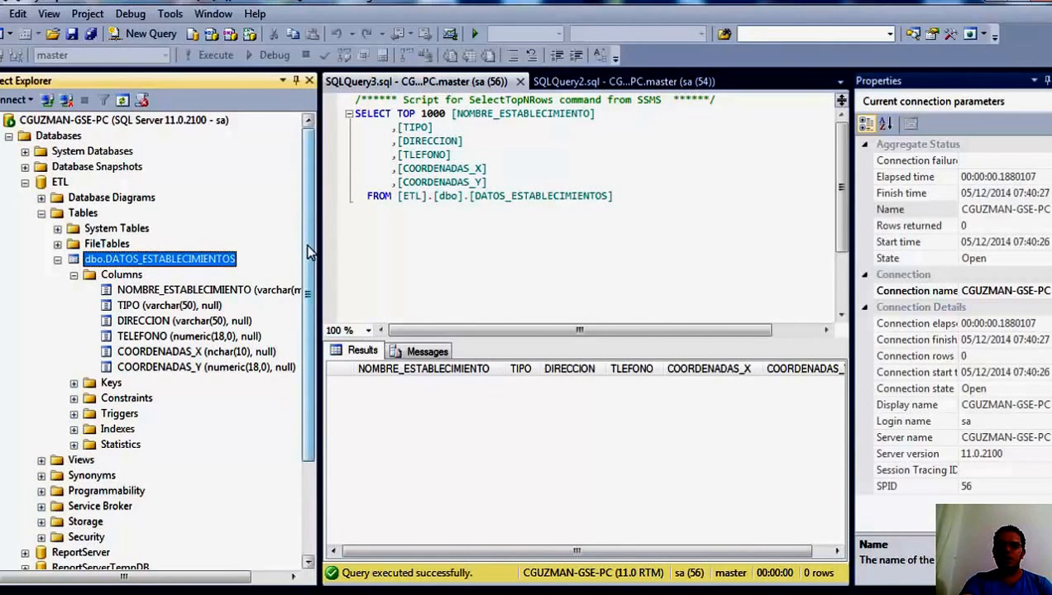
left_click_drag(312, 253, 311, 285)
left_click(196, 246)
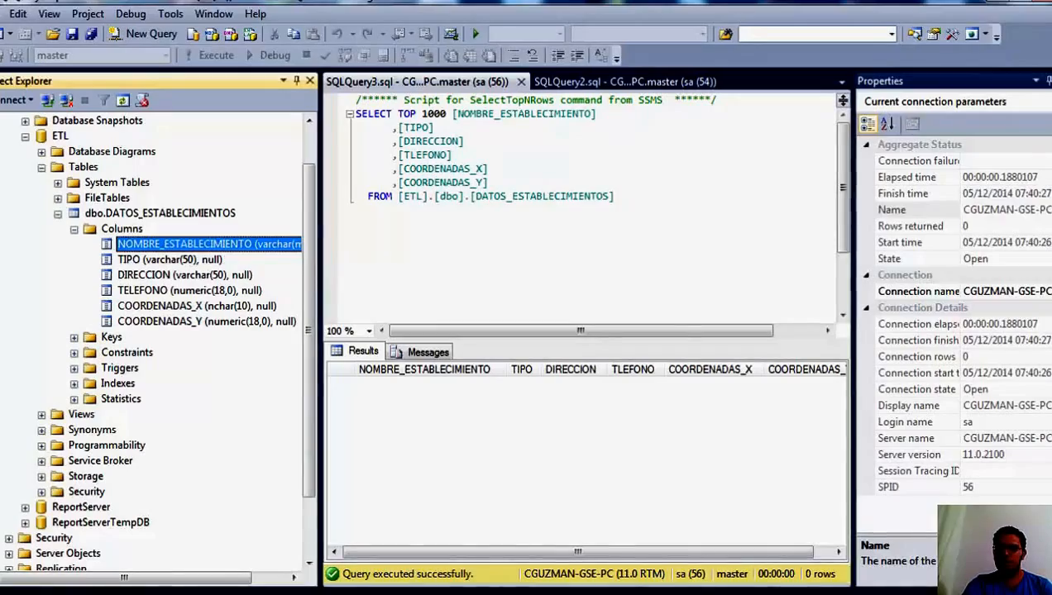
Compare the headings of the bares spreadsheet in Excel with the columns of the DATOS_ESTABLECIMIENTOS table in Management Studio.
key("alt+Tab")
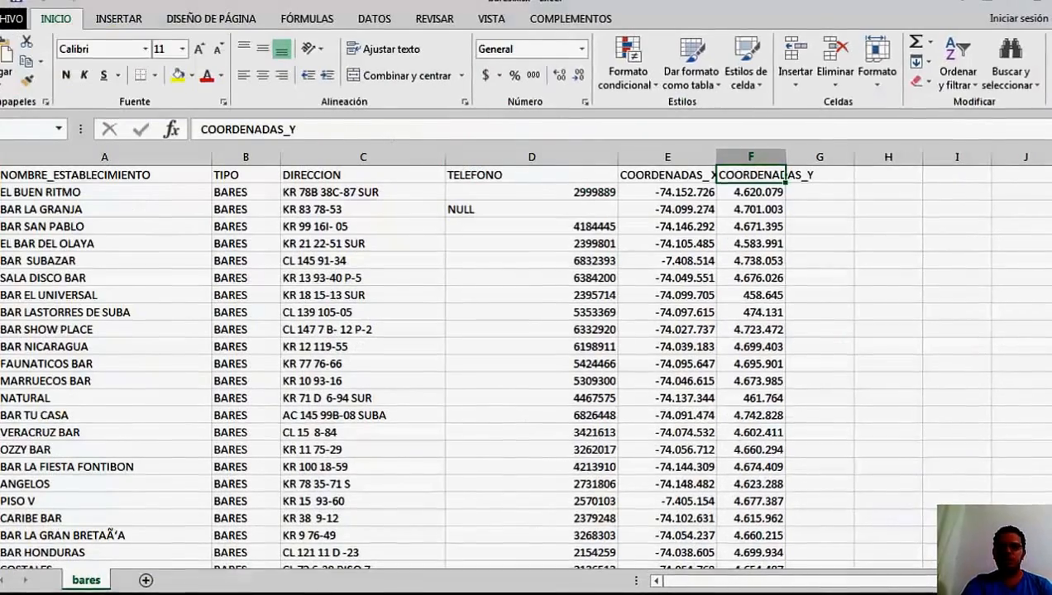
key("alt+Tab")
key("alt+Tab")
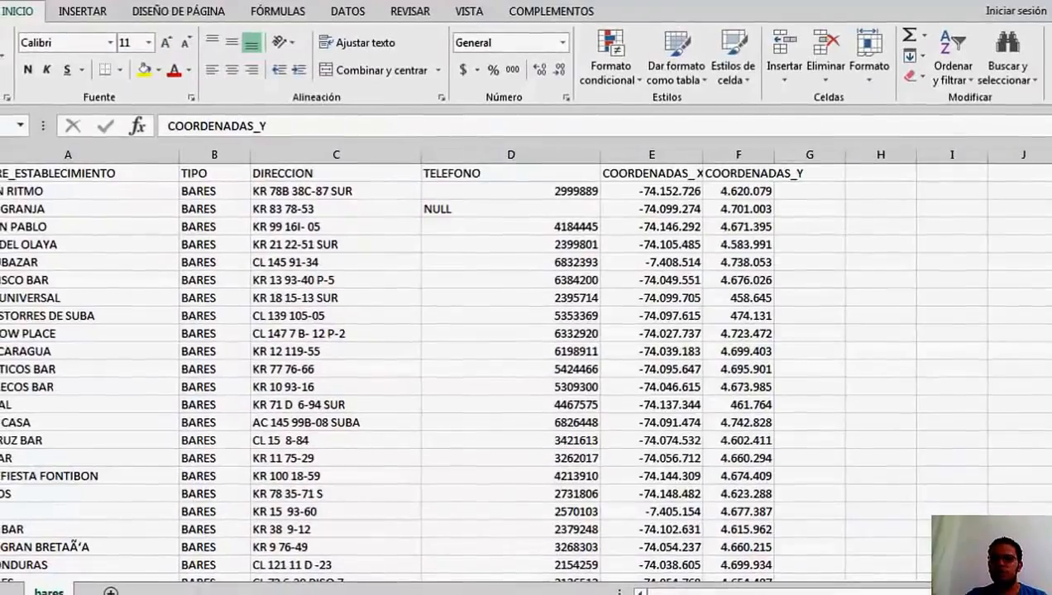
key("alt+Tab")
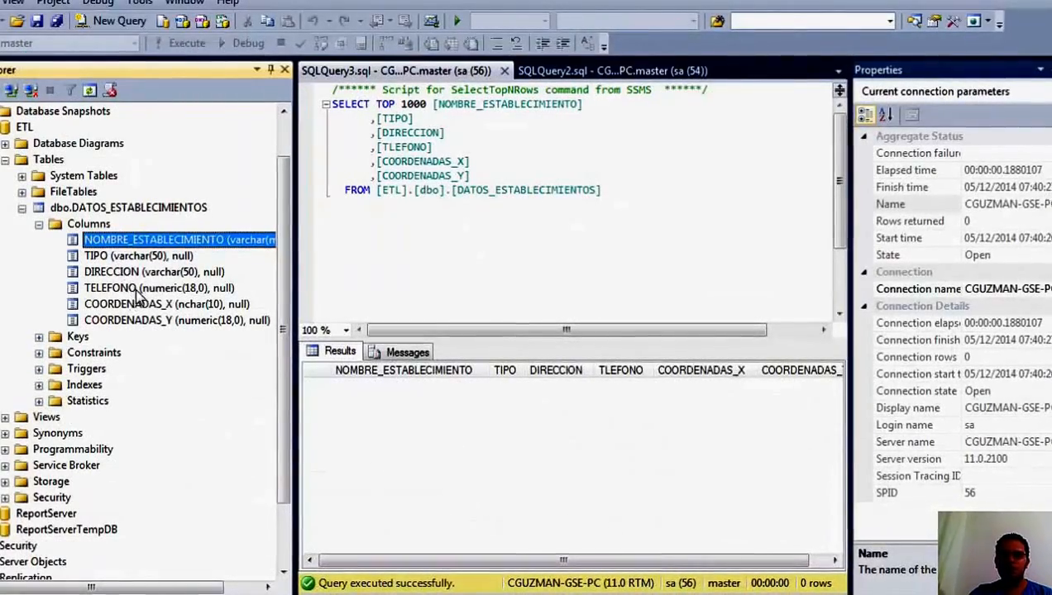
Check each column of DATOS_ESTABLECIMIENTOS and its data type, from COORDENADAS_Y back to NOMBRE_ESTABLECIMIENTO.
left_click(170, 324)
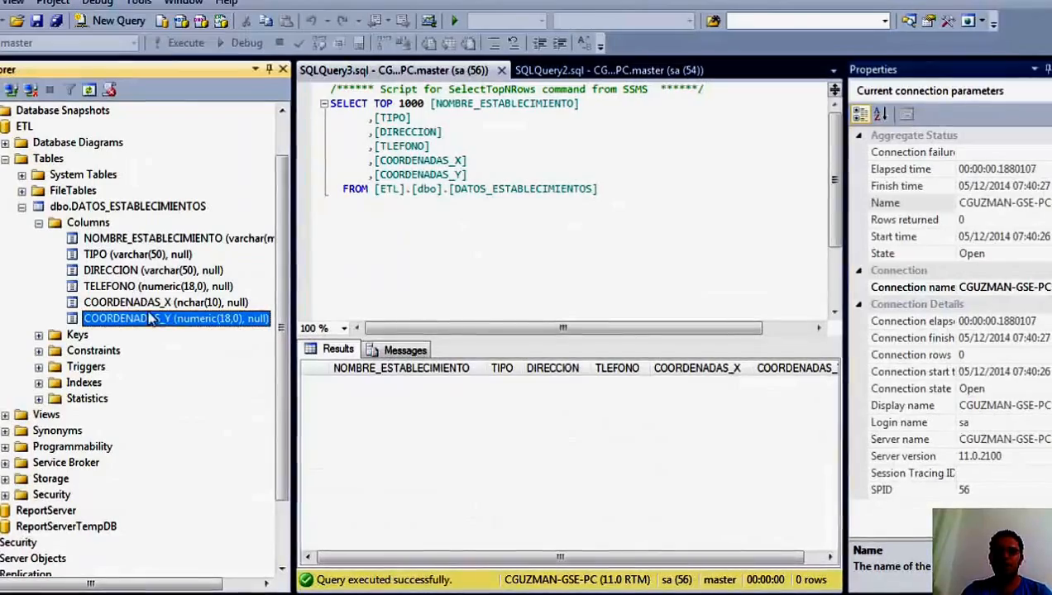
left_click(138, 308)
left_click(124, 287)
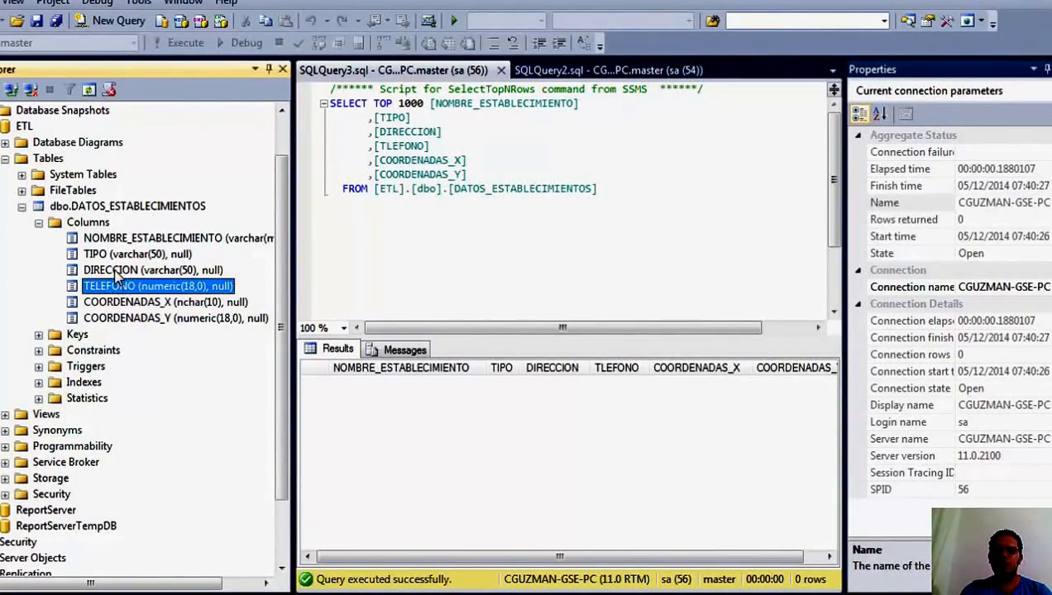
left_click(115, 272)
left_click(99, 254)
left_click(83, 238)
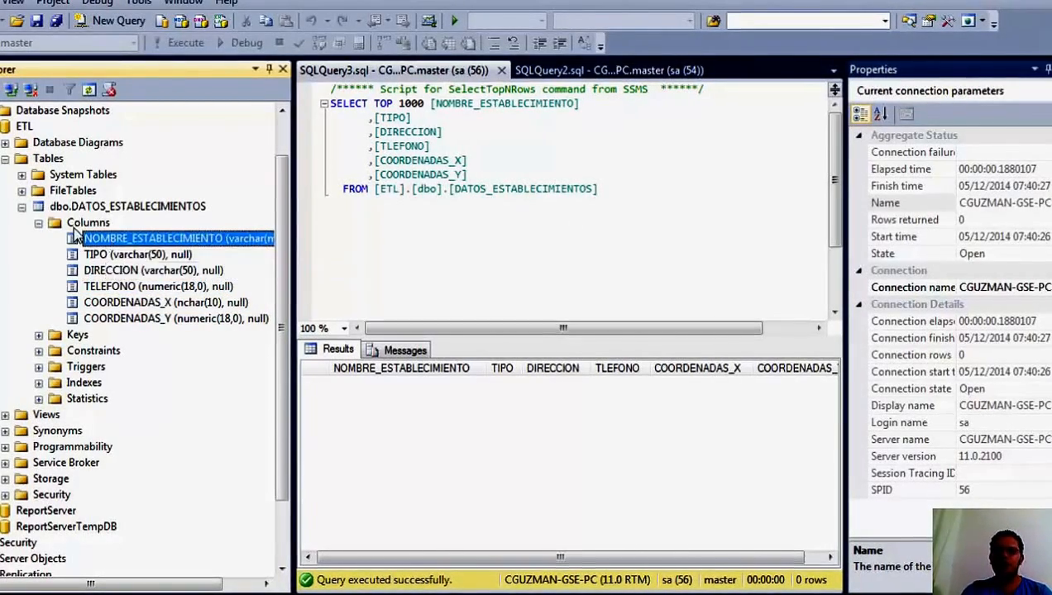
Collapse the Columns folder and the dbo.DATOS_ESTABLECIMIENTOS table in the object tree.
left_click(75, 225)
left_click(39, 224)
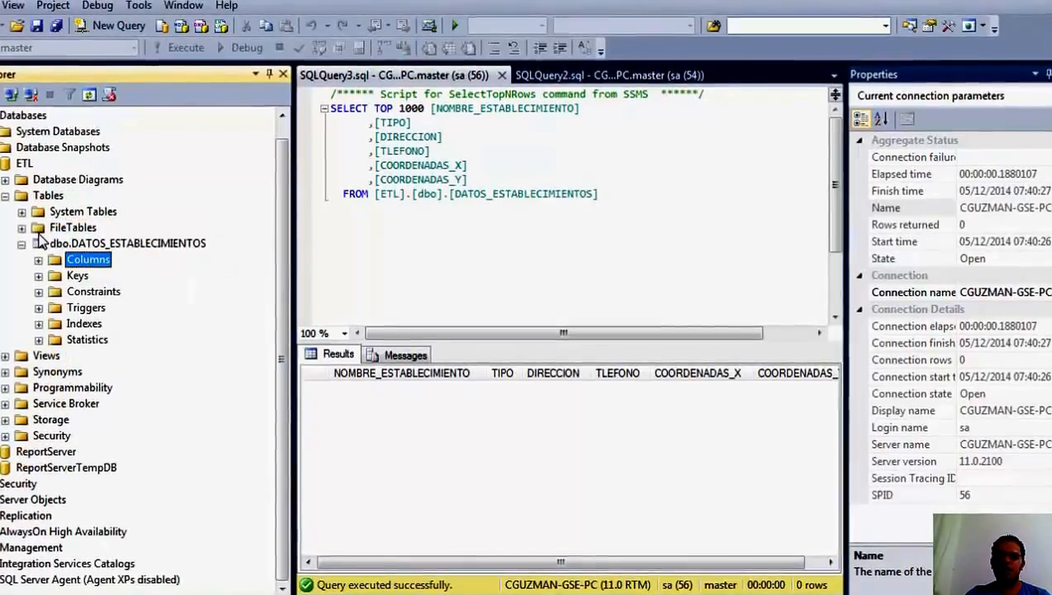
left_click(22, 244)
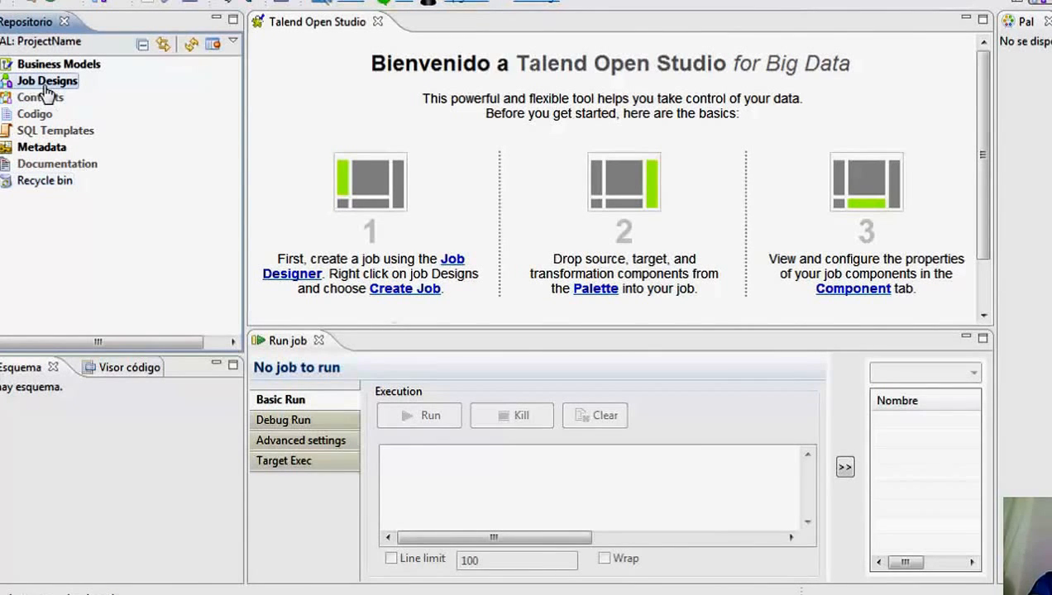
Create a new job named ETL under Job Designs in Talend Open Studio.
right_click(47, 86)
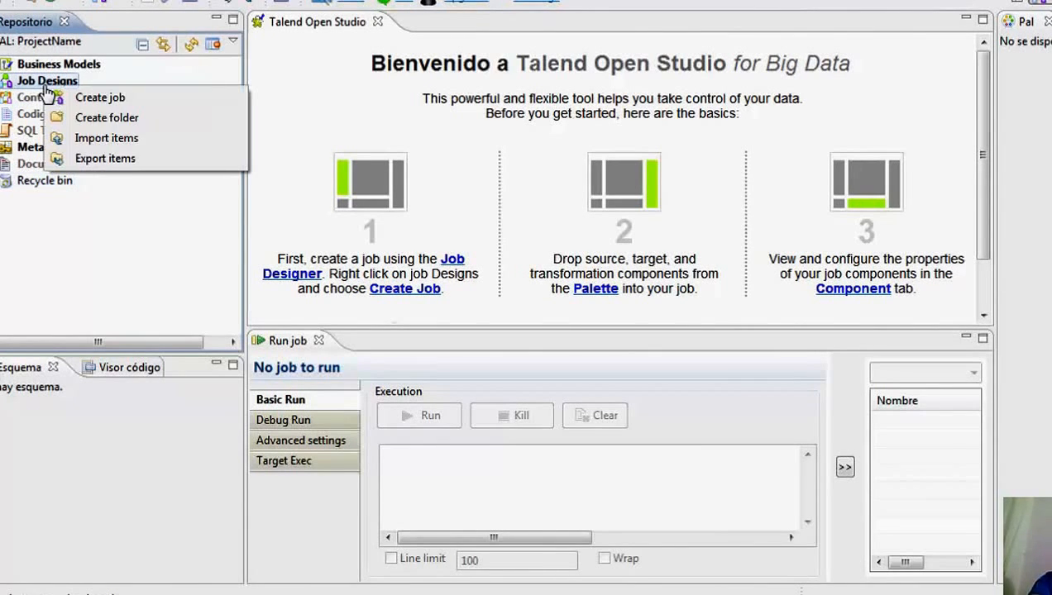
left_click(101, 99)
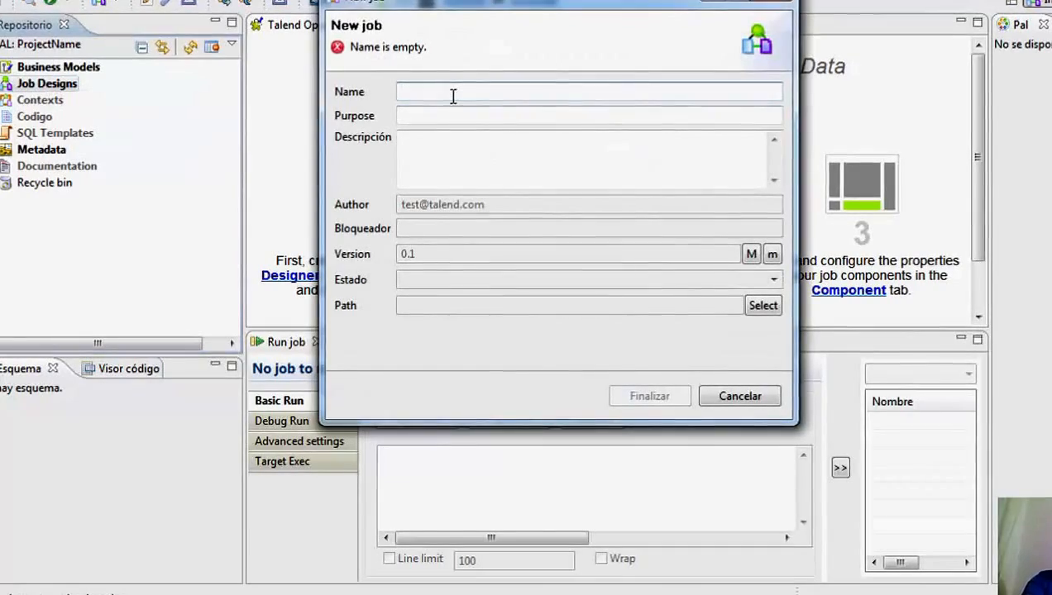
type("et")
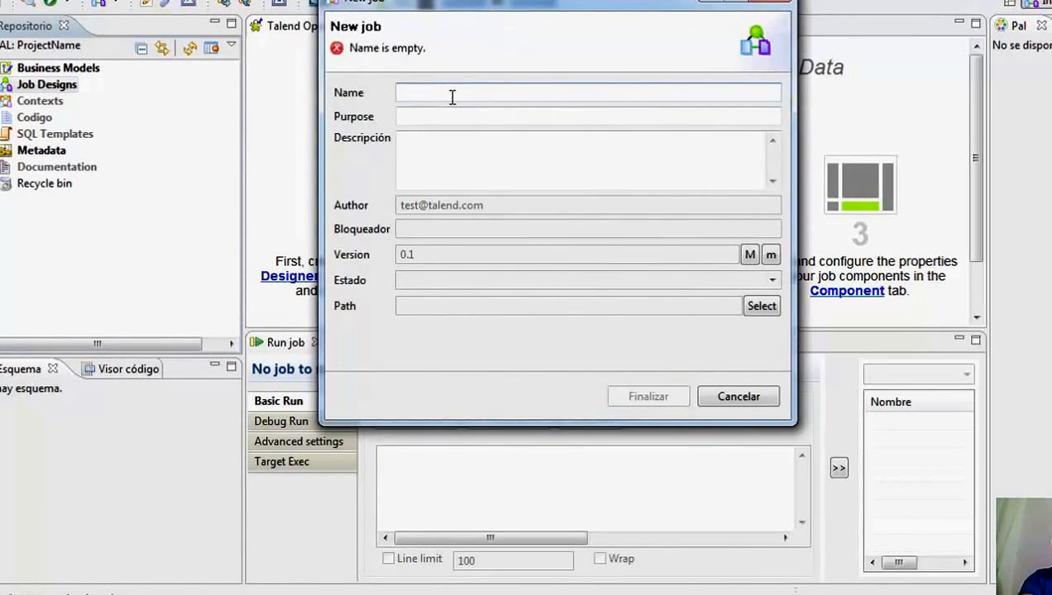
type("ETL")
left_click(649, 397)
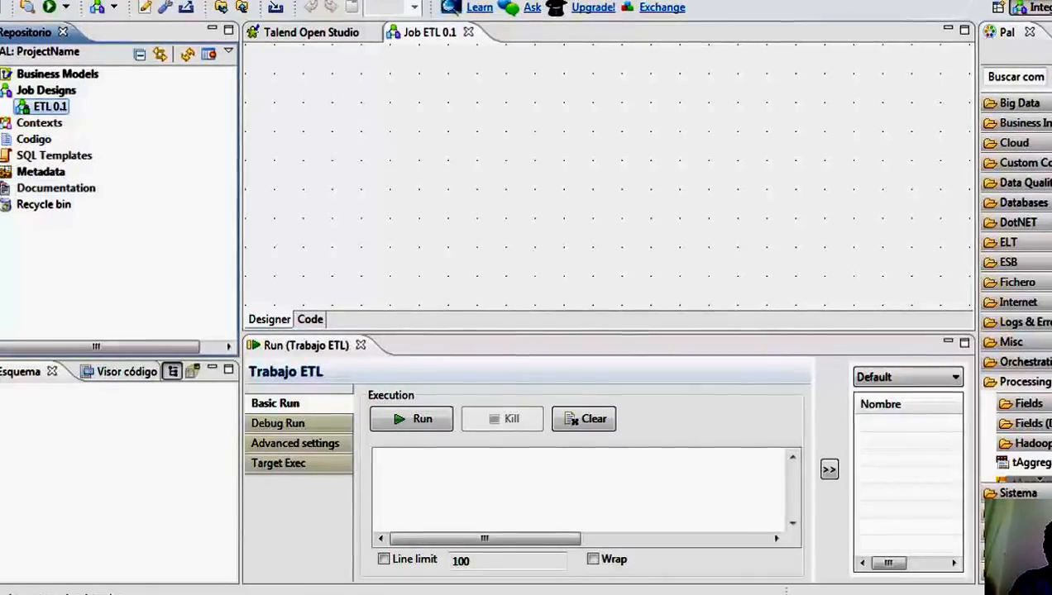
Start a new File Excel metadata entry named BARES and advance to its file settings.
left_click(0, 171)
left_click_drag(229, 196, 233, 219)
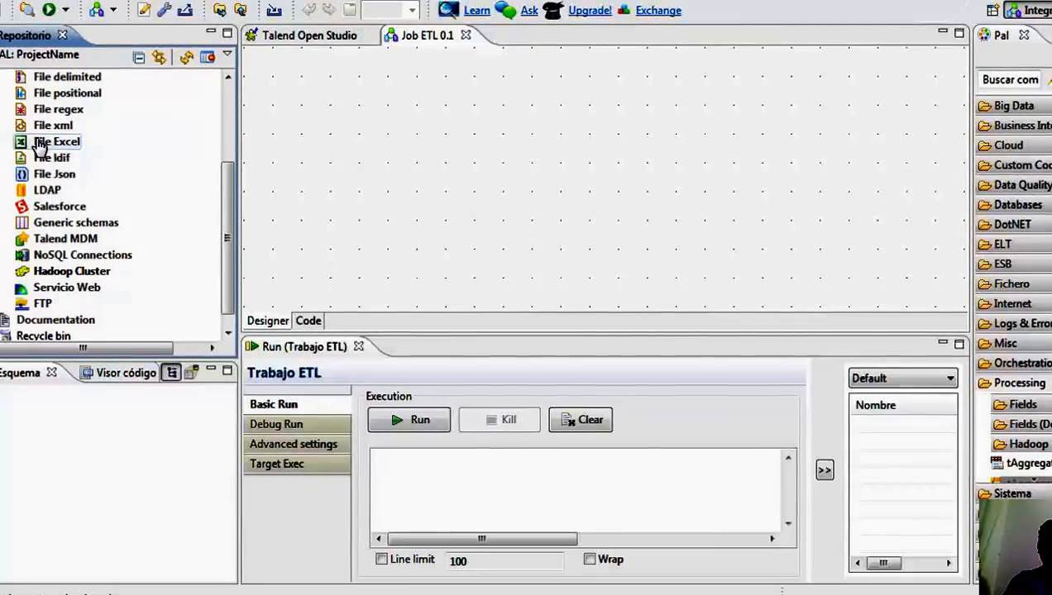
right_click(67, 143)
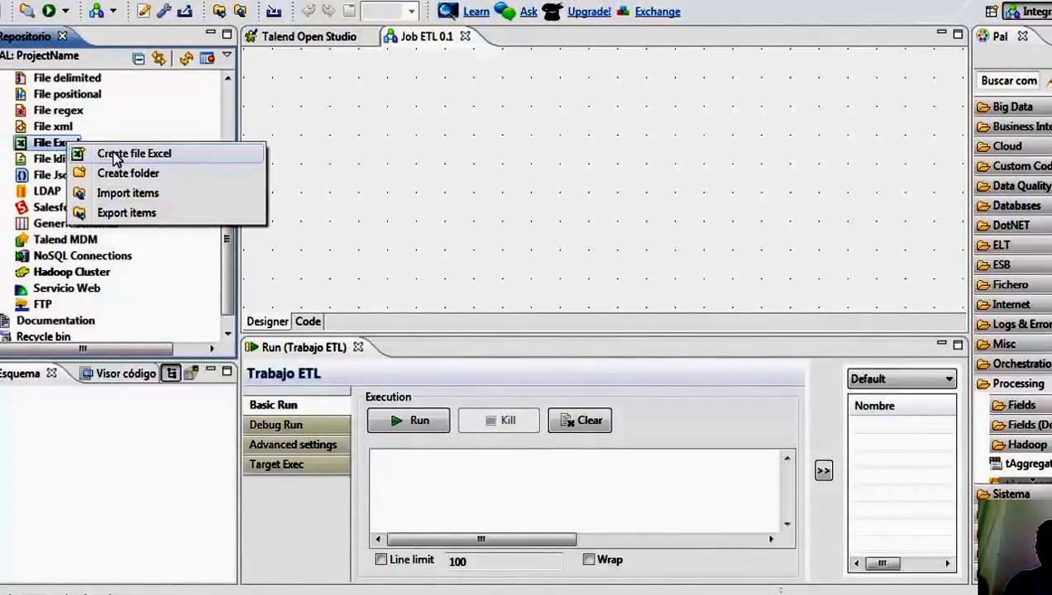
left_click(114, 157)
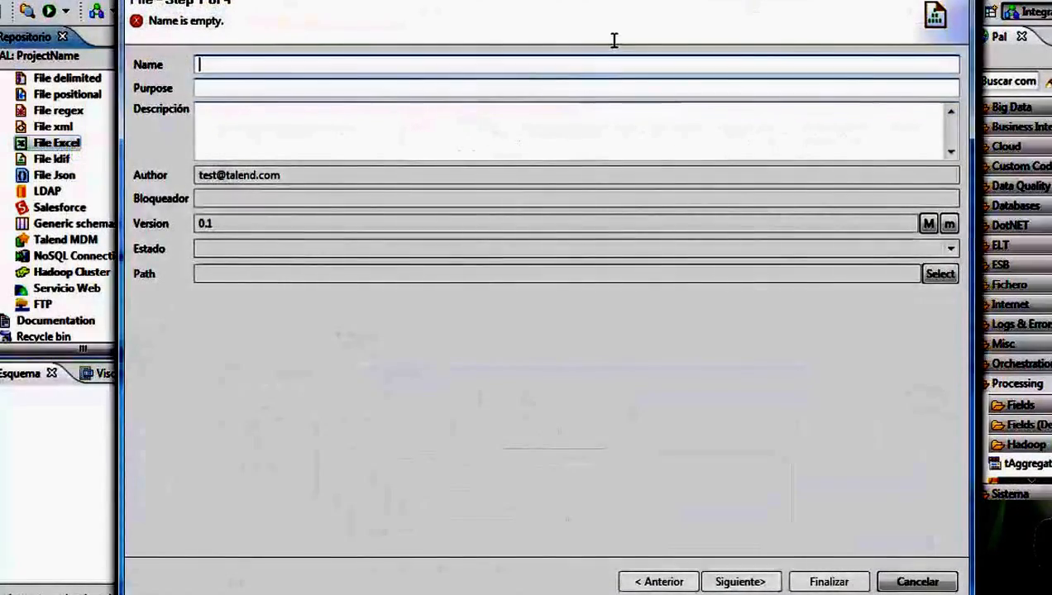
type("BARES")
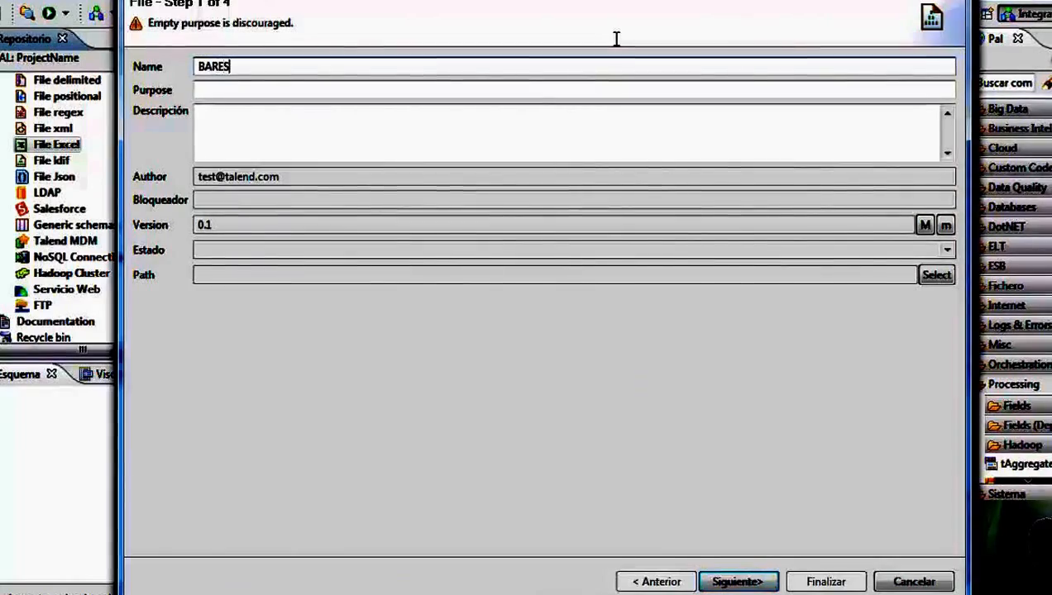
left_click(737, 582)
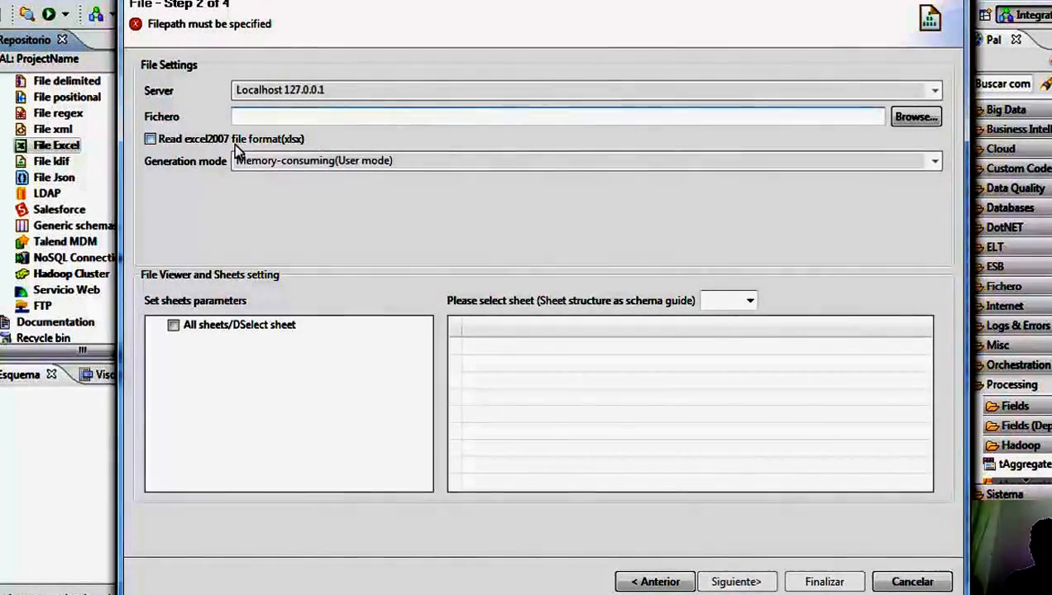
Choose bares.xlsx from the Documents library as the source file for the BARES metadata entry.
left_click(912, 119)
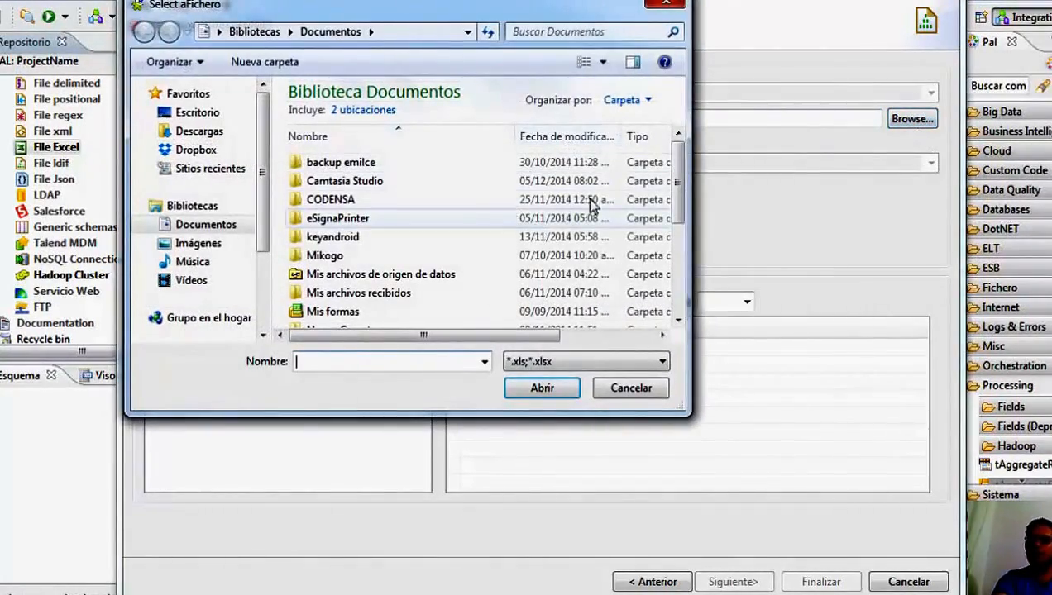
scroll(678, 183, "down", 3)
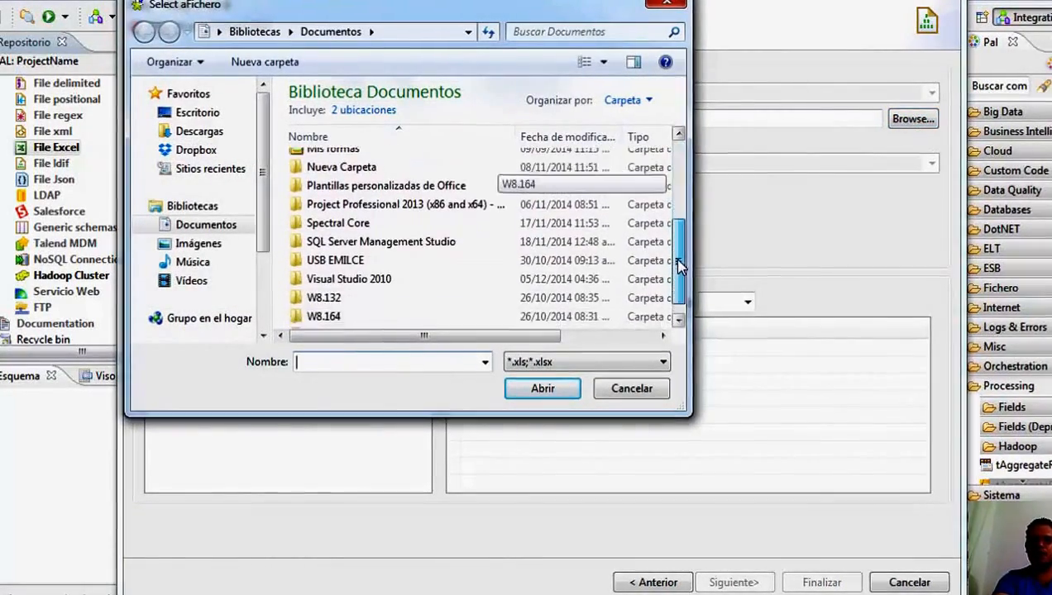
left_click(388, 319)
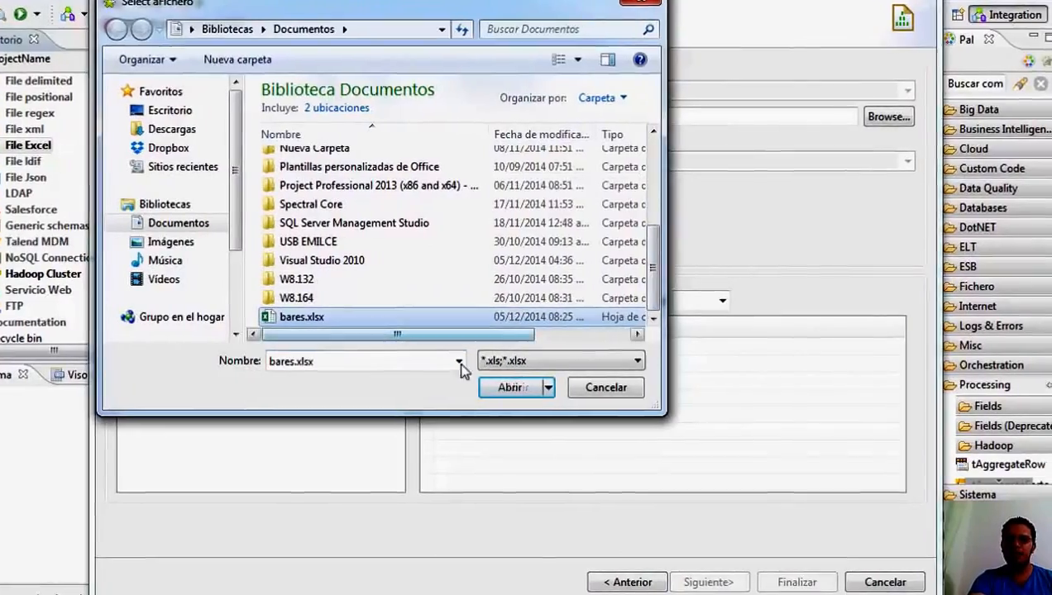
left_click(486, 389)
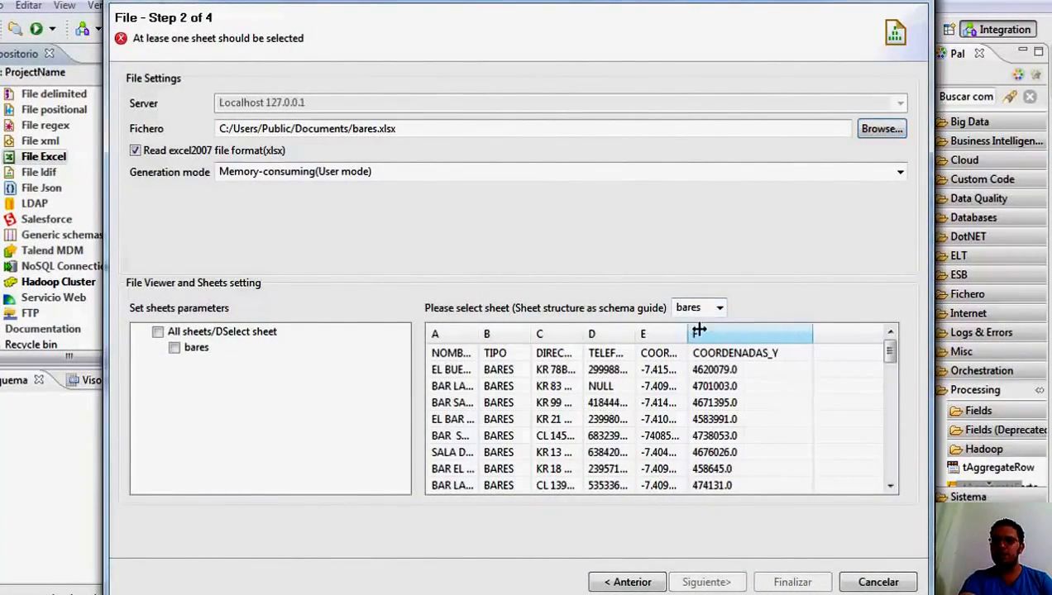
Widen the COORDENADAS_X column in the file preview, include all sheets and advance to the parse settings.
mouse_move(698, 331)
left_mouse_down()
mouse_move(681, 335)
mouse_move(718, 335)
left_mouse_up()
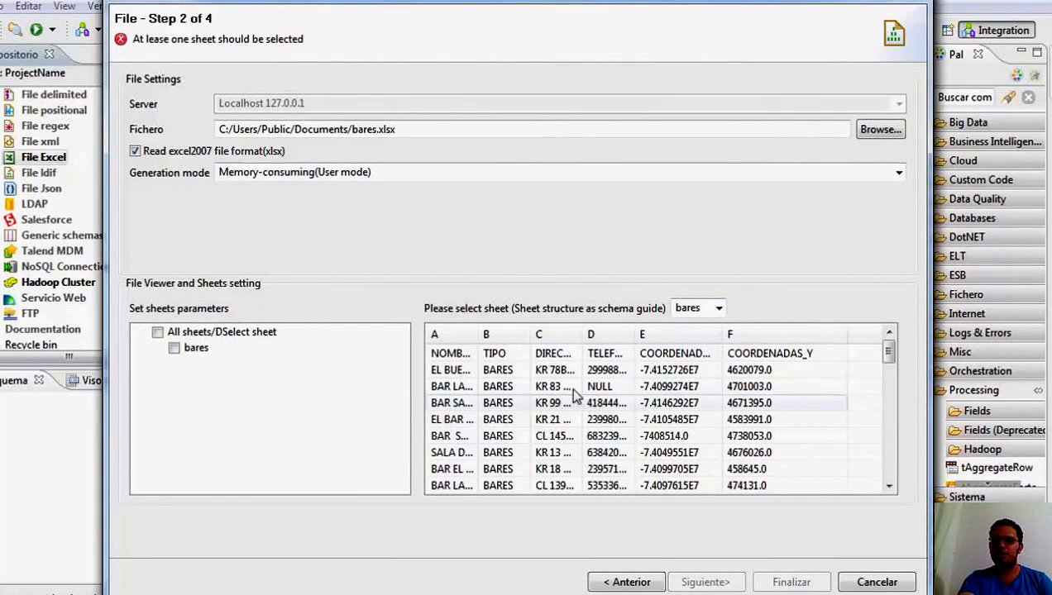
left_click(567, 403)
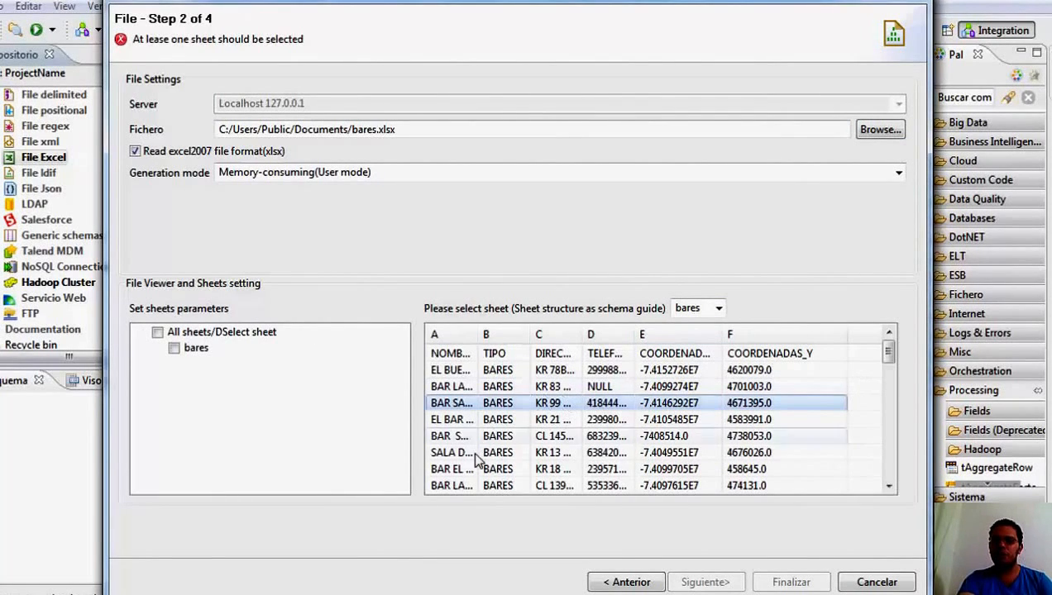
left_click(158, 332)
left_click(726, 582)
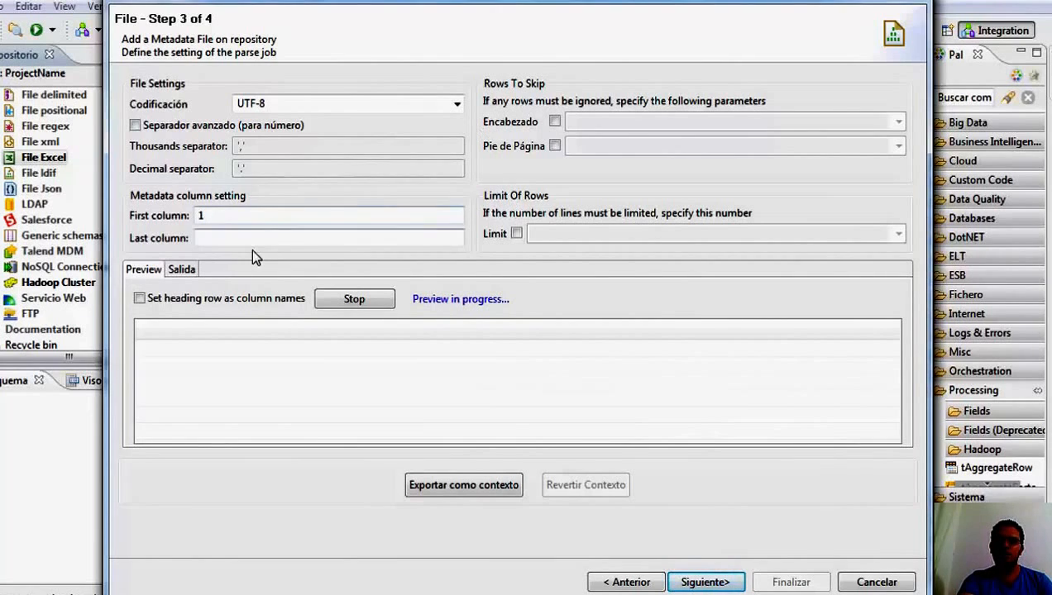
Set the heading row as column names and finish the Excel metadata entry with its schema named metadata.
left_click(138, 299)
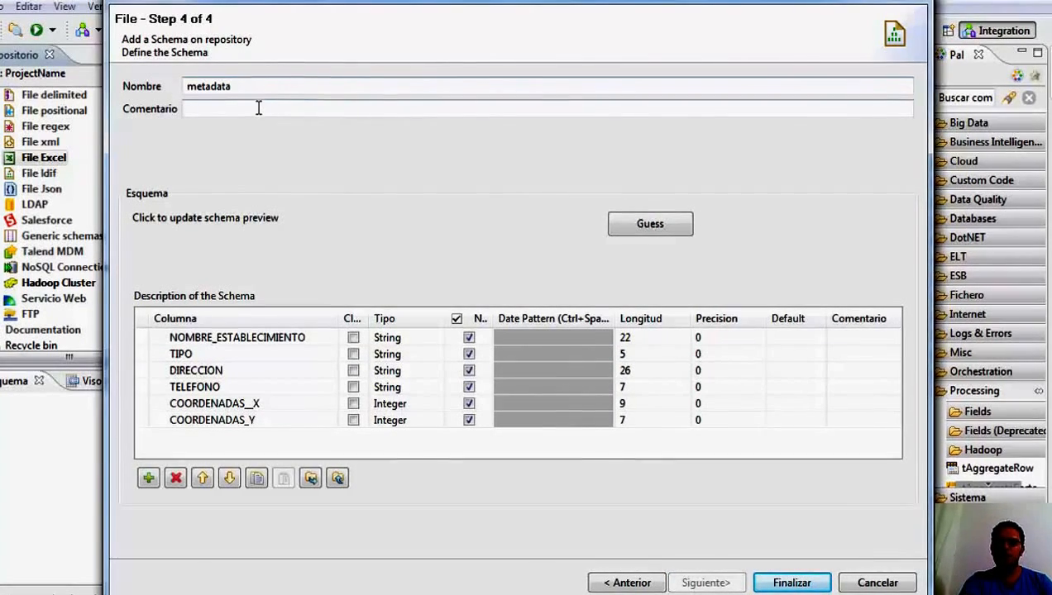
left_click(592, 422)
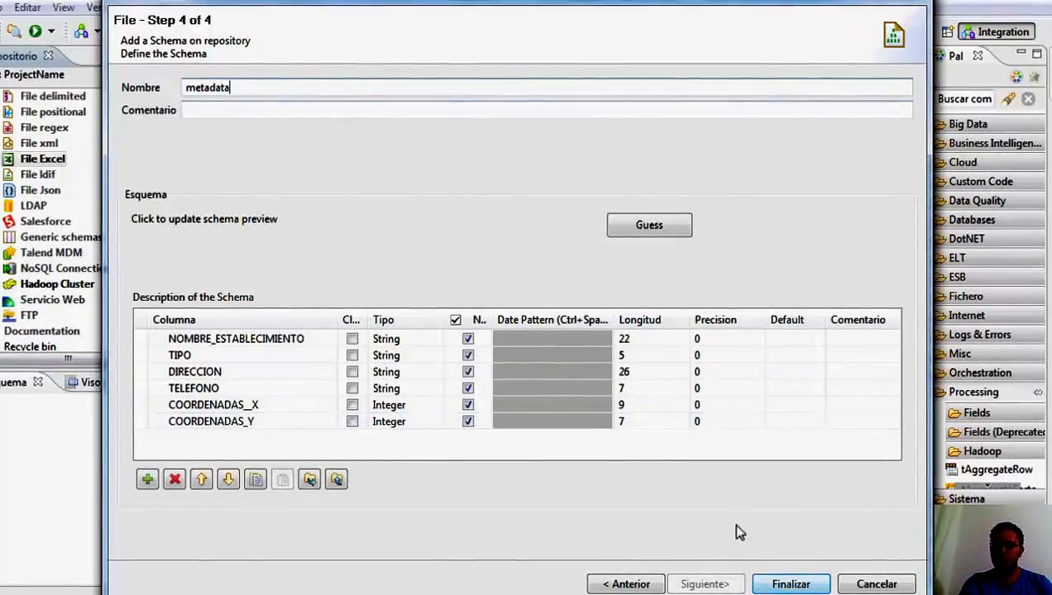
left_click(796, 587)
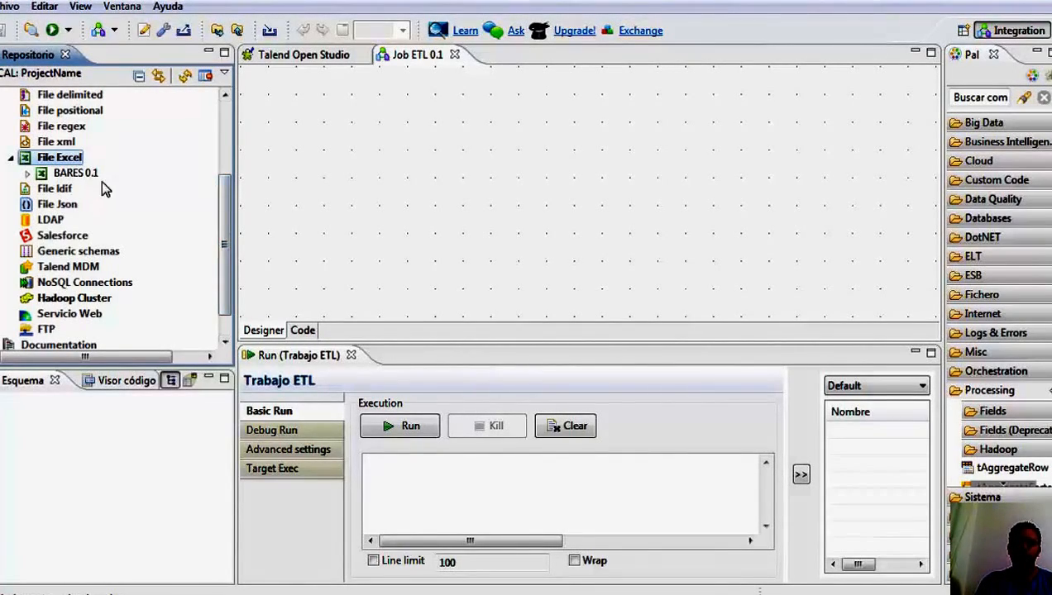
Check the schema under BARES 0.1 and add BARES to the ETL job canvas as a tFileInputExcel component.
left_click(28, 173)
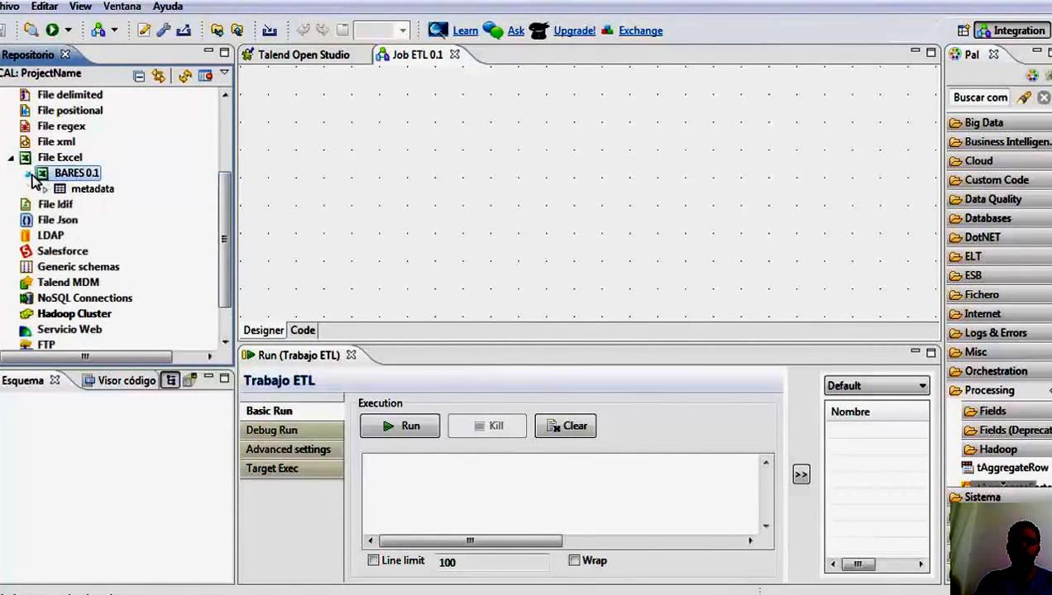
left_click(45, 189)
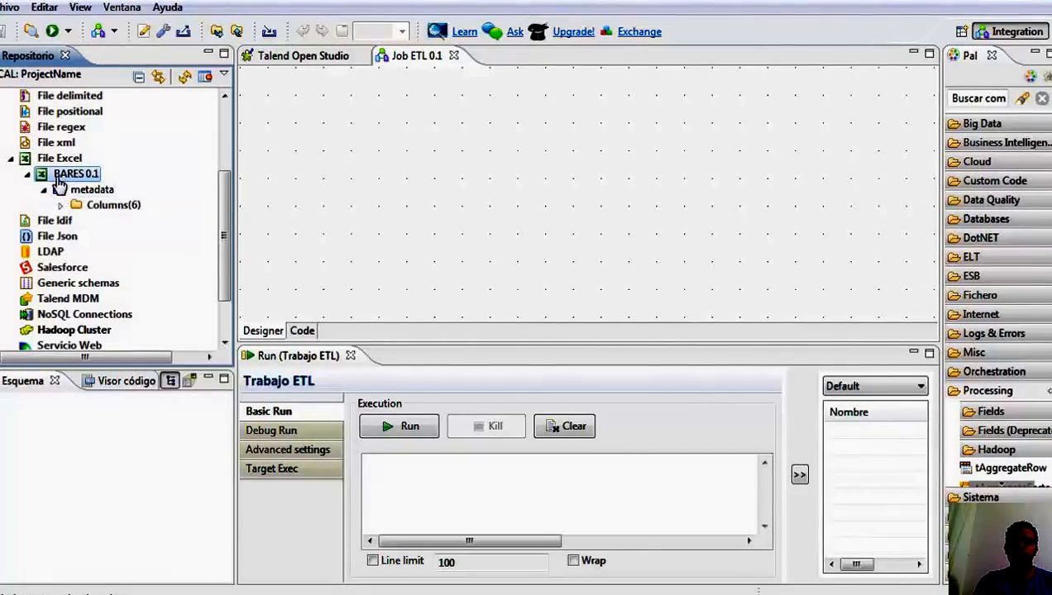
left_click(29, 175)
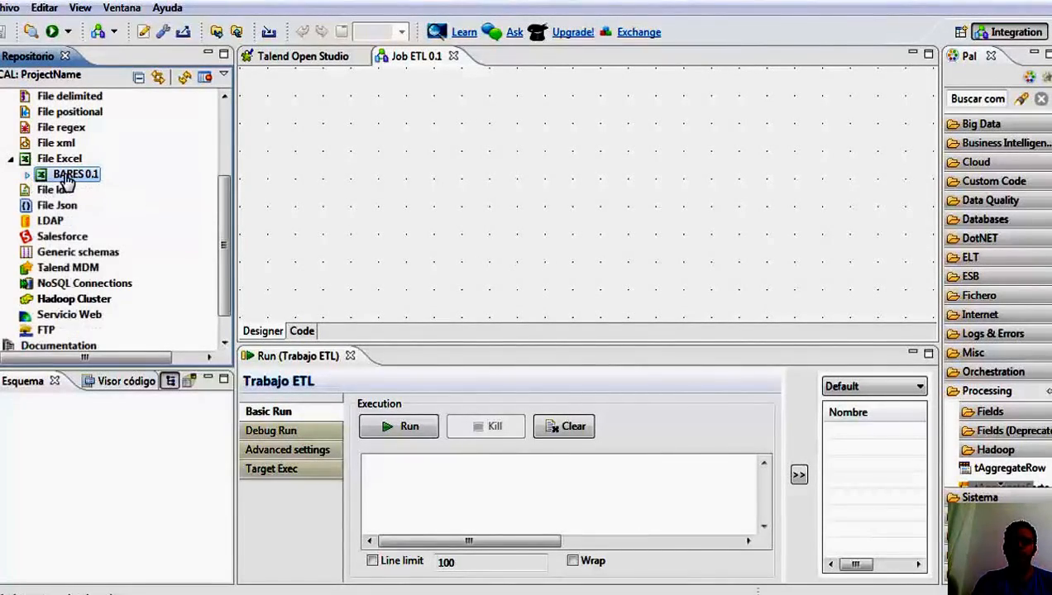
left_click_drag(100, 186, 316, 199)
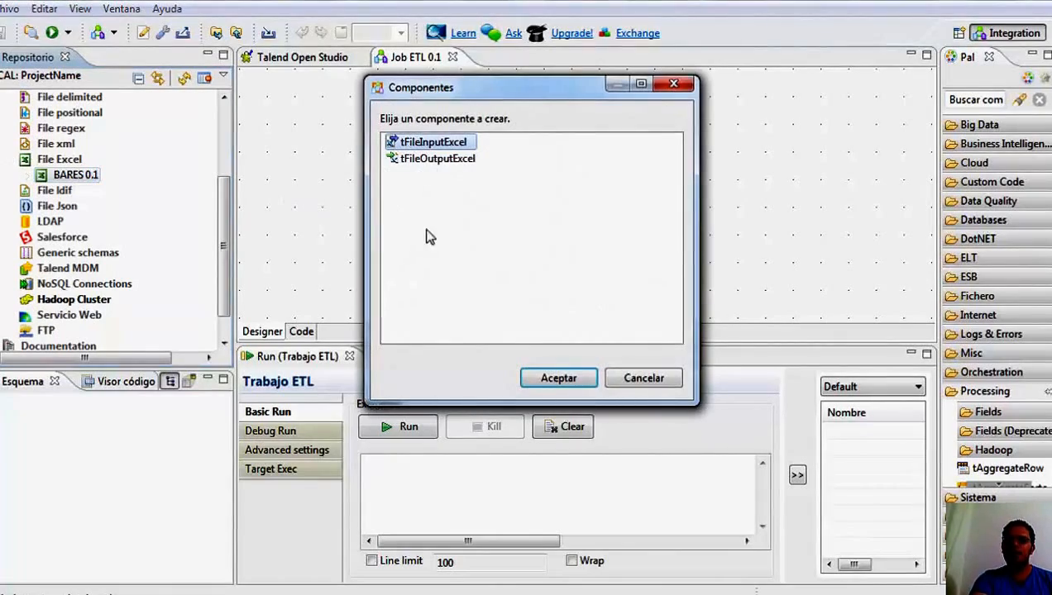
left_click(431, 144)
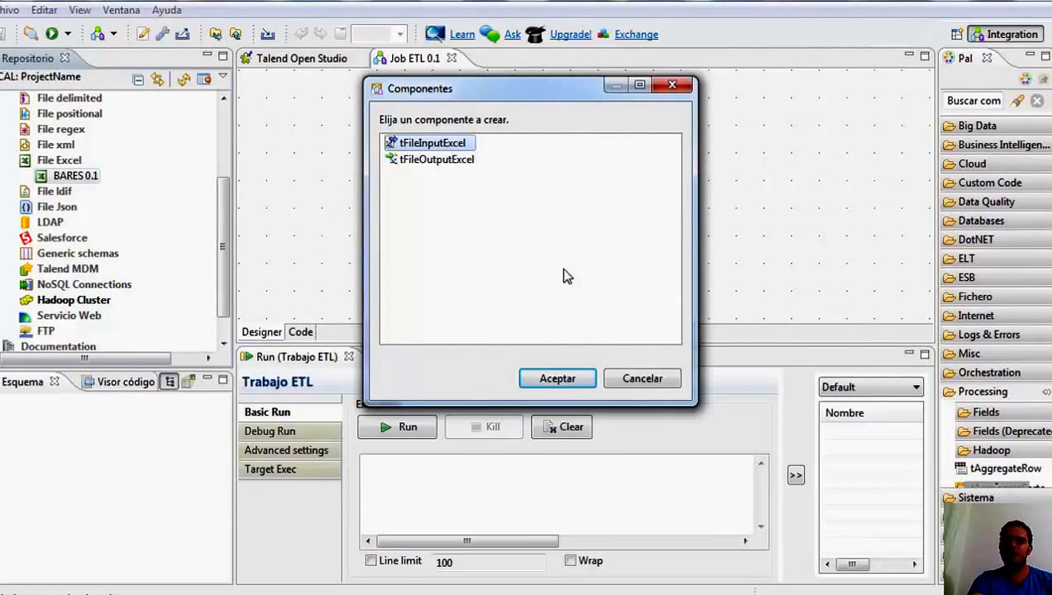
left_click(557, 378)
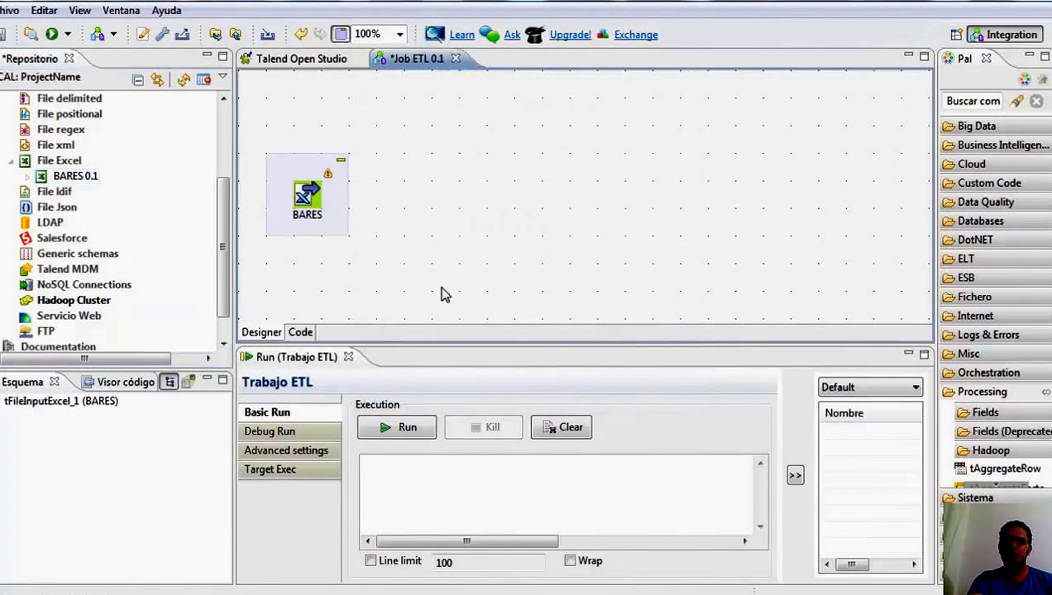
left_click(441, 210)
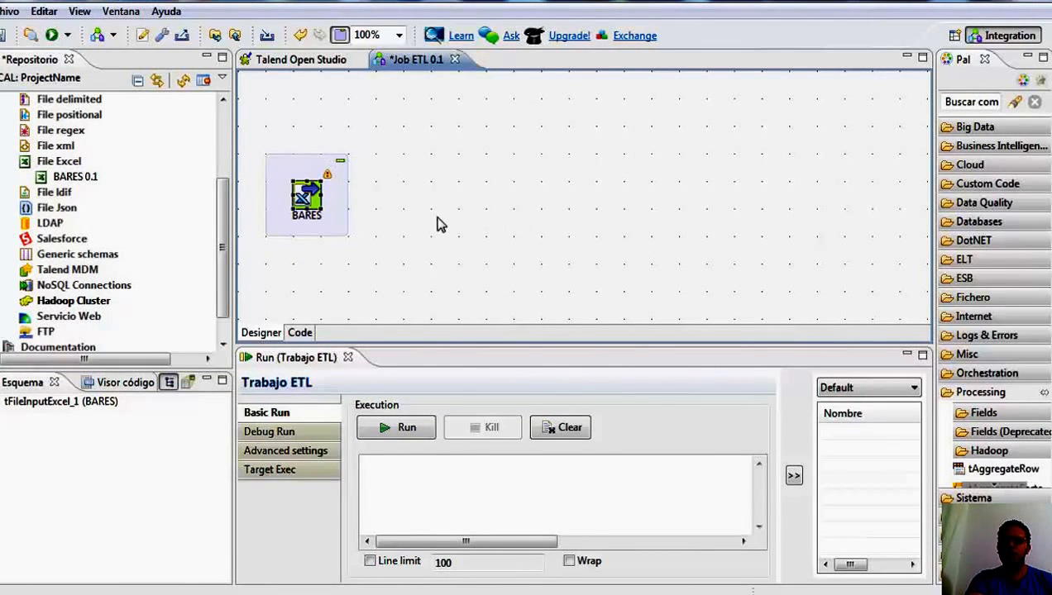
Add a tConvertType component from the Processing group to the job, placed just right of BARES with a small gap.
left_click(984, 393)
left_click(984, 394)
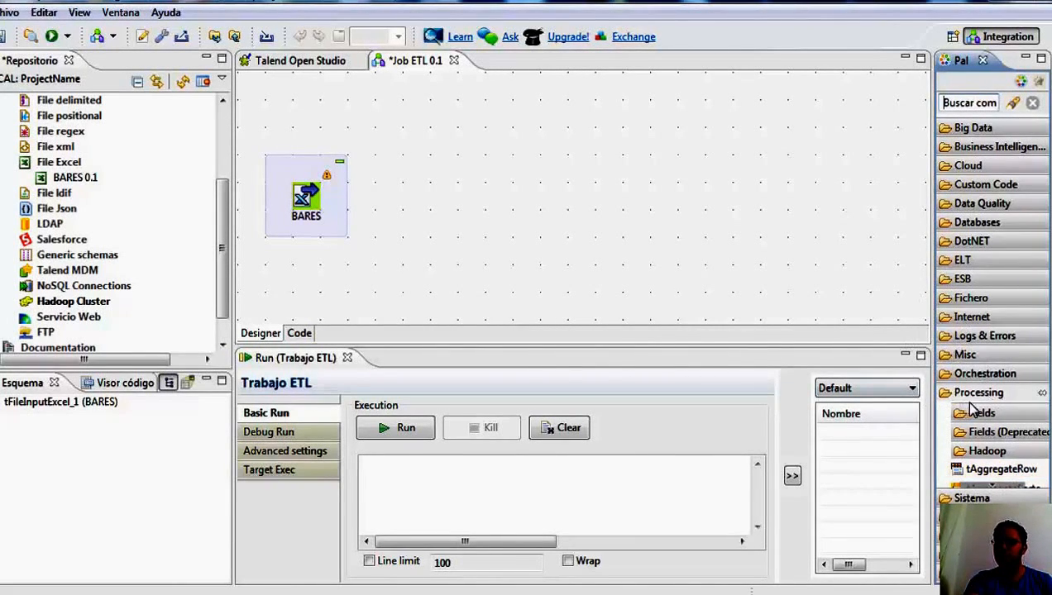
left_click(987, 488)
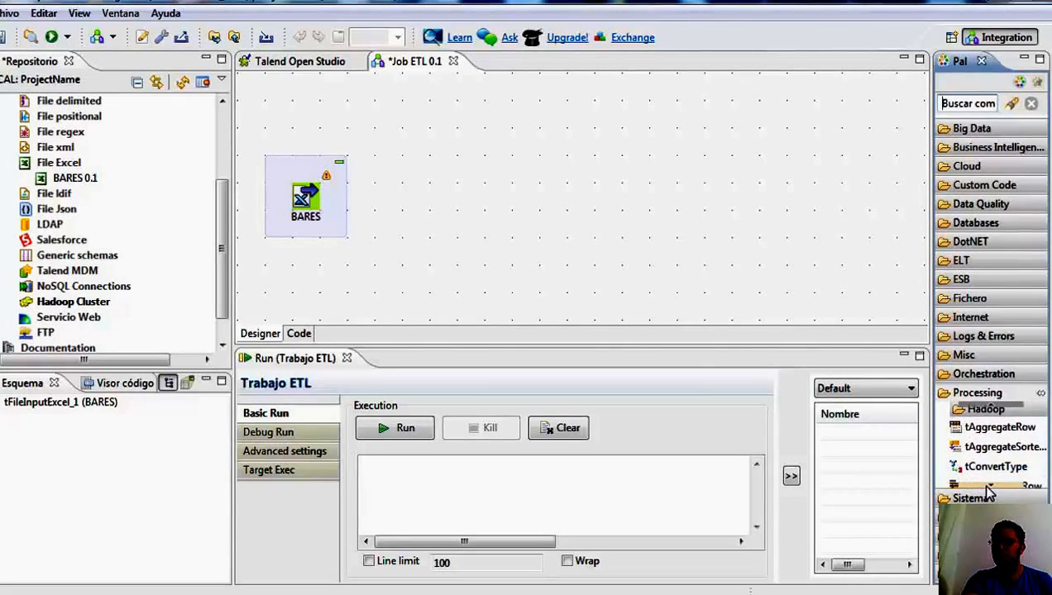
left_click(987, 487)
left_click(994, 425)
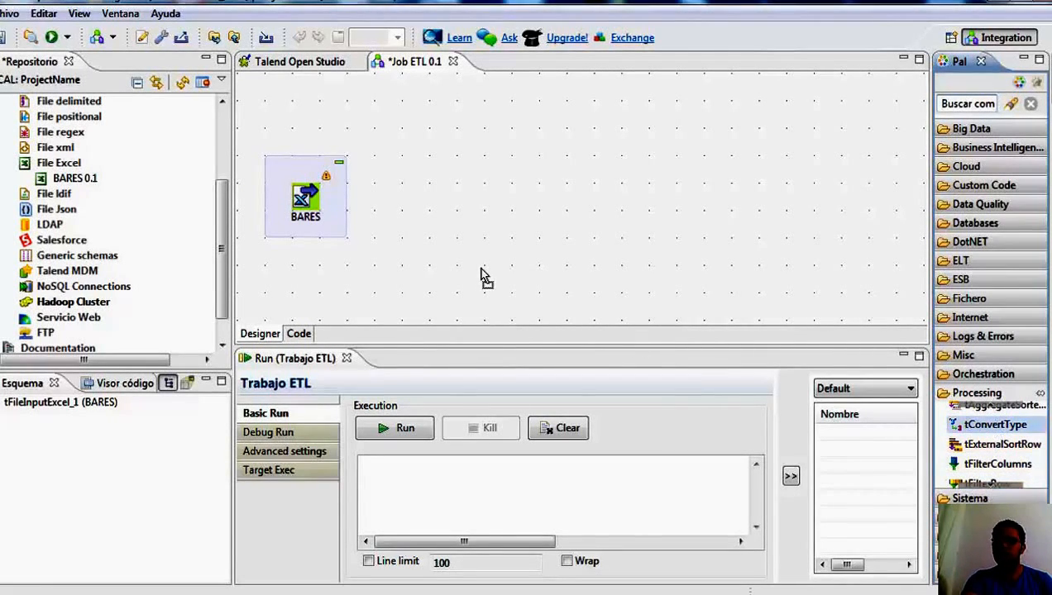
left_click(411, 202)
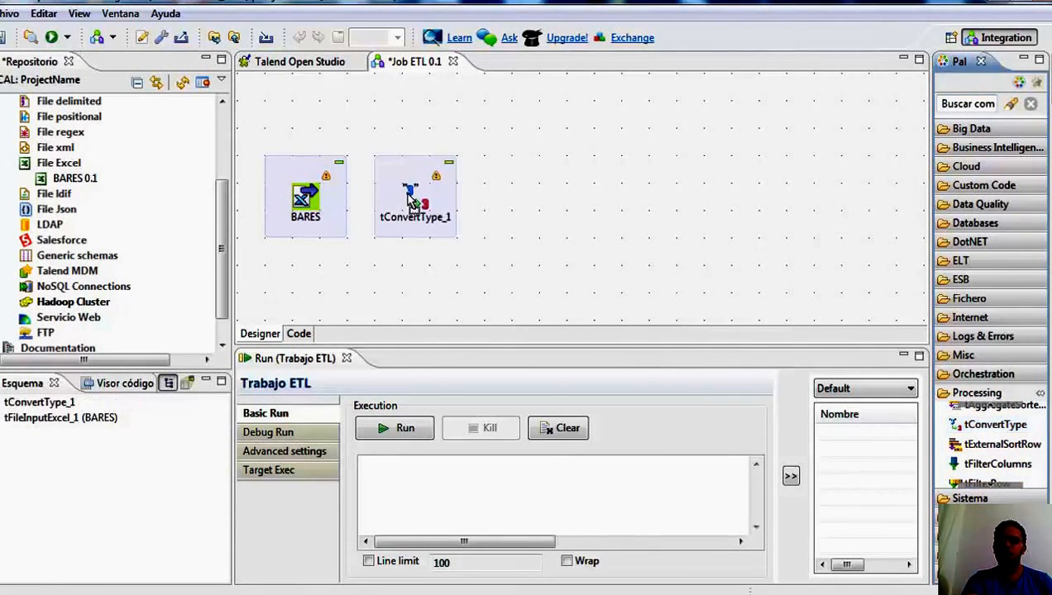
left_click_drag(397, 202, 426, 203)
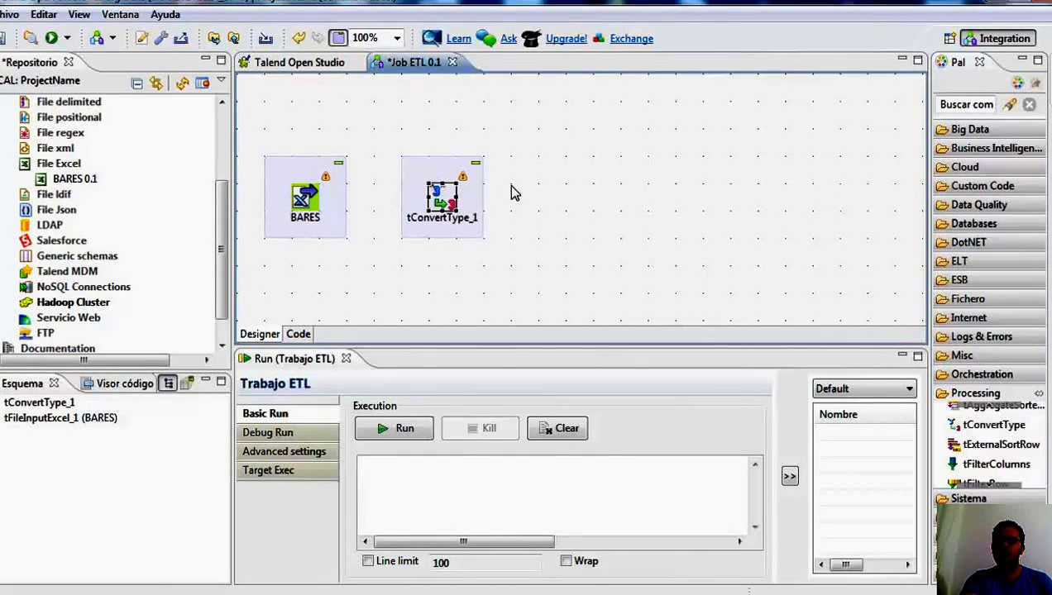
left_click(610, 227)
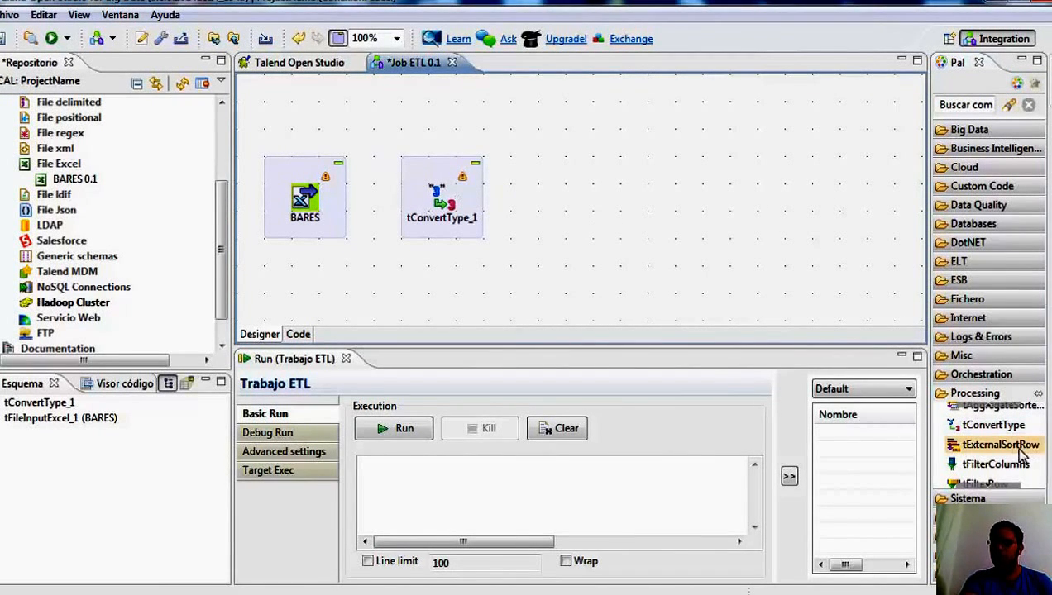
Add a tMap component from the Processing group to the job, placed right of tConvertType_1 with matching spacing.
scroll(992, 491, "down", 1)
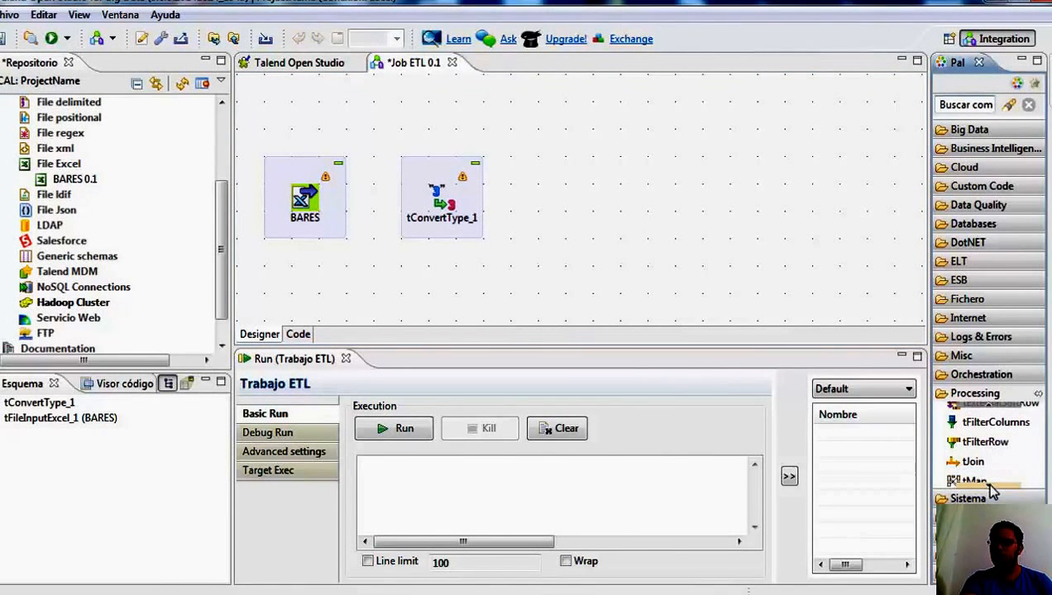
scroll(992, 490, "down", 1)
left_click(977, 439)
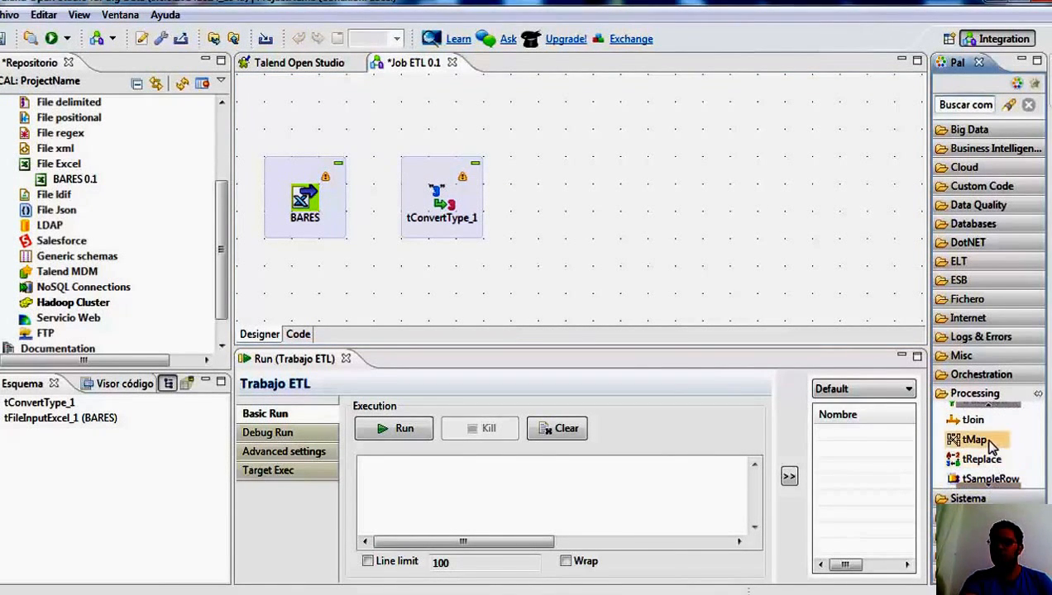
left_click(610, 202)
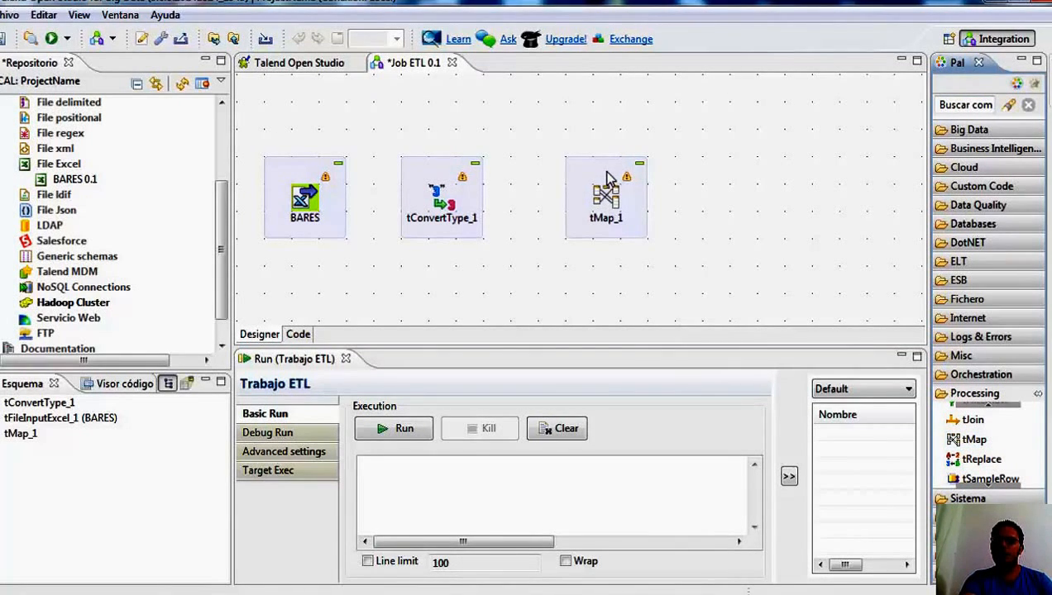
left_click_drag(606, 173, 583, 173)
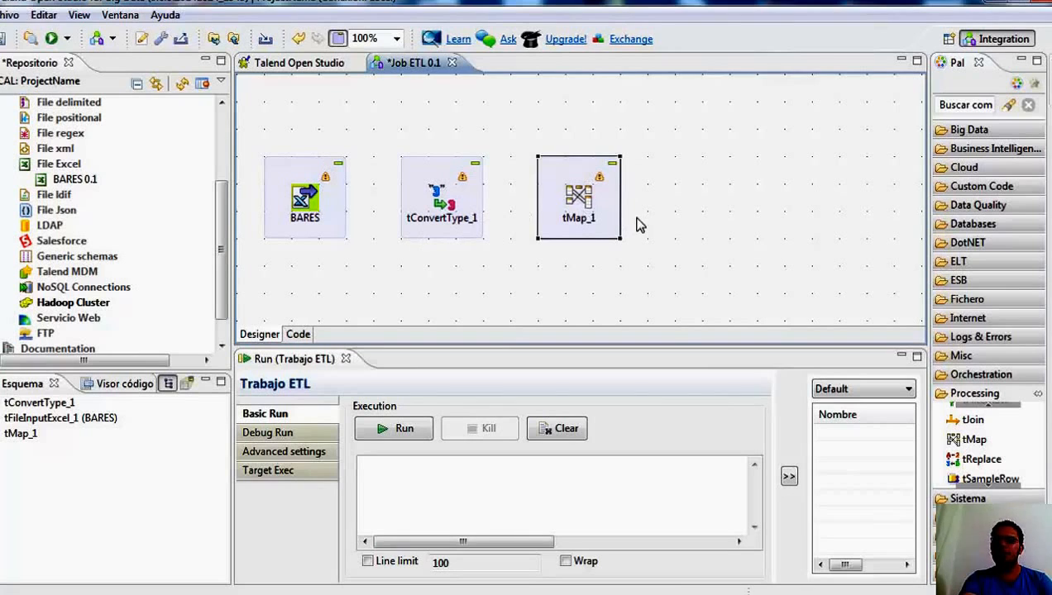
left_click(671, 166)
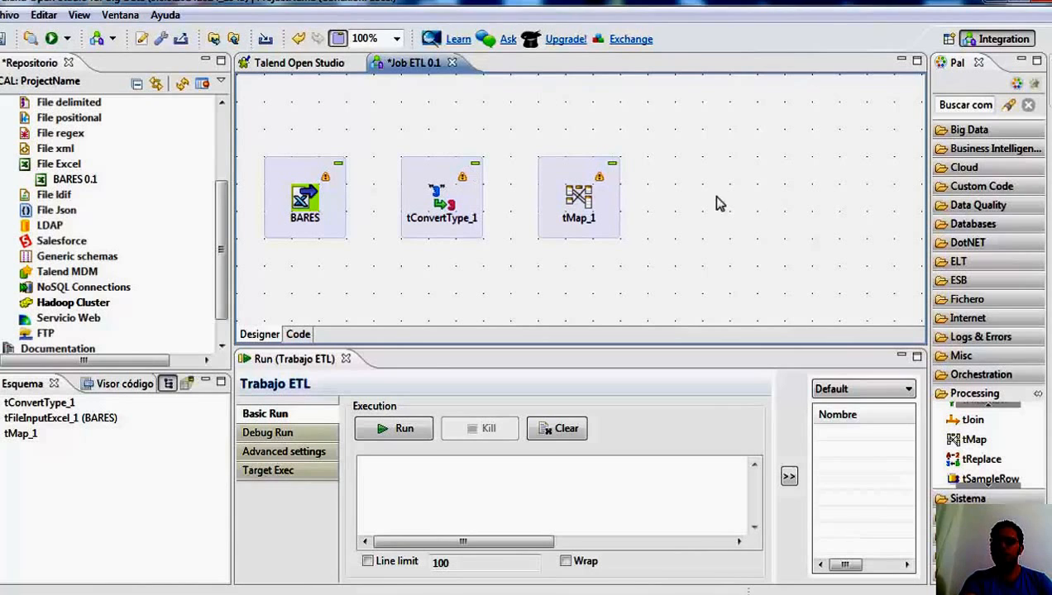
left_click(435, 164)
left_click(581, 174)
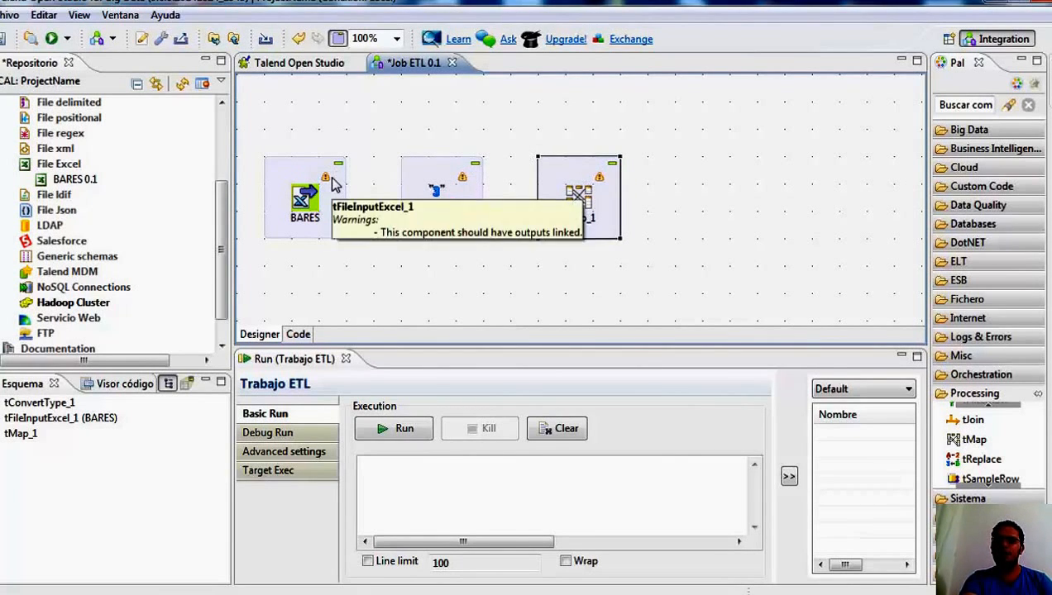
Start a new database connection named CONEXION under Db Connections in the metadata and advance to its connection settings.
left_click_drag(222, 253, 222, 183)
left_click(83, 211)
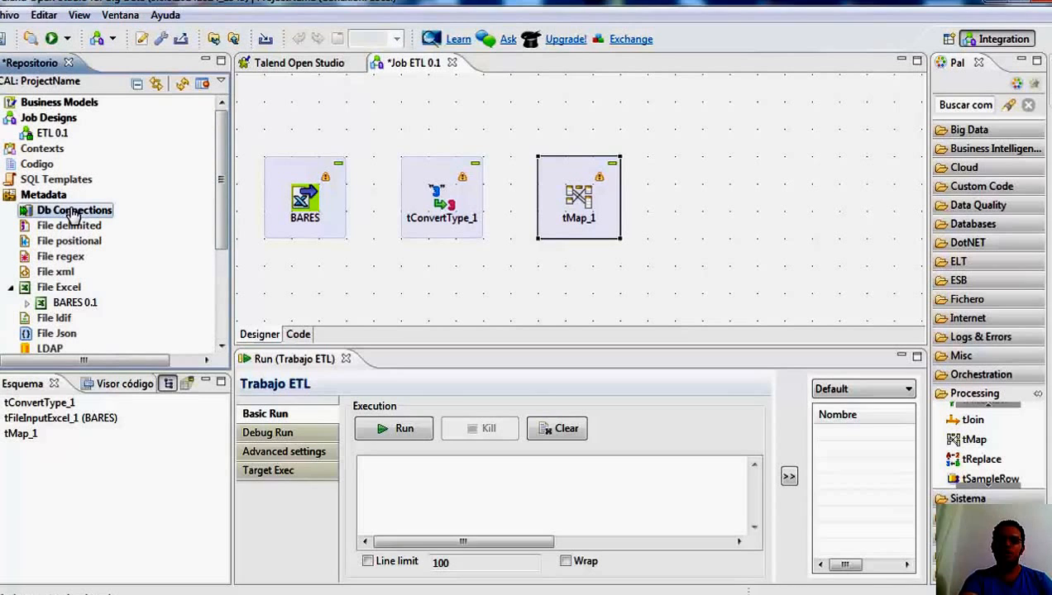
right_click(47, 216)
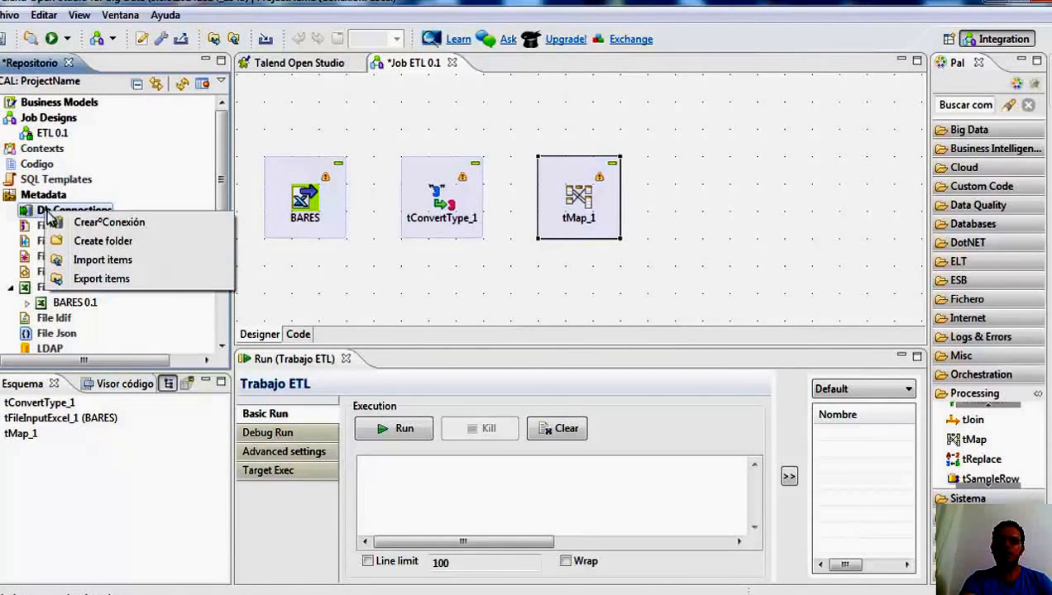
left_click(138, 225)
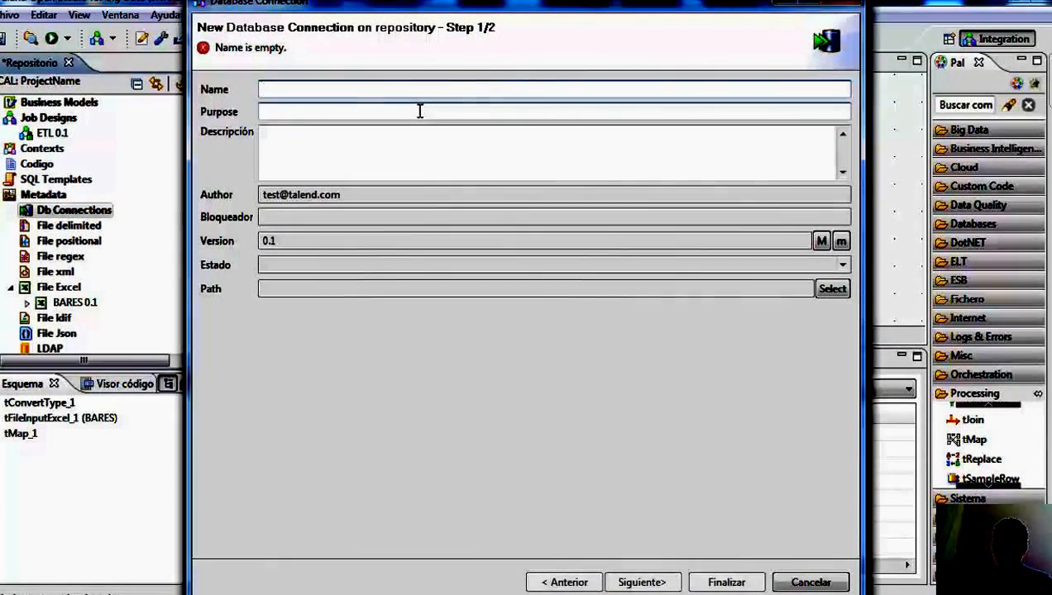
type("CONEXION")
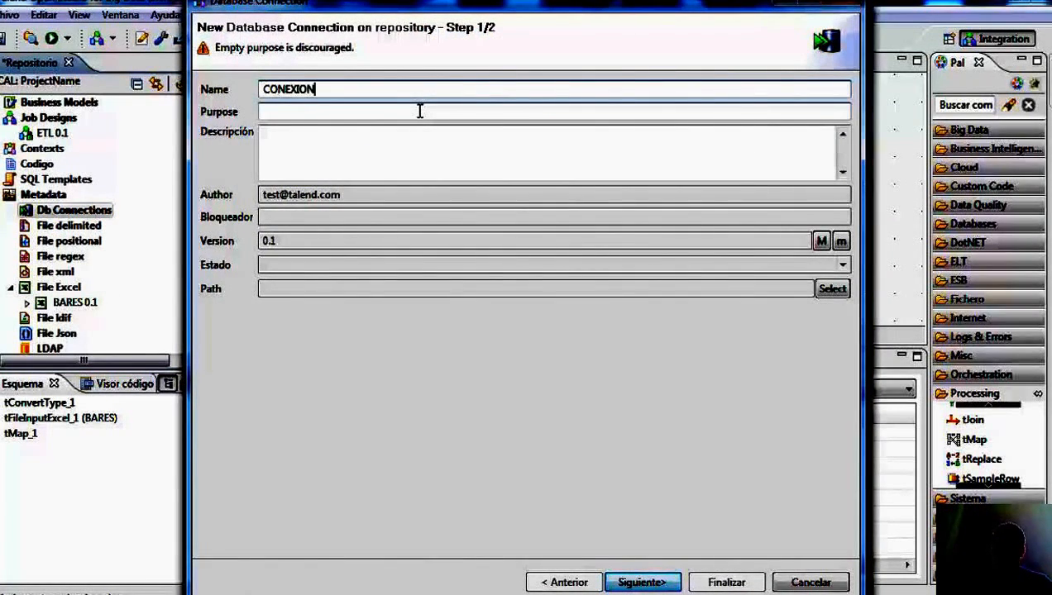
left_click(650, 582)
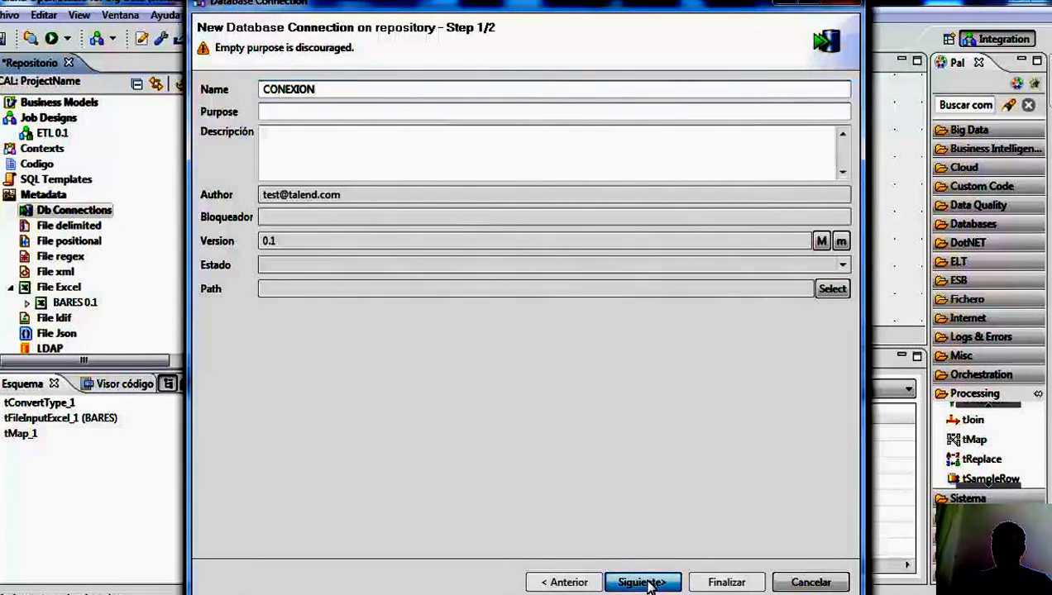
Set the connection to Microsoft SQL Server with login sa, the account password and server localhost.
left_click(752, 112)
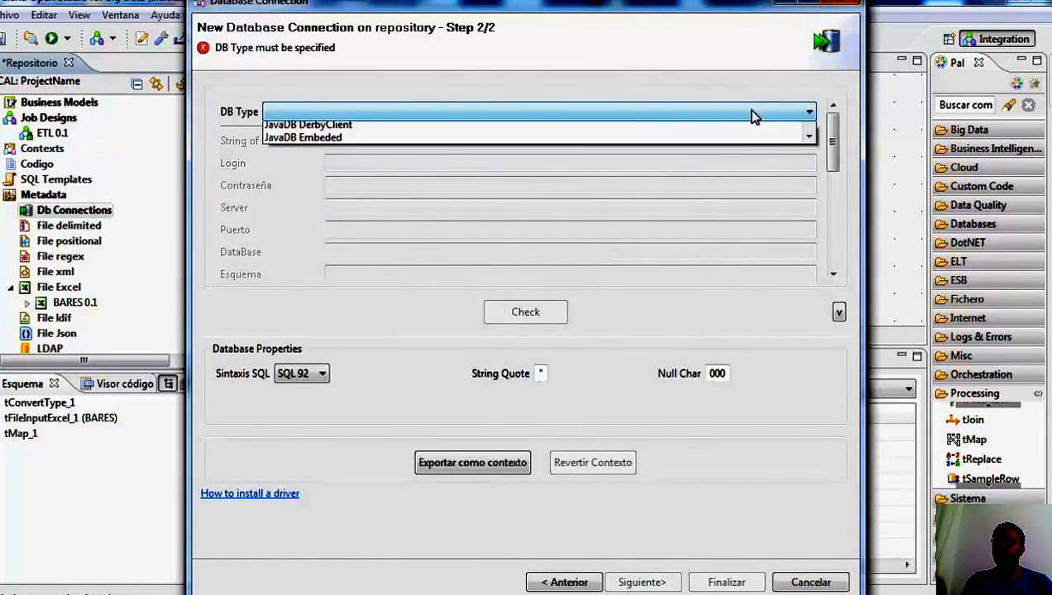
left_click_drag(806, 187, 806, 254)
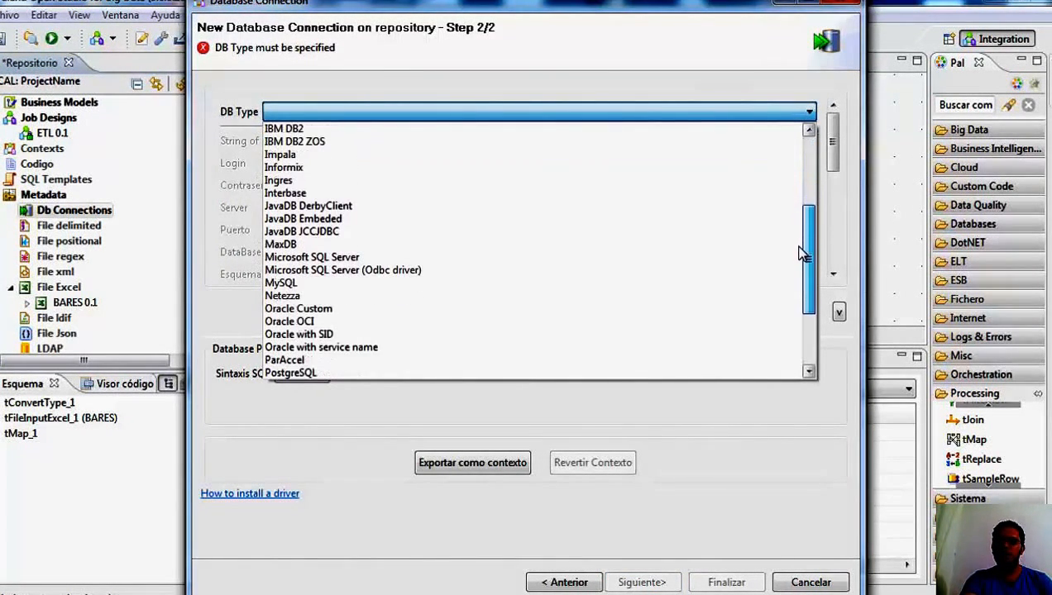
left_click(433, 260)
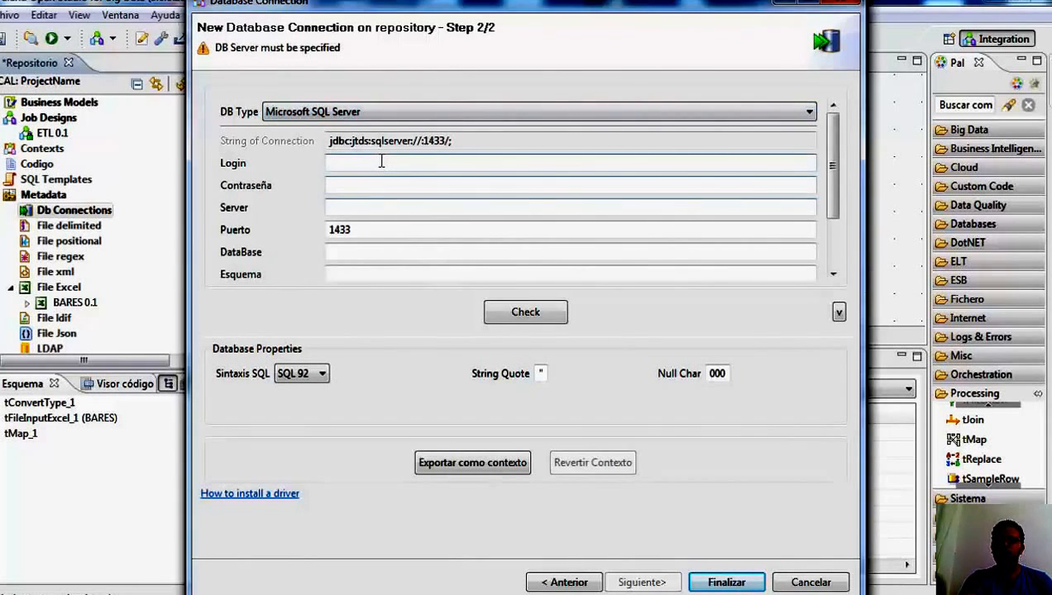
left_click(381, 162)
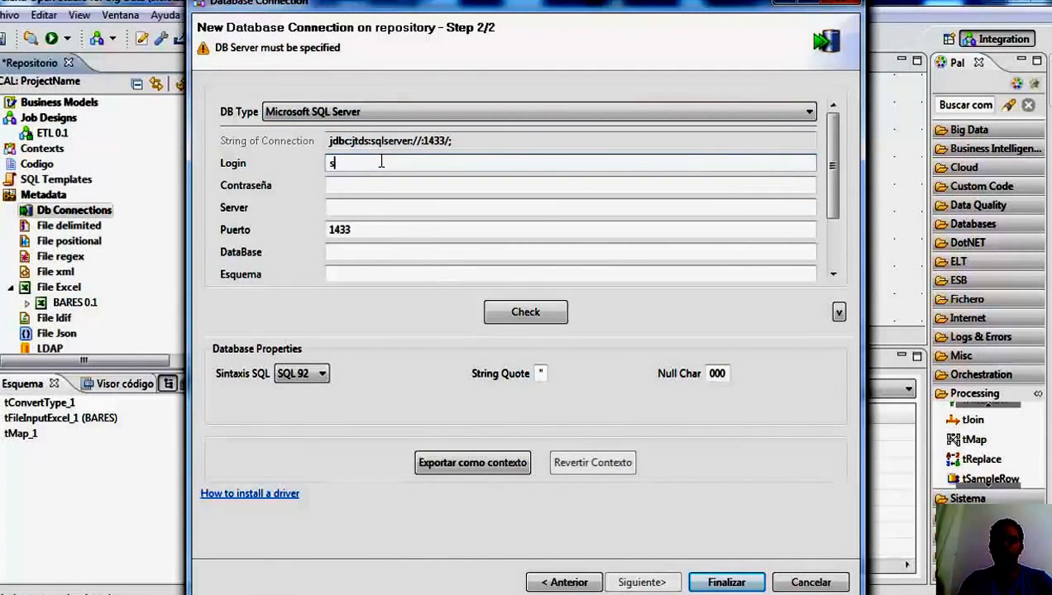
key("Tab")
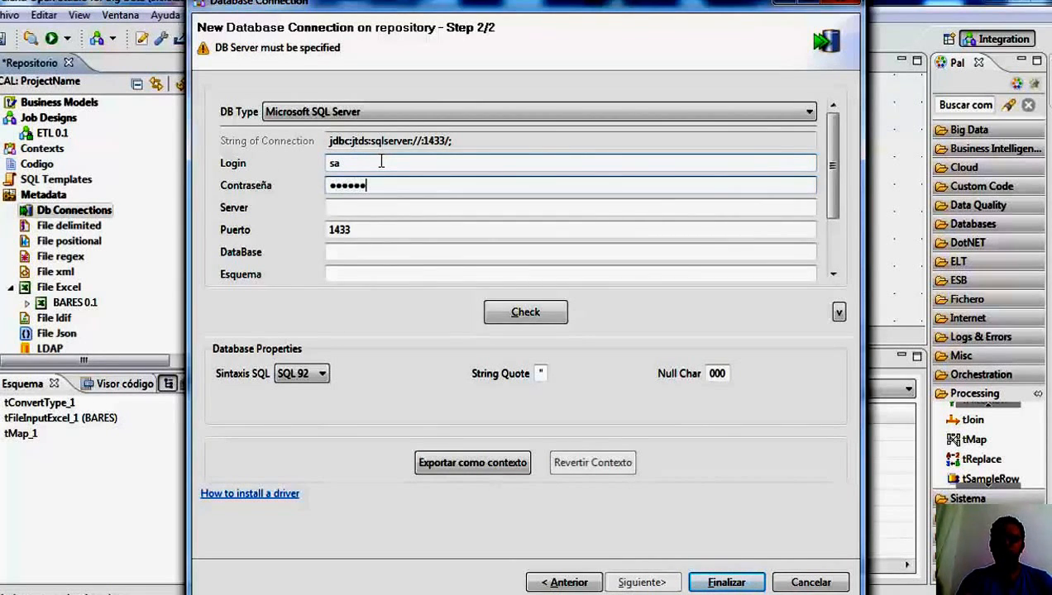
left_click(358, 211)
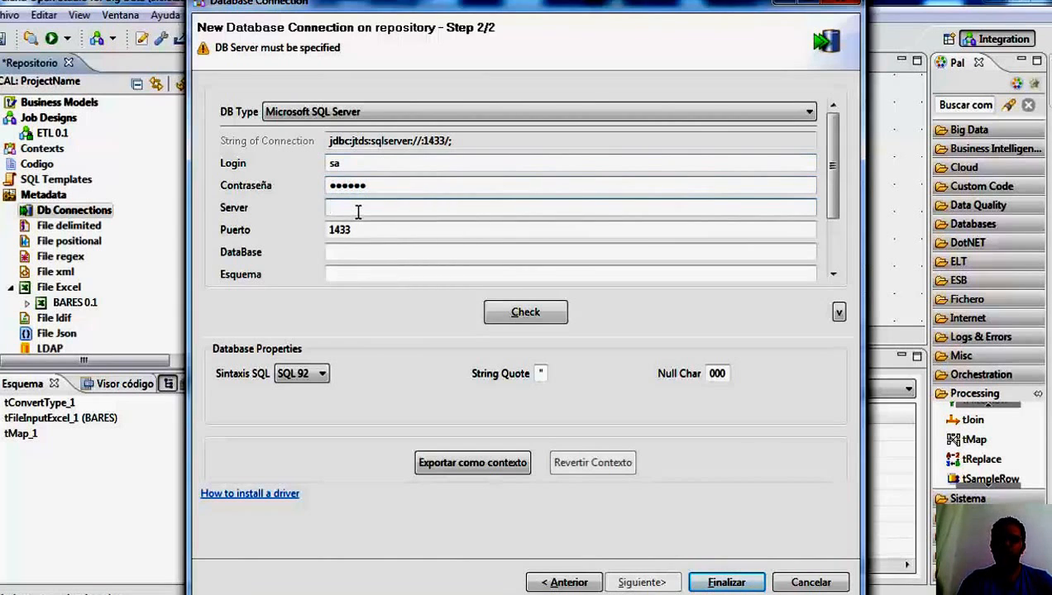
type("localhos")
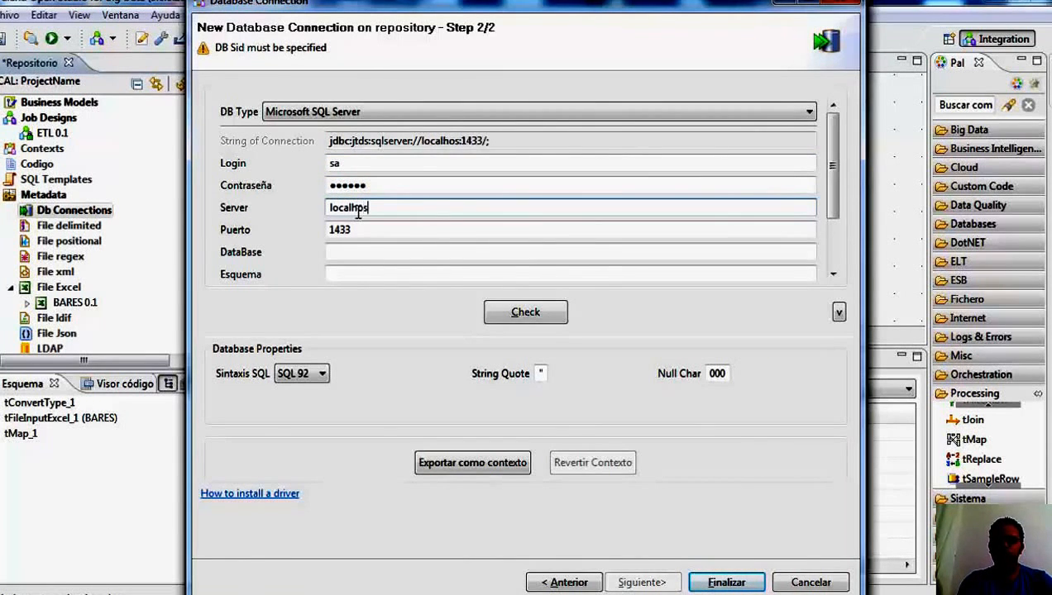
type("t")
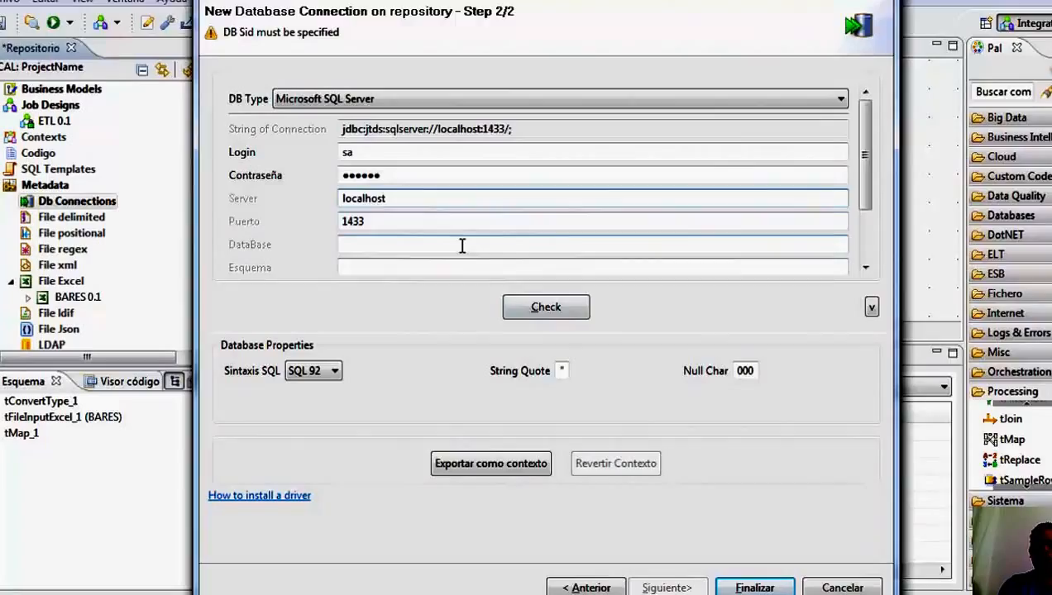
Switch to SQL Server Management Studio and check the ETL database's name and its DATOS_ESTABLECIMIENTOS table.
left_click(459, 251)
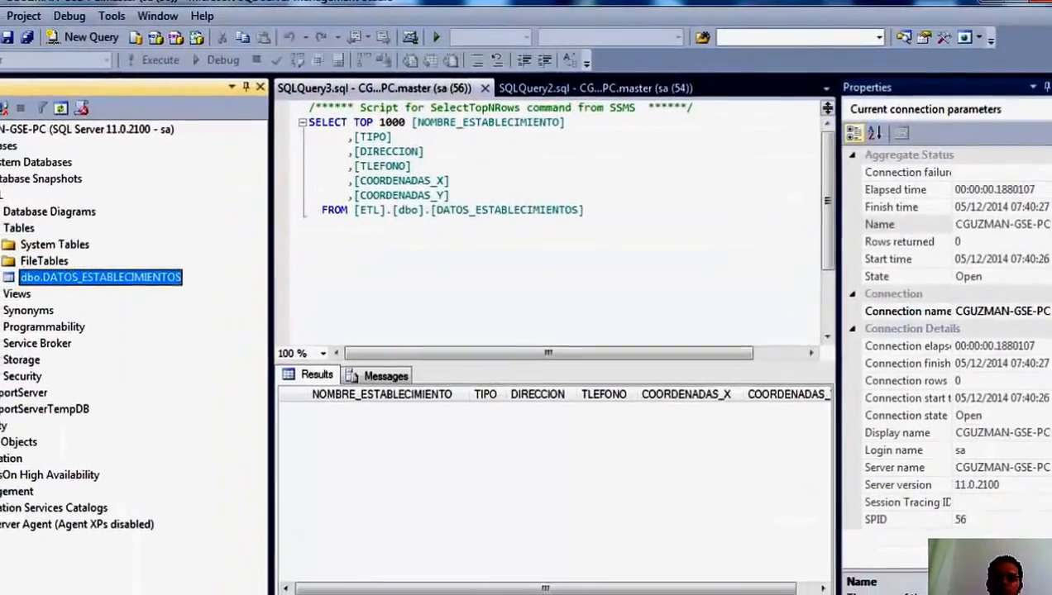
left_click(30, 190)
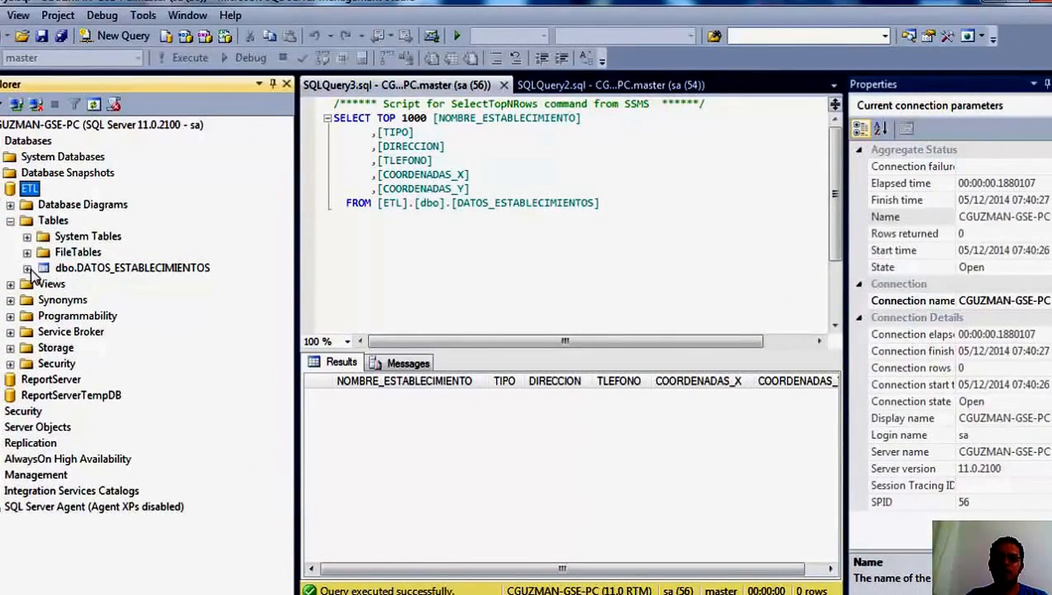
left_click(28, 269)
left_click(91, 272)
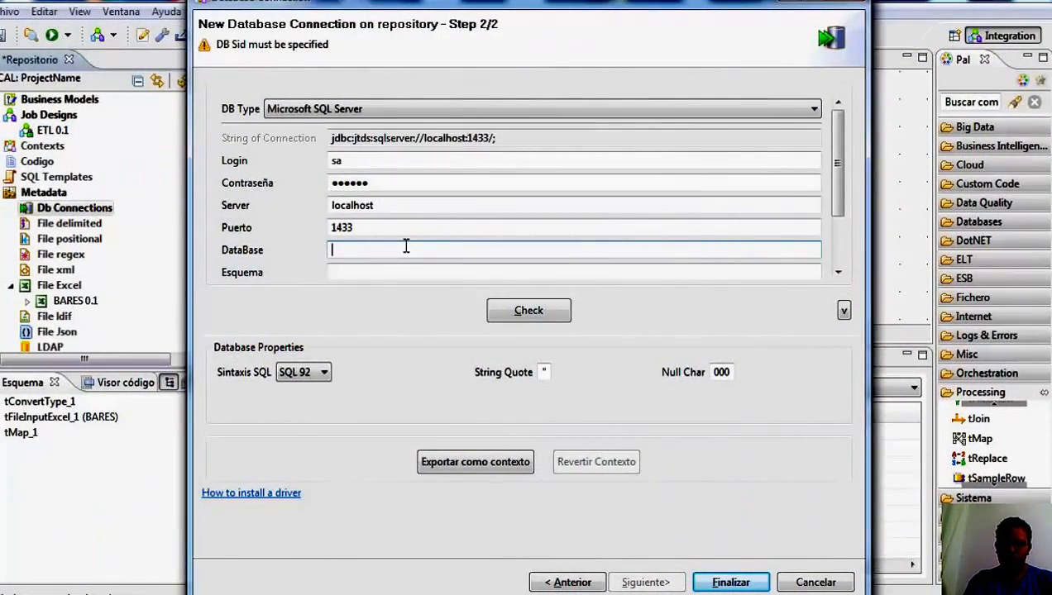
Back in Talend Open Studio, set the connection's database to ETL, test the connection and finish creating it.
type("ETL")
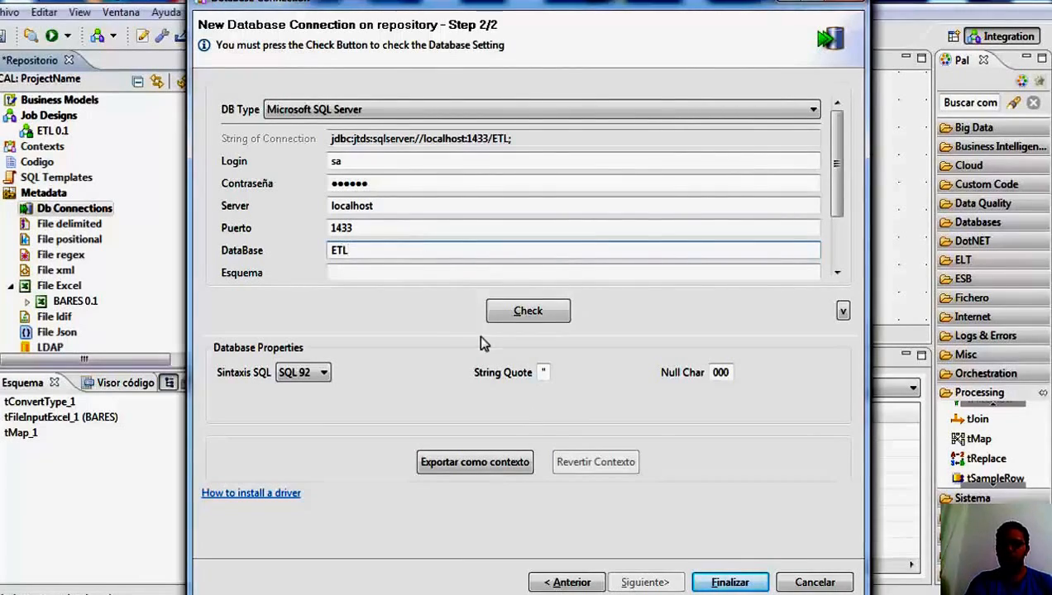
left_click(523, 310)
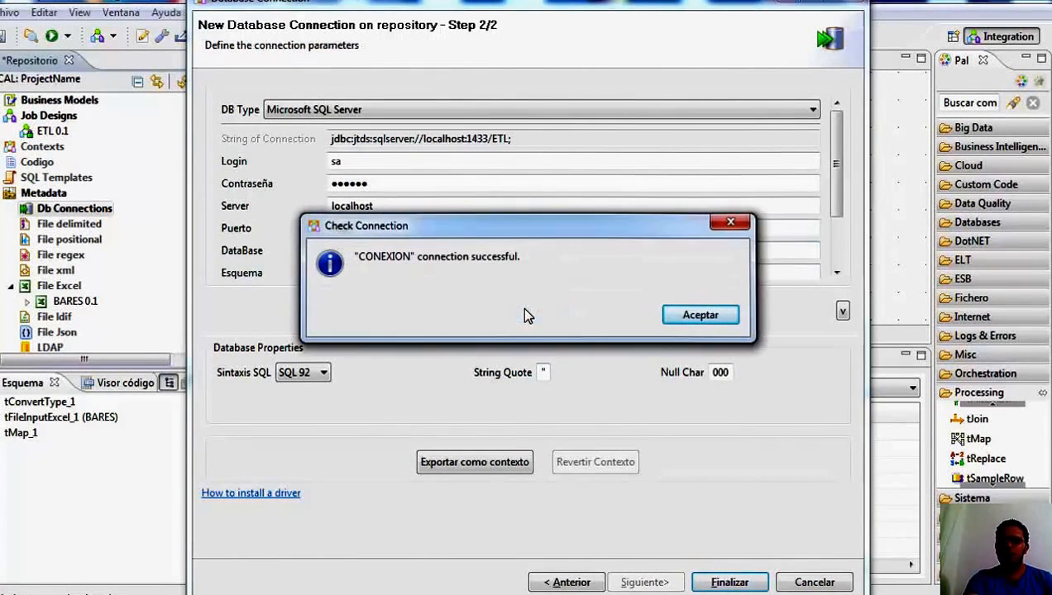
left_click(700, 316)
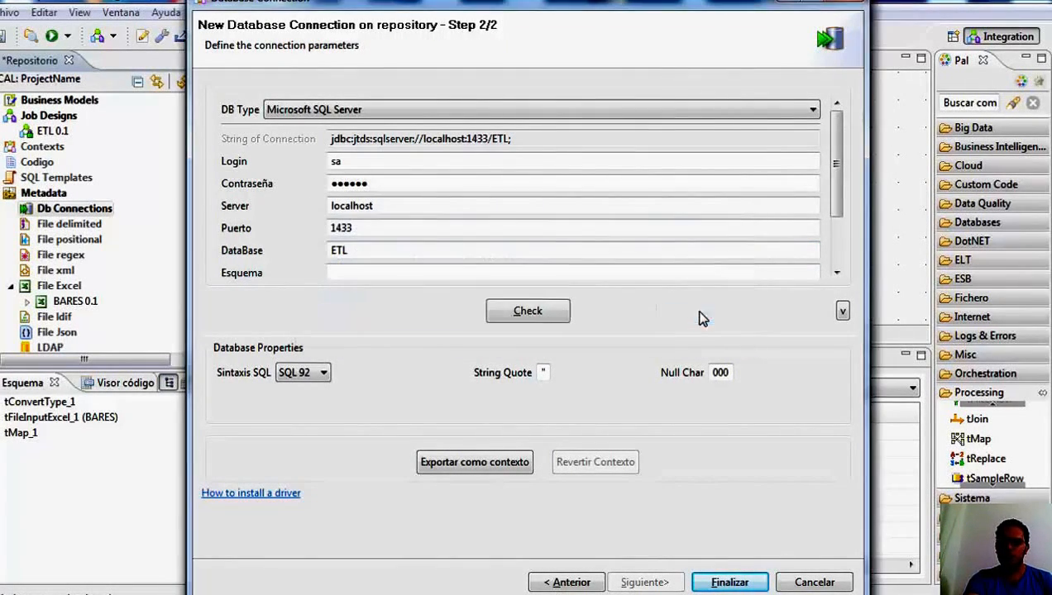
left_click(726, 583)
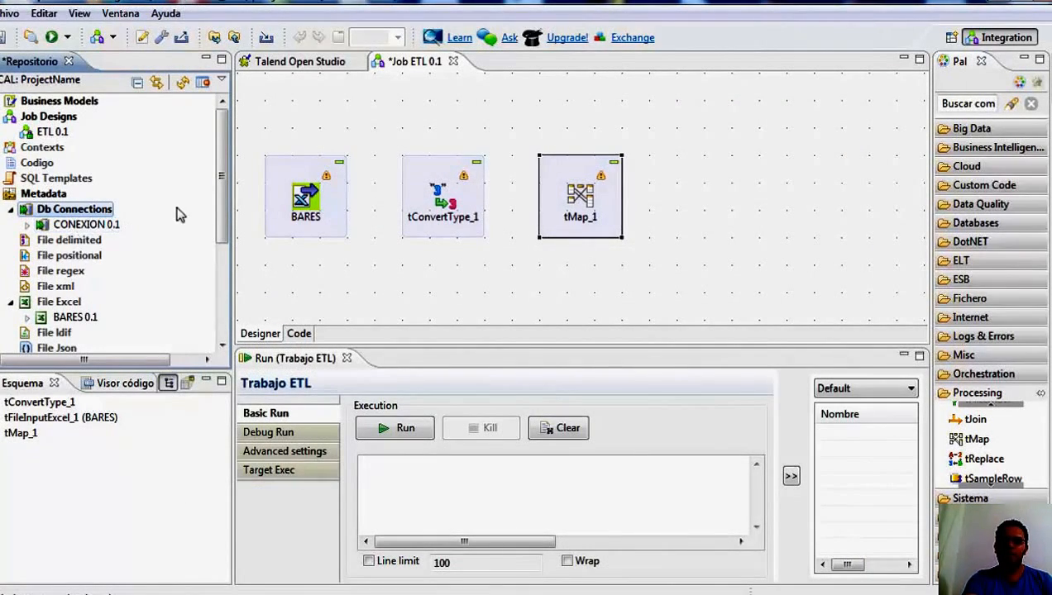
Expand CONEXION 0.1 under Db Connections and inspect its Table schemas folder.
left_click_drag(220, 212, 222, 229)
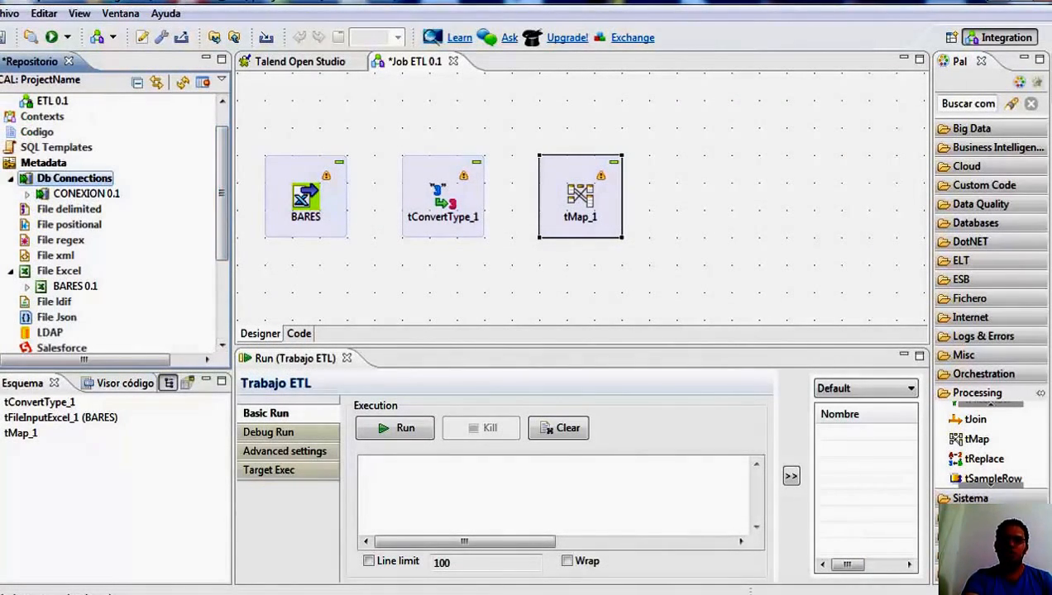
left_click(26, 194)
left_click(71, 197)
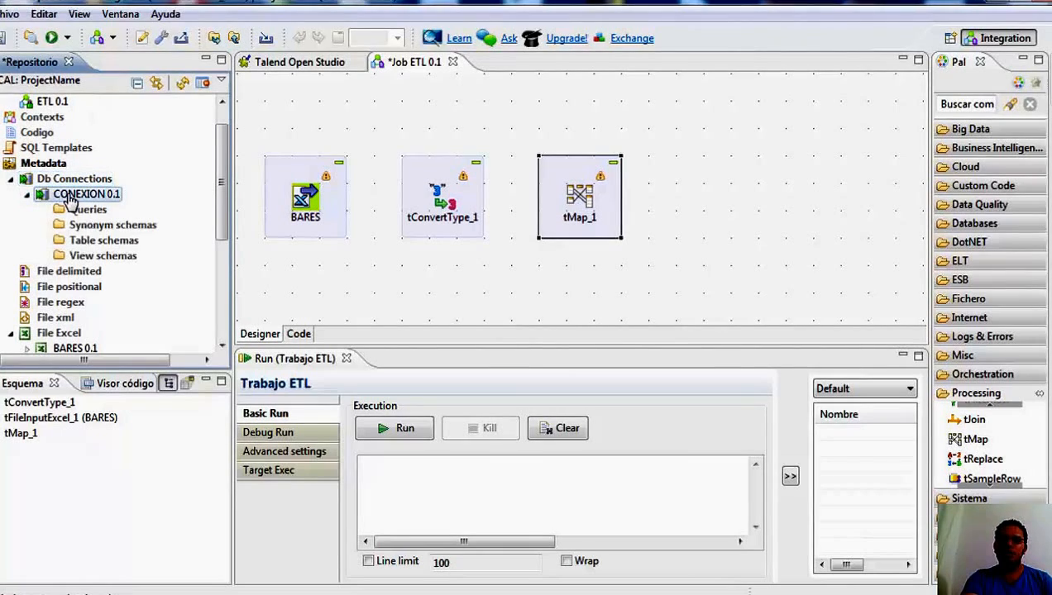
left_click(92, 242)
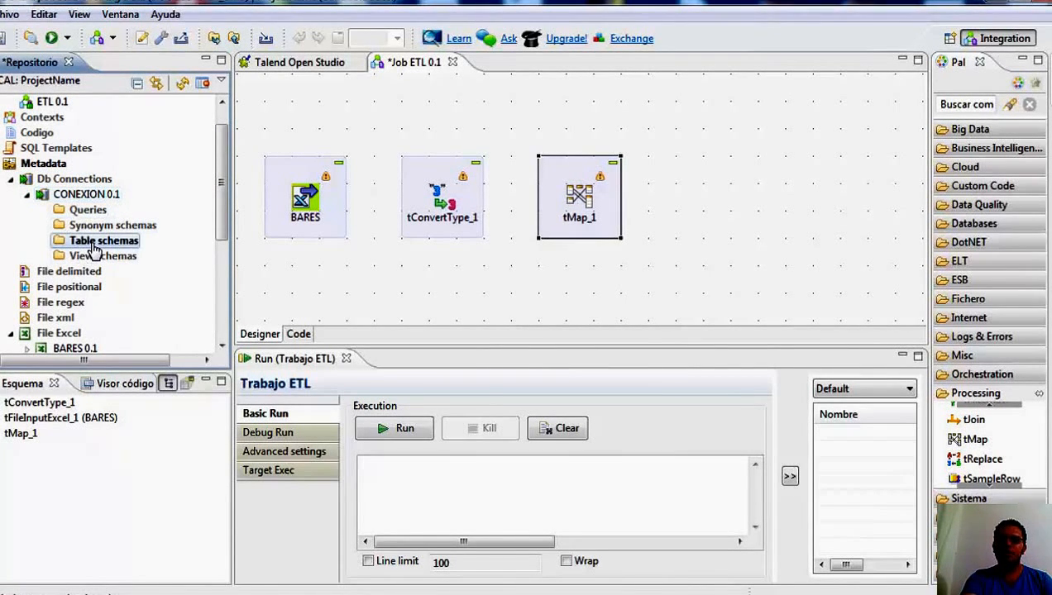
right_click(93, 251)
left_click(13, 250)
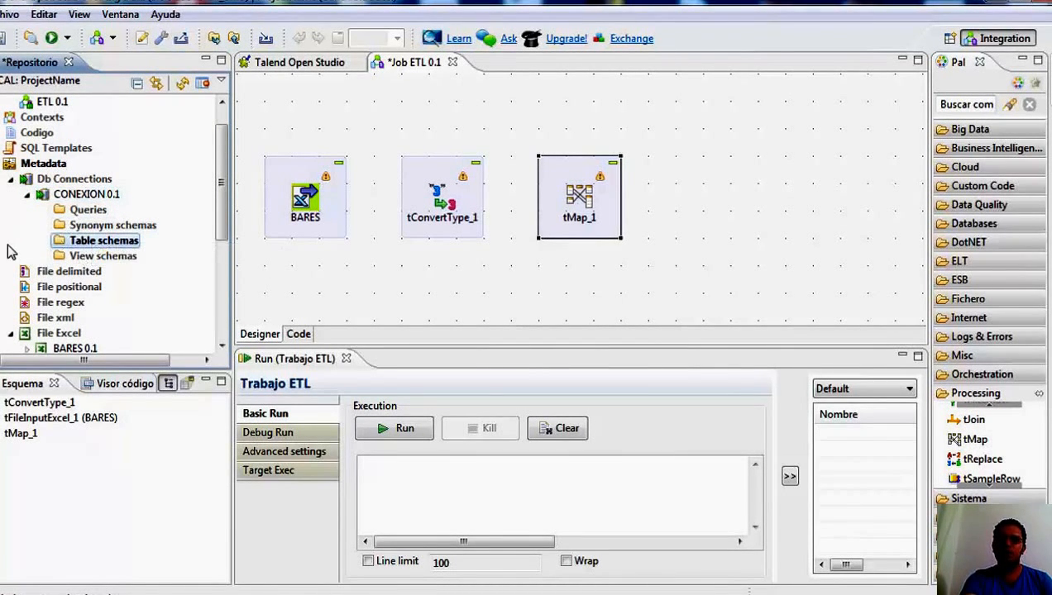
Start retrieving a schema from CONEXION with the default name filter and select the DATOS_ESTABLECIMIENTOS table under ETL's dbo schema.
right_click(74, 197)
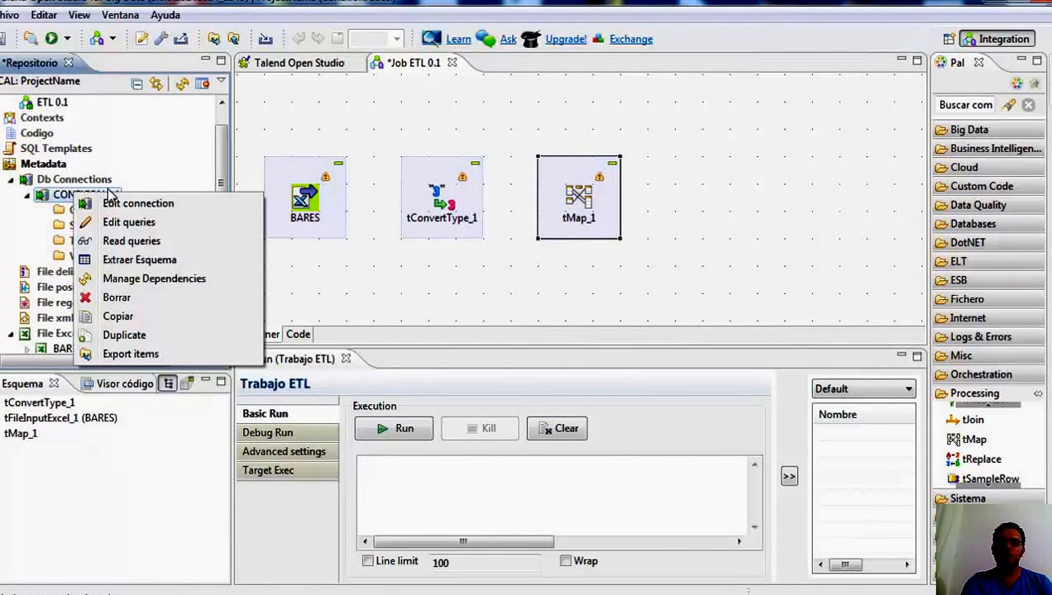
left_click(166, 265)
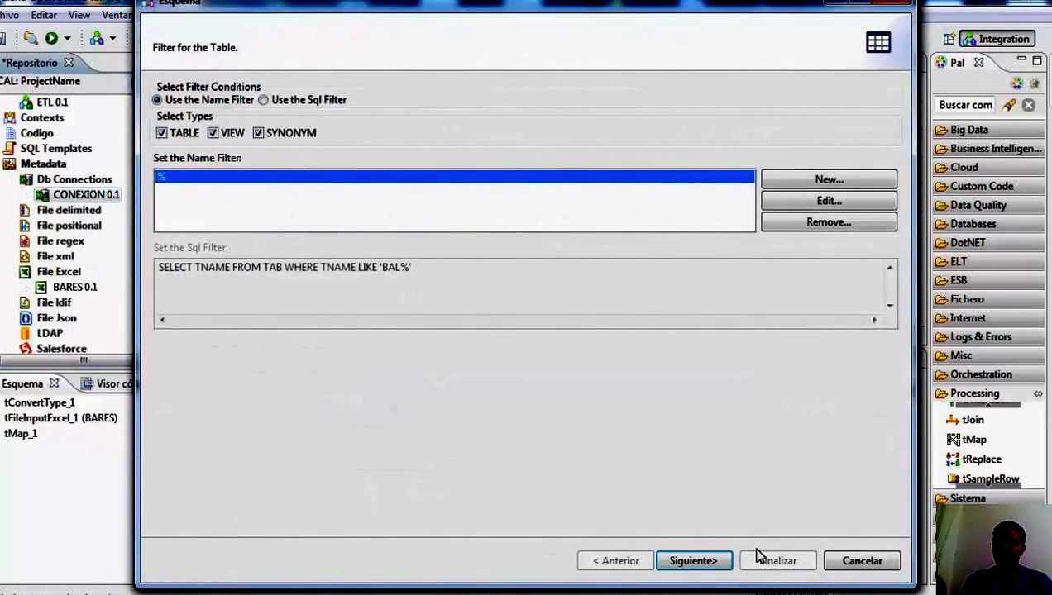
left_click(711, 567)
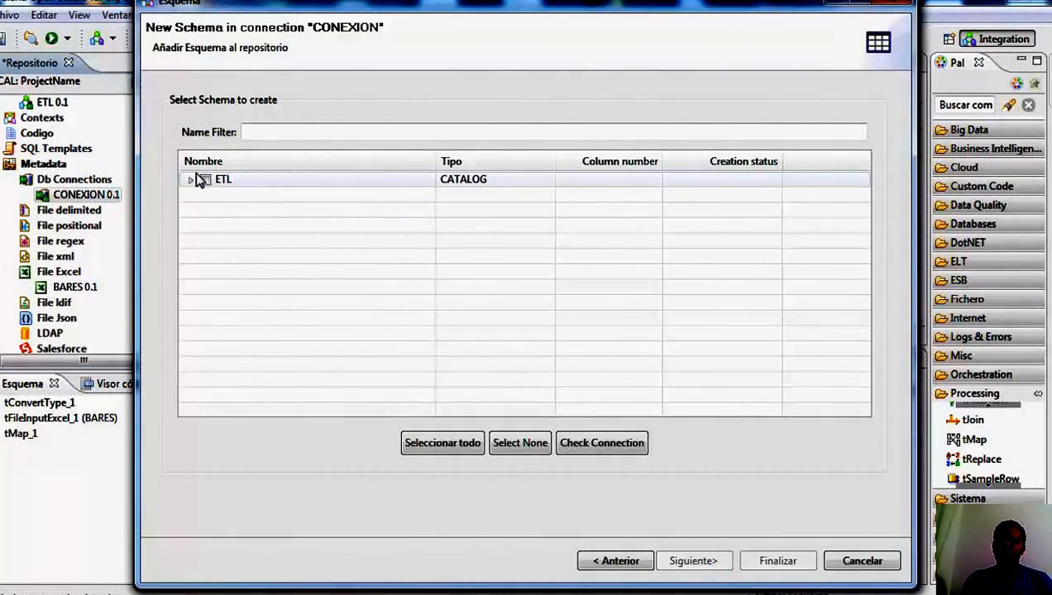
left_click(189, 180)
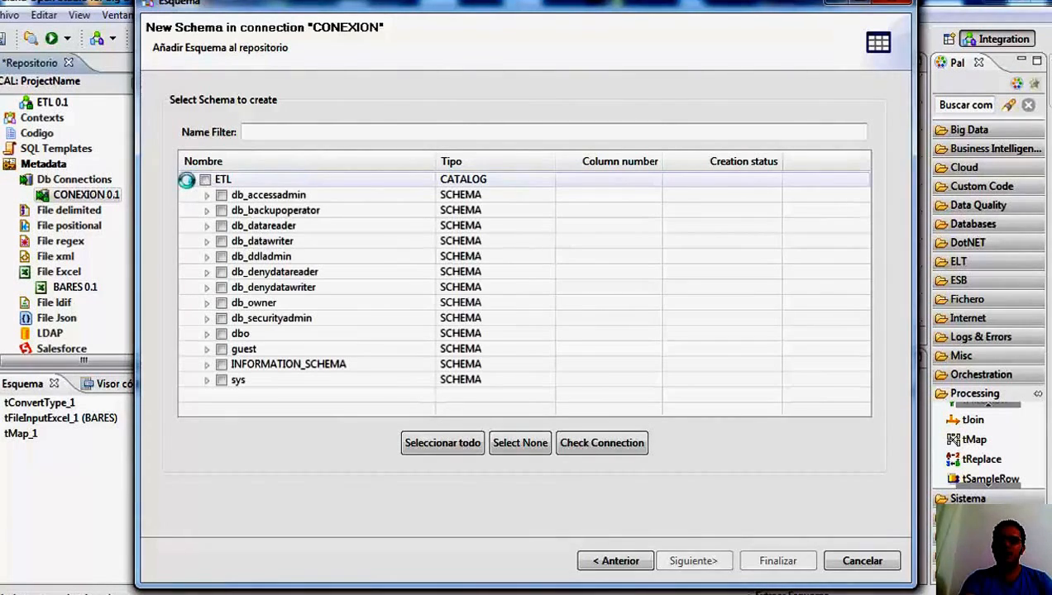
left_click(206, 334)
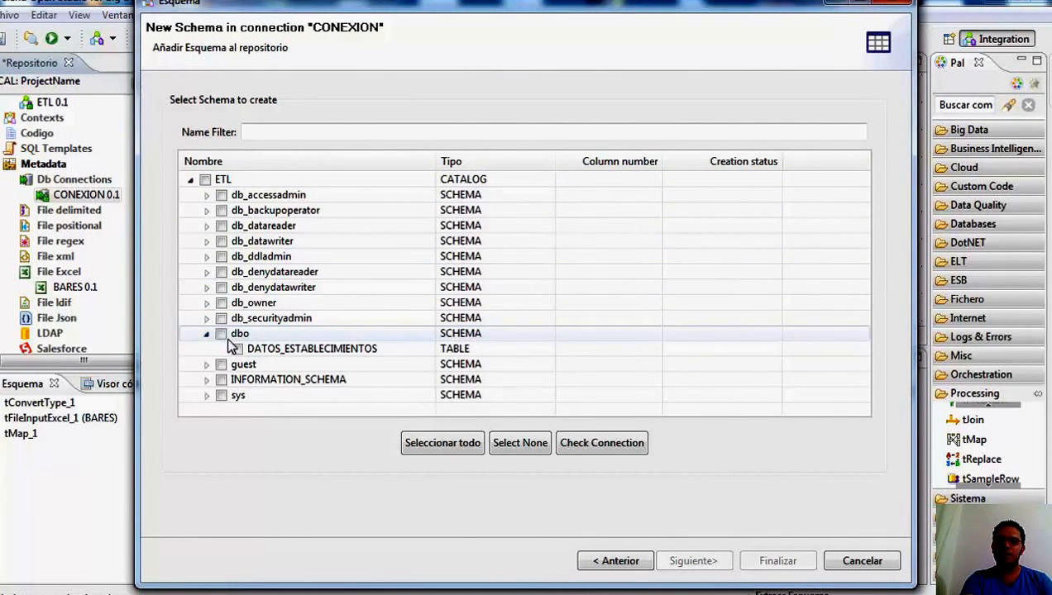
left_click(237, 349)
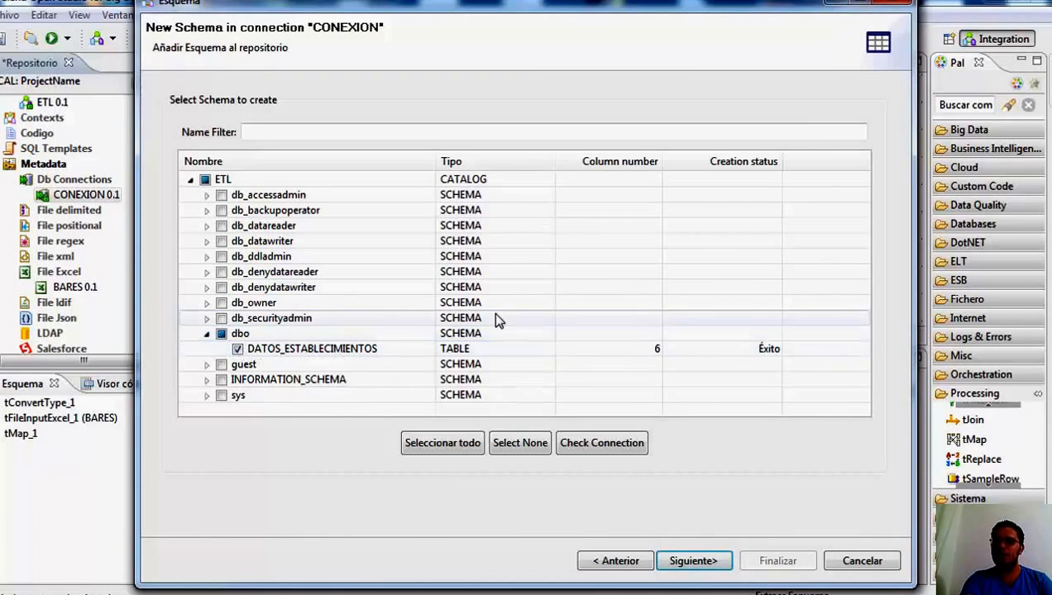
Review the full column names of the DATOS_ESTABLECIMIENTOS schema and finish adding it to the repository.
left_click(697, 561)
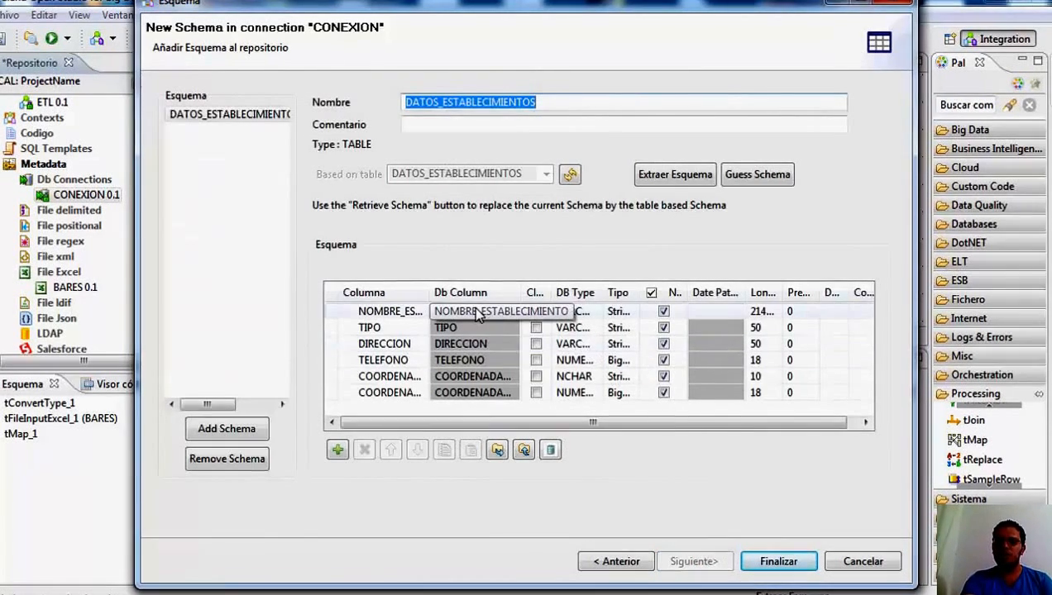
left_click_drag(429, 287, 513, 281)
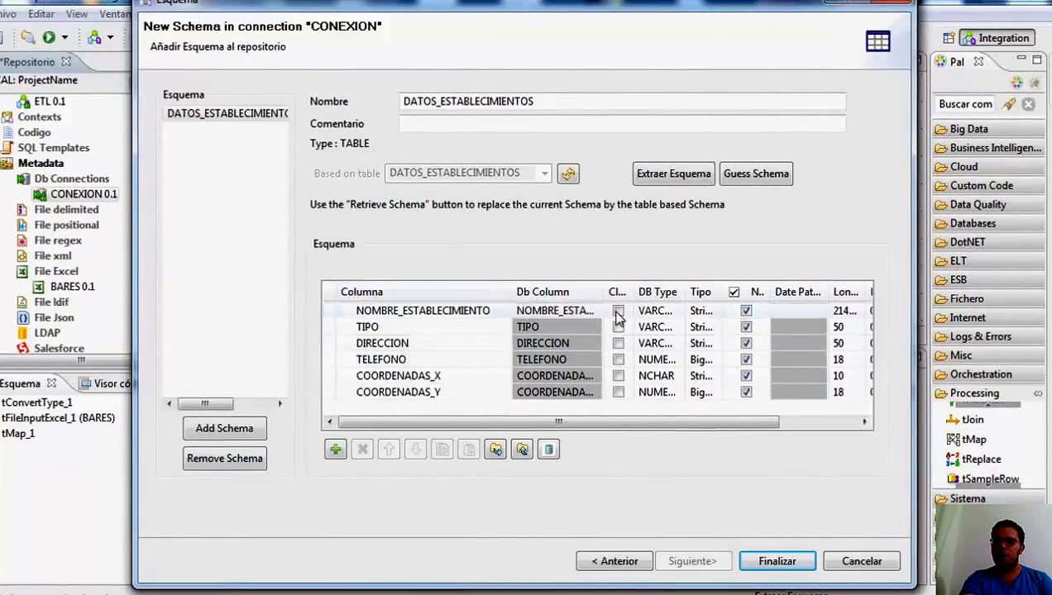
left_click(779, 565)
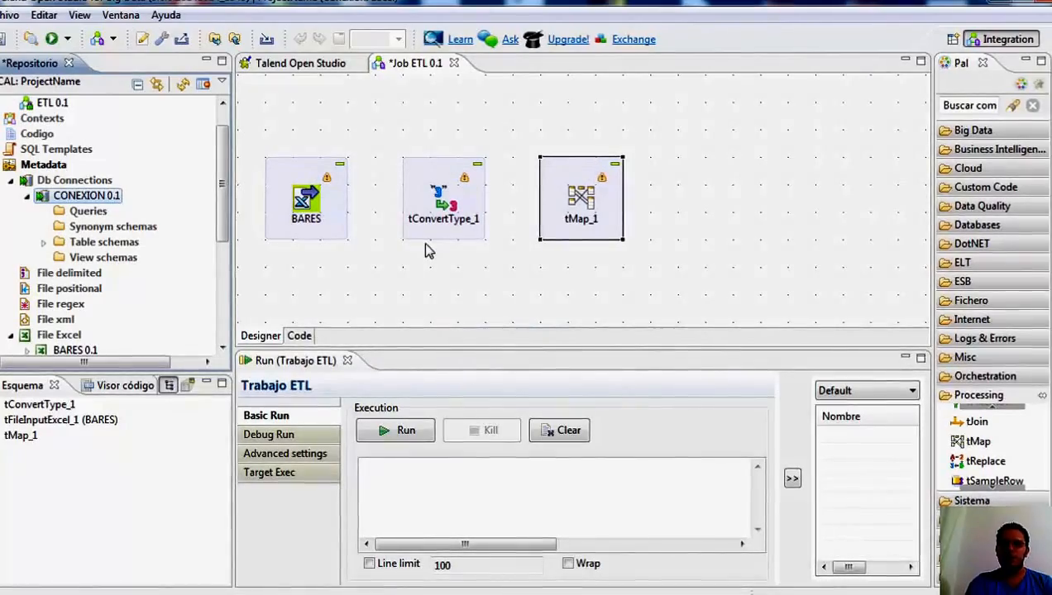
Add the DATOS_ESTABLECIMIENTOS table schema to the job canvas right of tMap_1 as a tMSSqlOutput component.
left_click(44, 241)
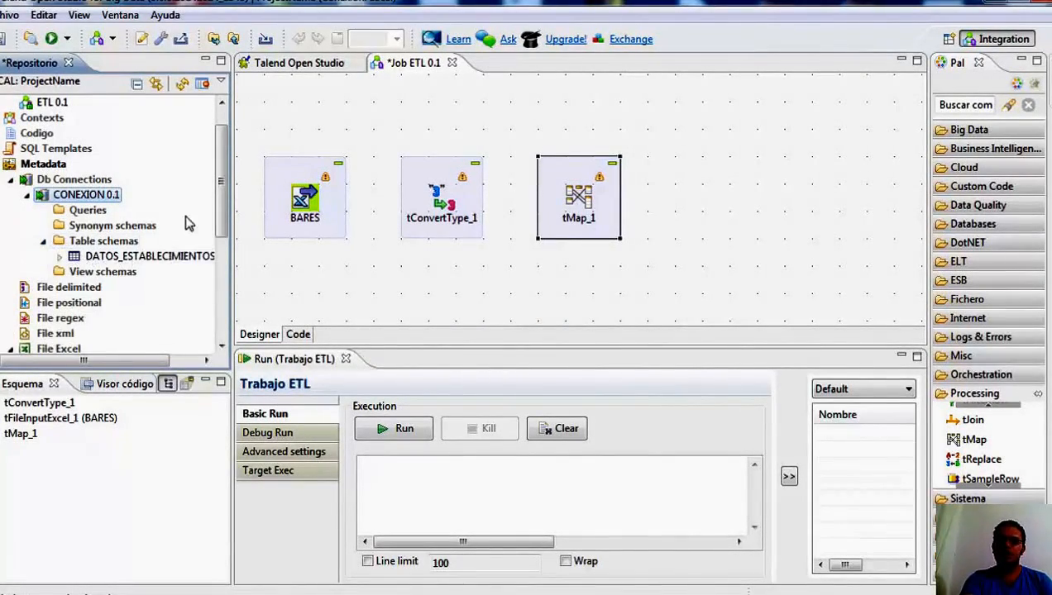
left_click(174, 256)
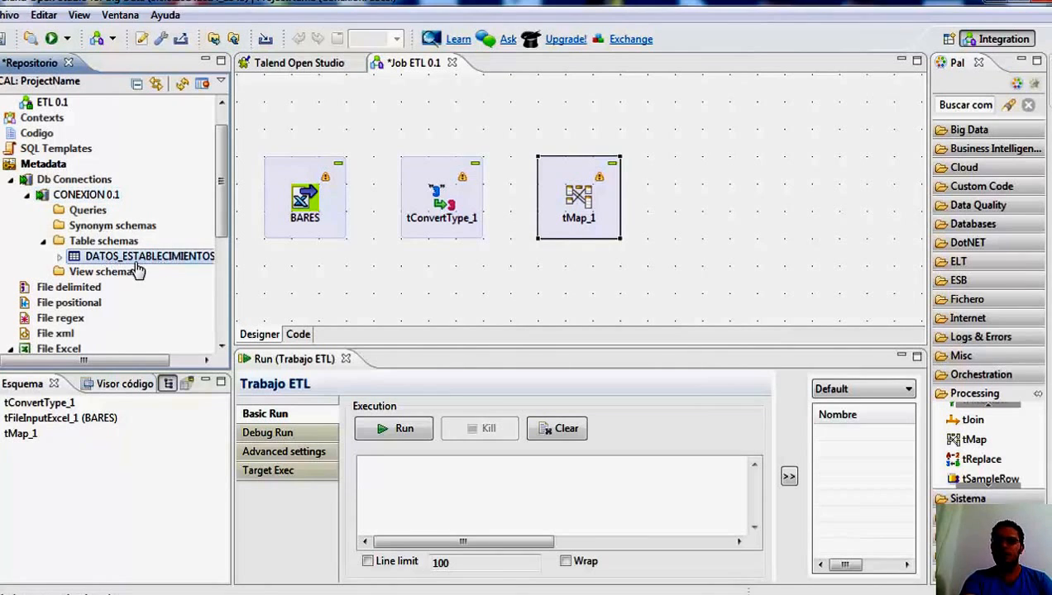
left_click_drag(745, 194, 772, 196)
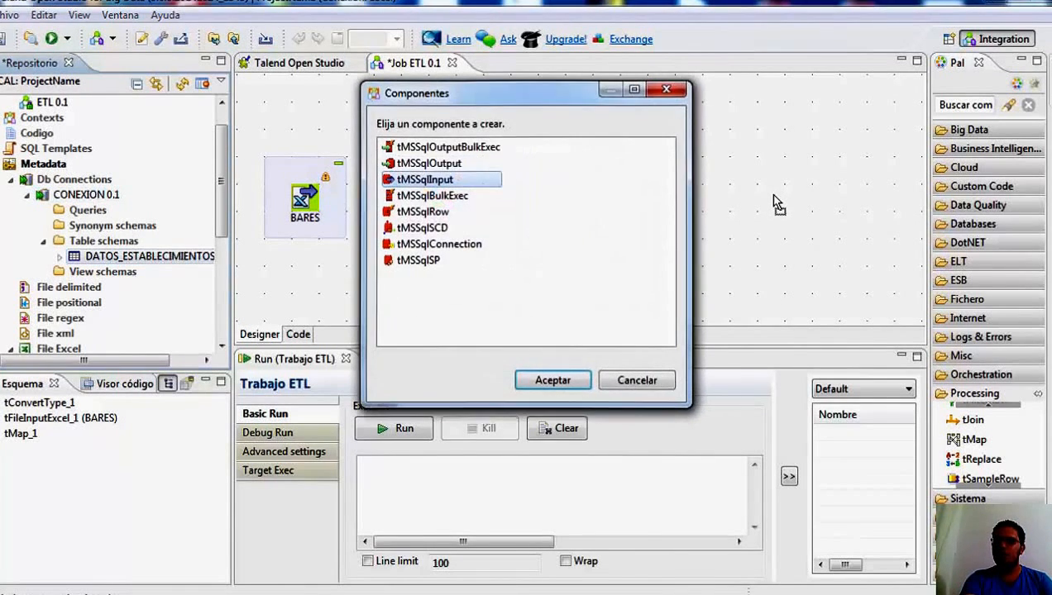
left_click(477, 167)
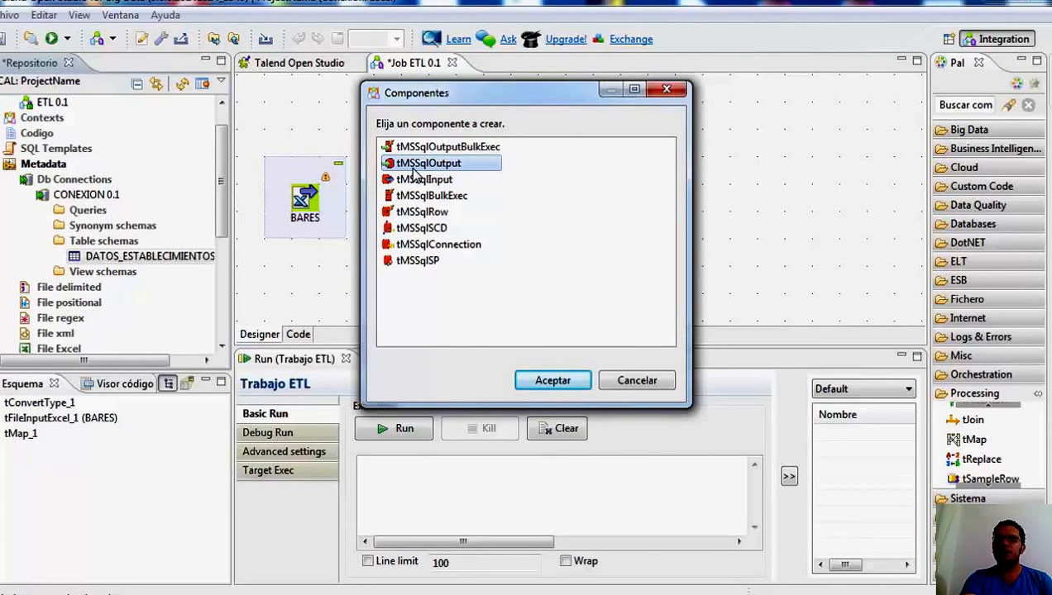
left_click(560, 387)
Move DATOS_ESTABLECIMIENTOS, tMap_1 and tConvertType_1 rightward to space out the components in one row, and select BARES.
left_click_drag(749, 188, 771, 187)
left_click_drag(588, 170, 642, 169)
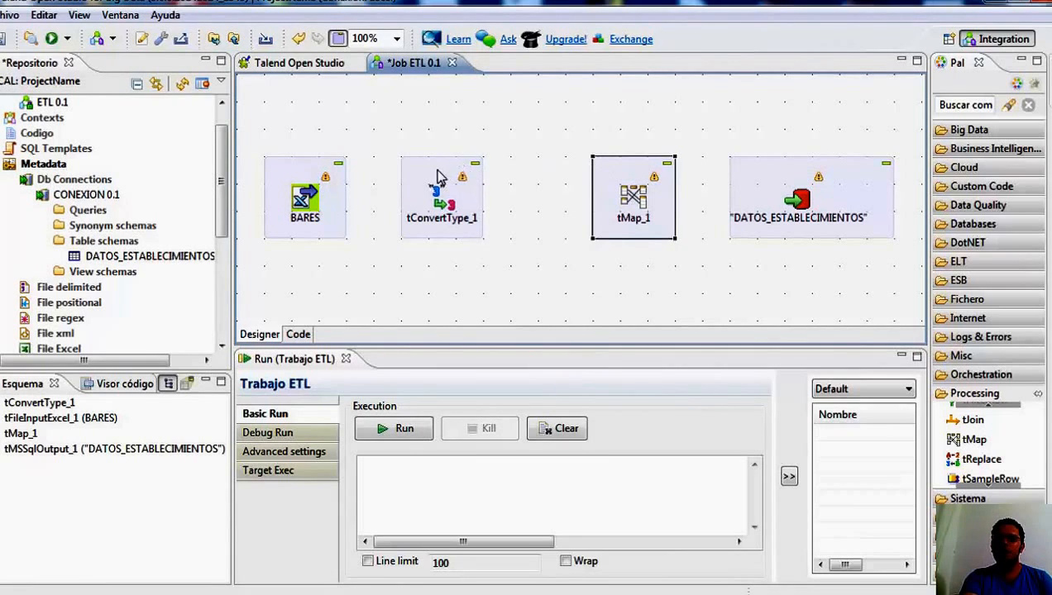
left_click_drag(438, 178, 454, 177)
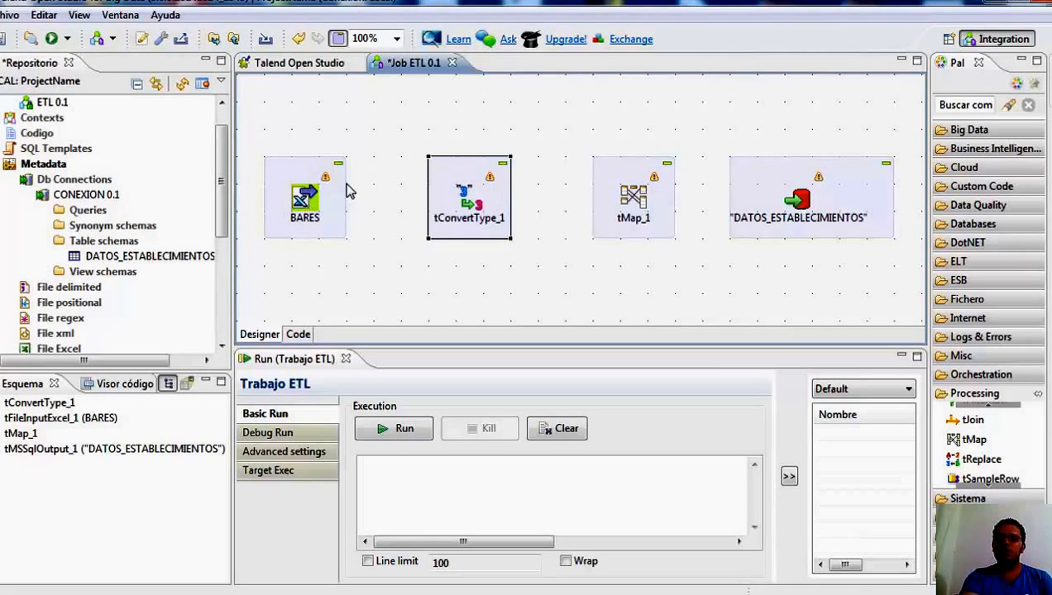
left_click(309, 176)
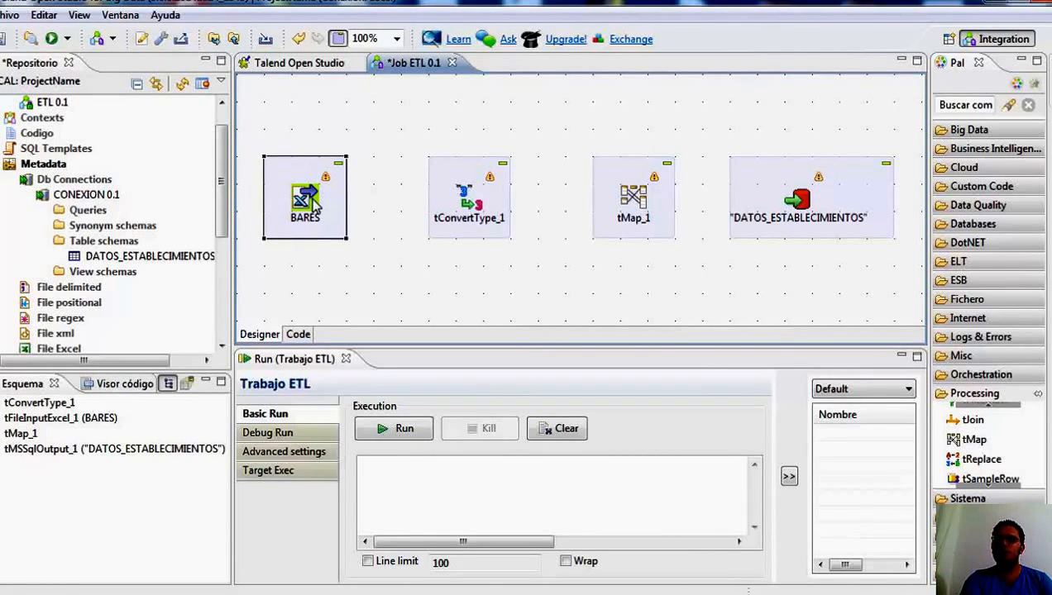
Link BARES to tConvertType_1 with a Main row connection.
right_click(314, 207)
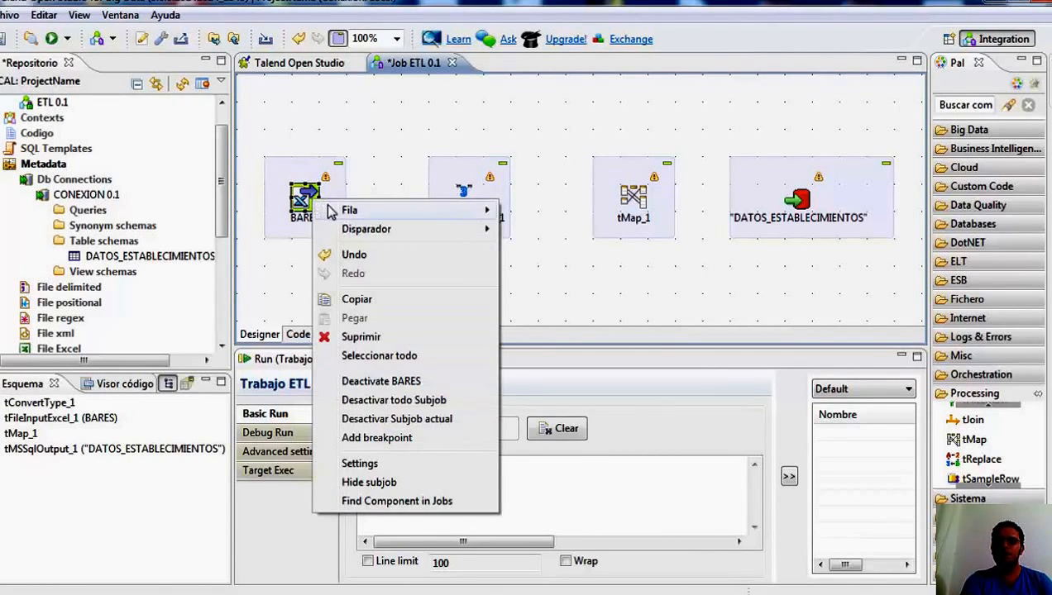
mouse_move(350, 211)
left_click(268, 211)
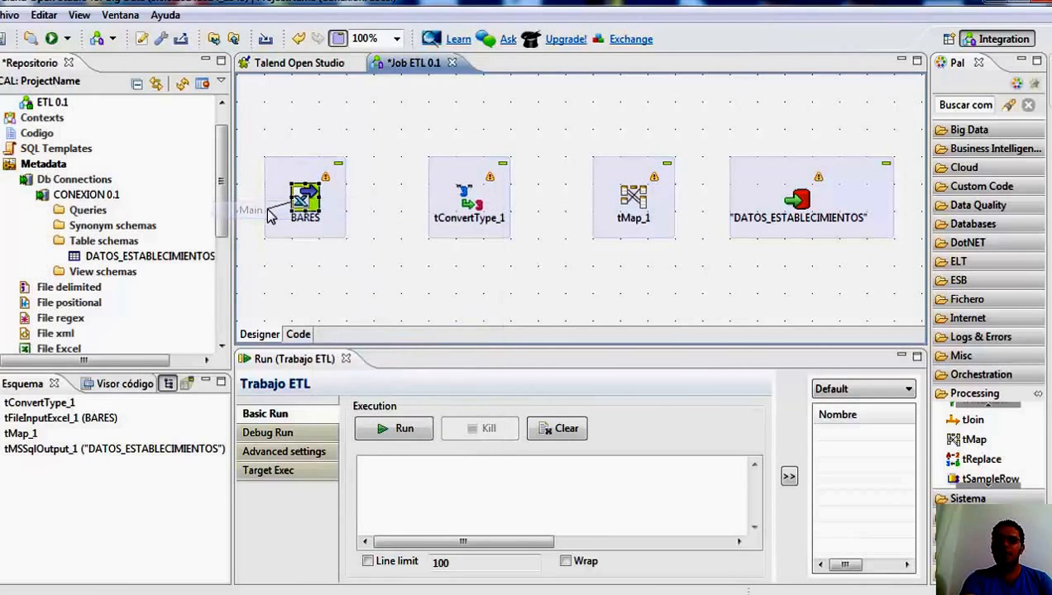
left_click(474, 202)
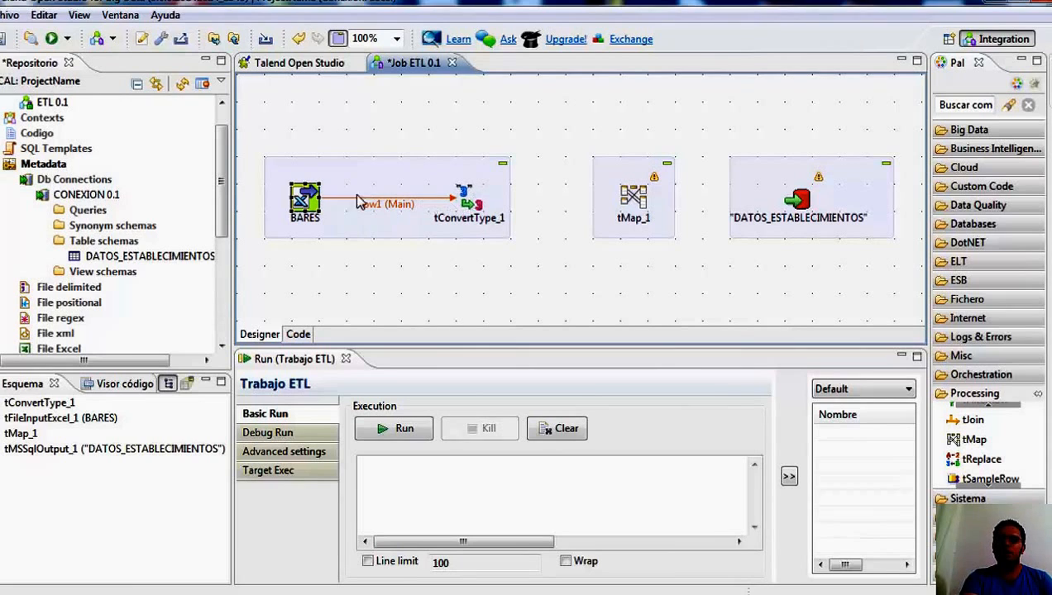
Link tConvertType_1 to tMap_1 with a Main row connection.
right_click(464, 204)
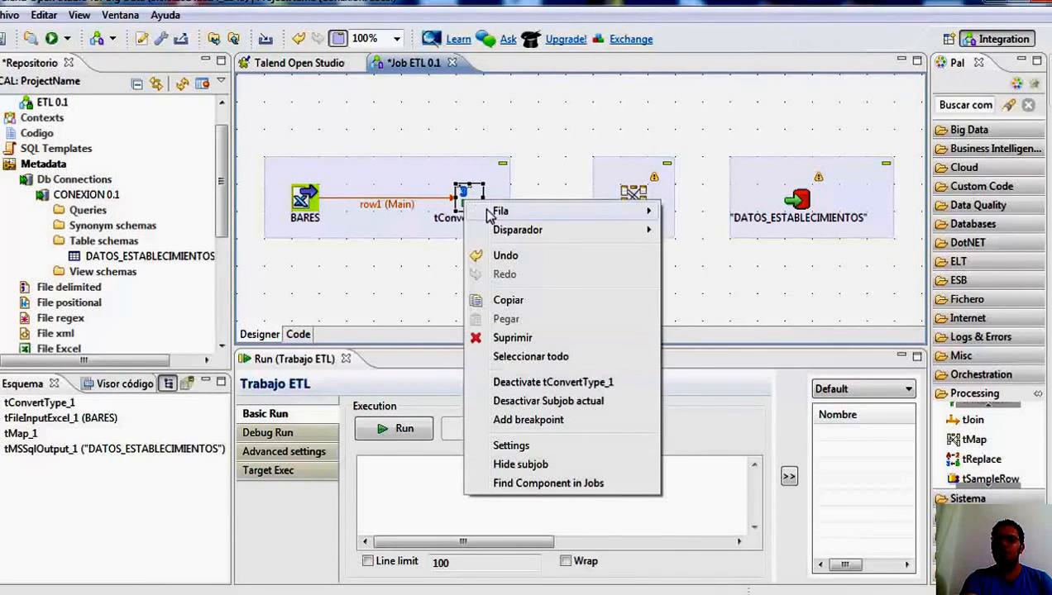
mouse_move(493, 213)
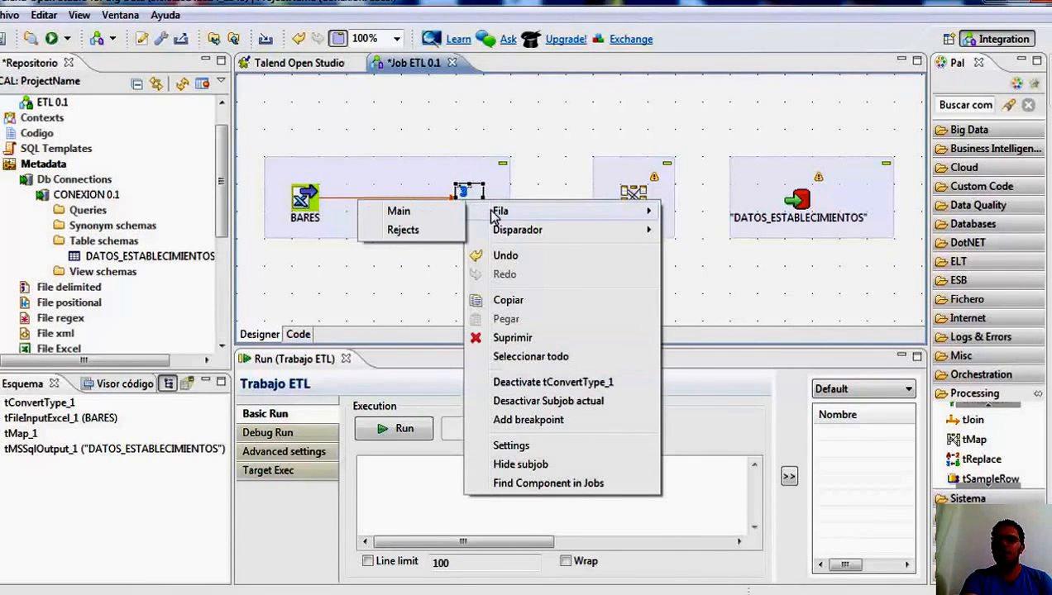
left_click(415, 214)
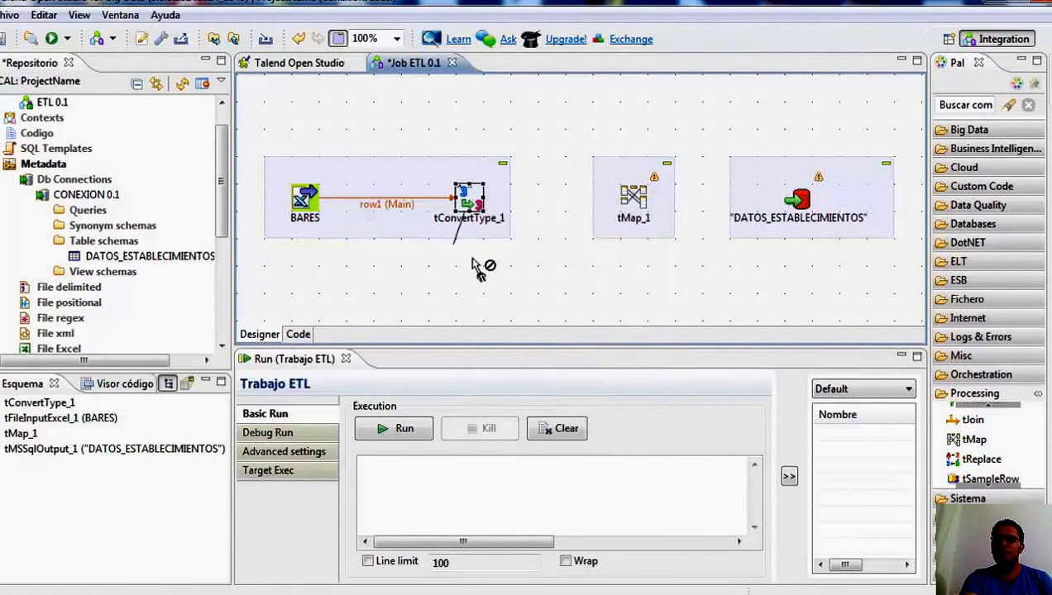
left_click(635, 203)
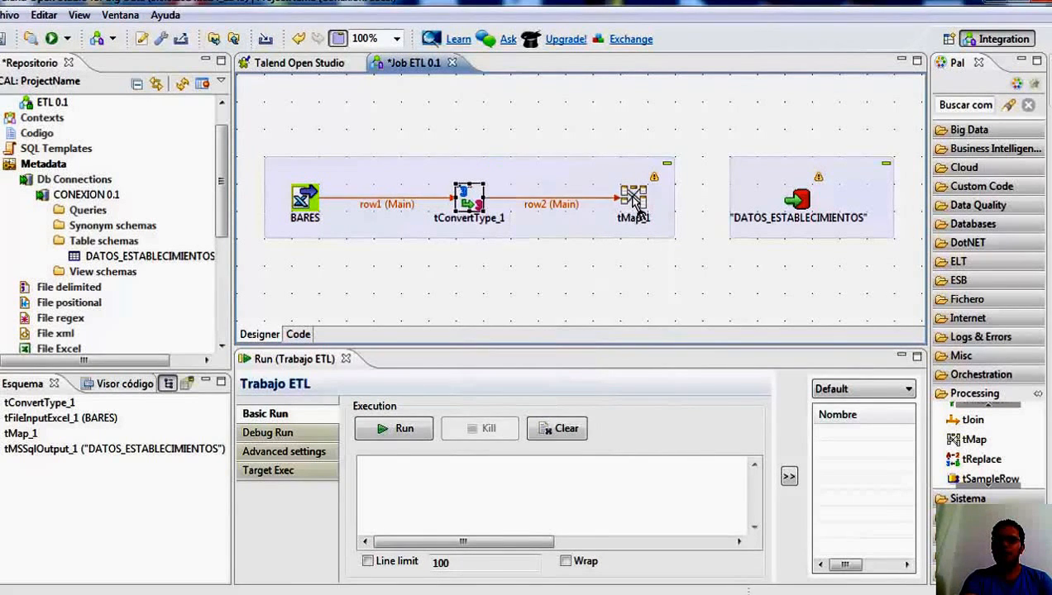
Link tMap_1 to DATOS_ESTABLECIMIENTOS with a new Main output named RESULTADO, and accept getting the target component's schema.
right_click(635, 202)
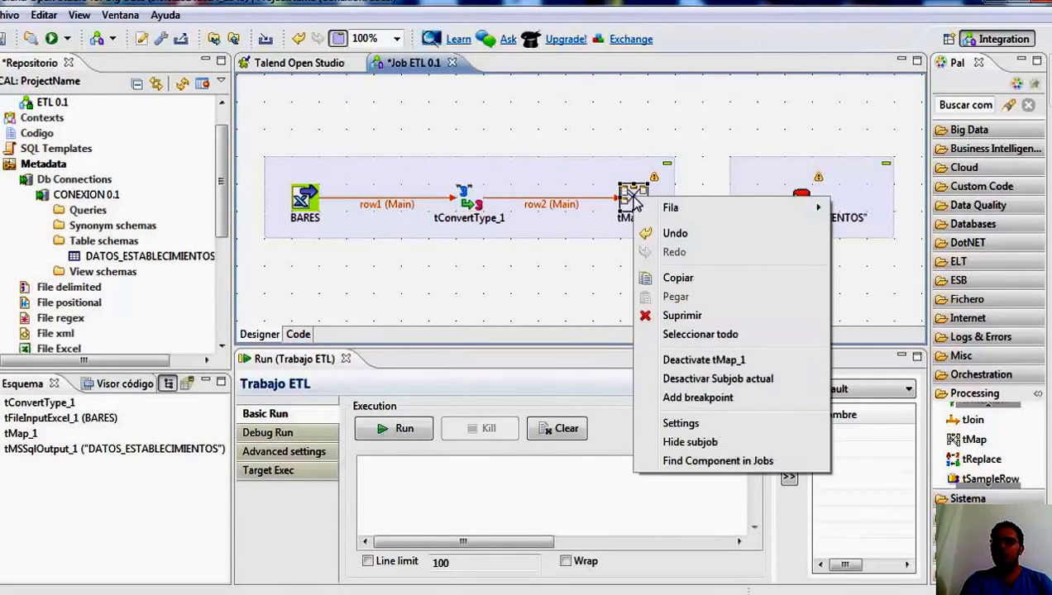
mouse_move(677, 209)
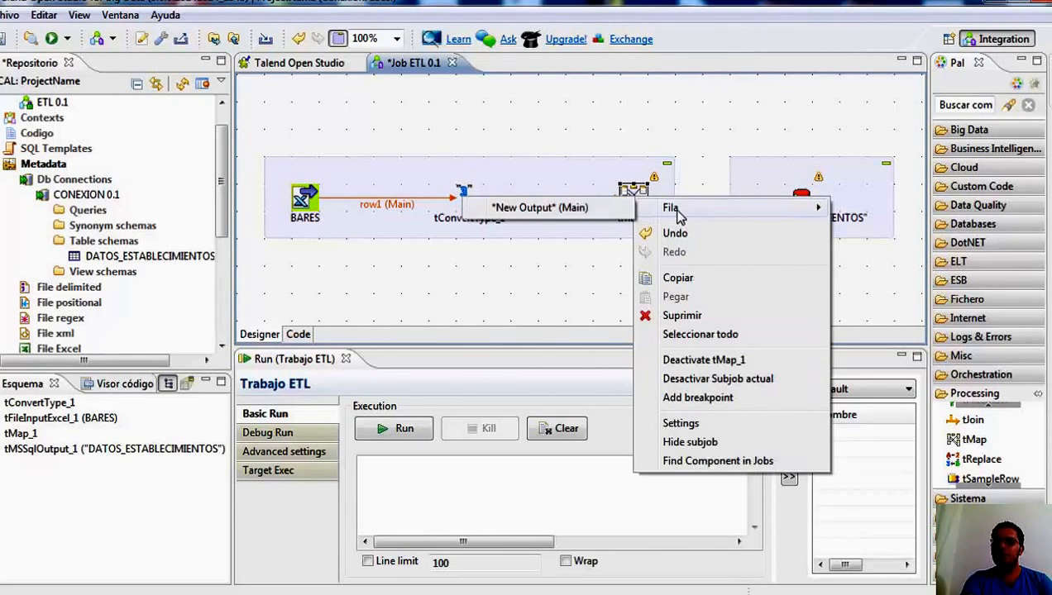
left_click(613, 212)
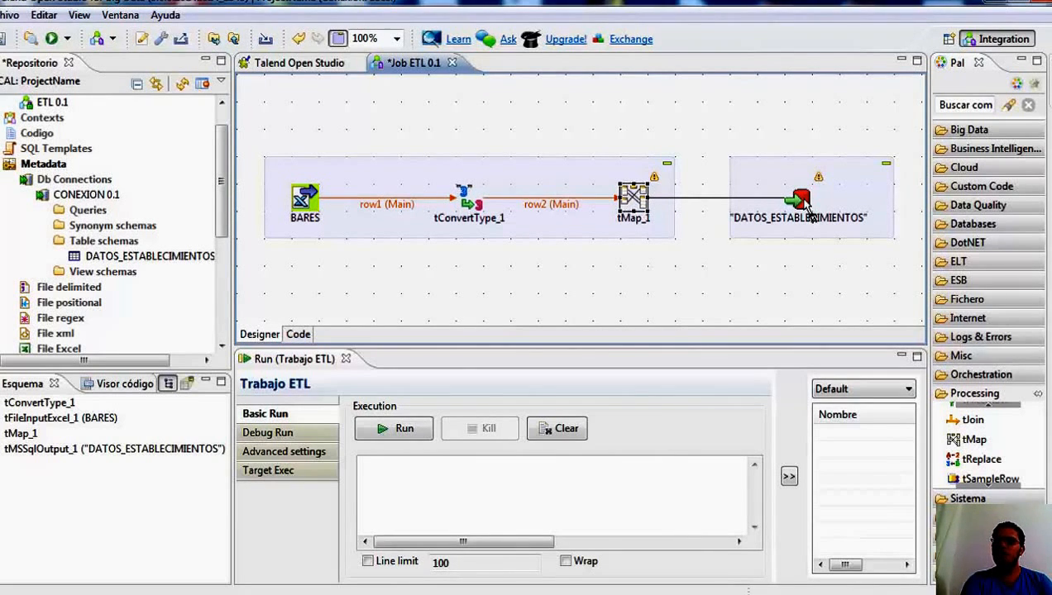
left_click(808, 213)
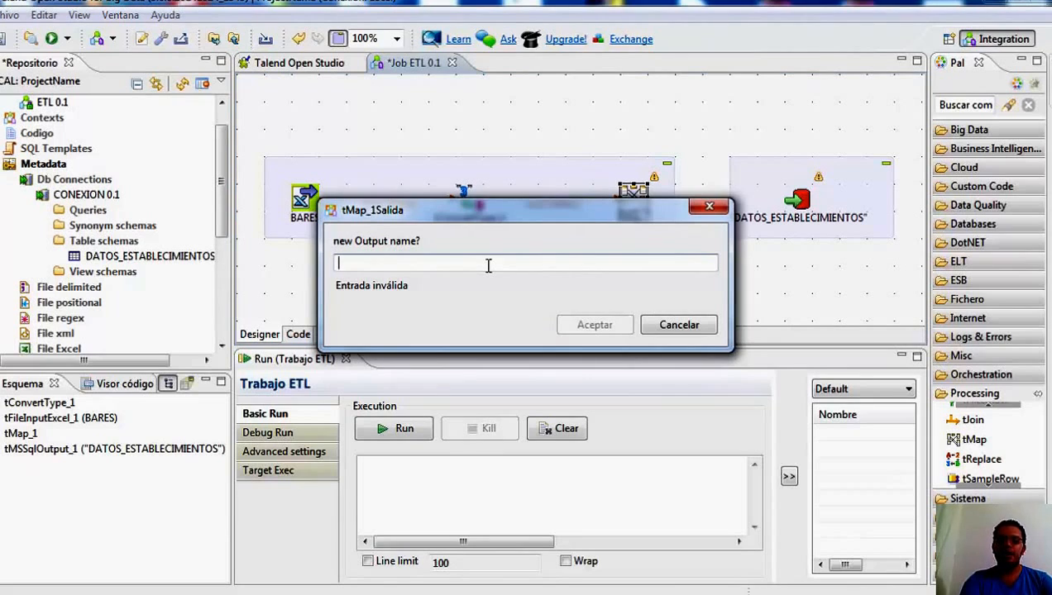
type("RESULTADO")
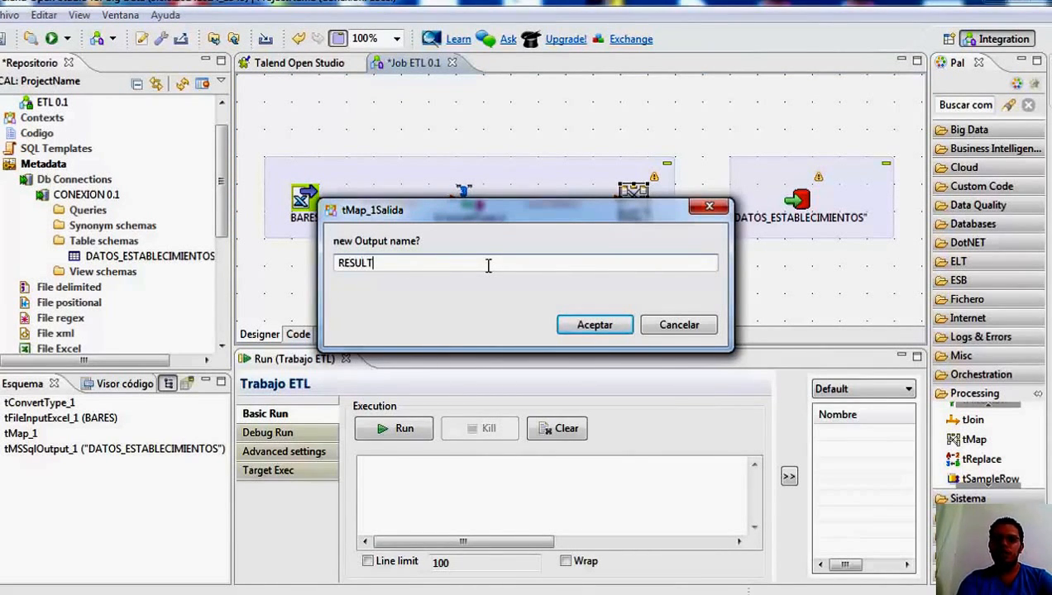
left_click(611, 328)
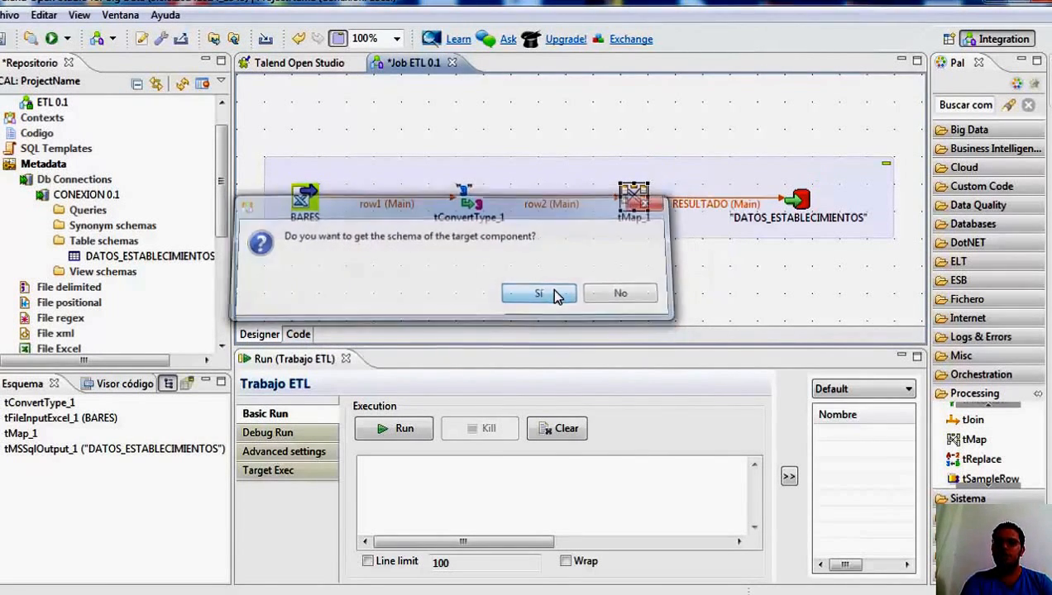
left_click(547, 294)
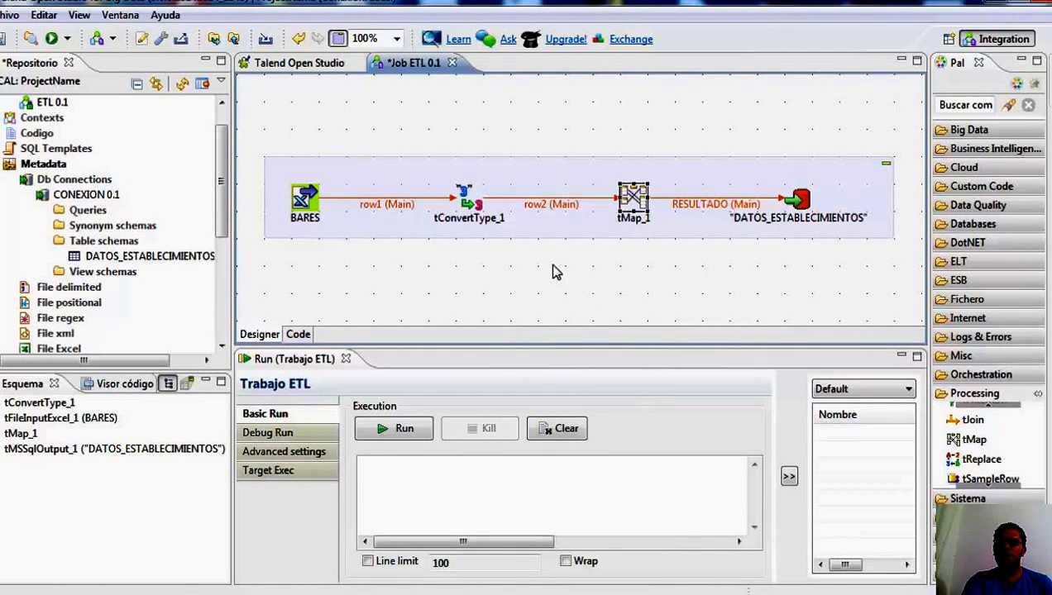
Set tConvertType_1's input schema to the repository's BARES Excel metadata and sync its columns.
left_click(476, 205)
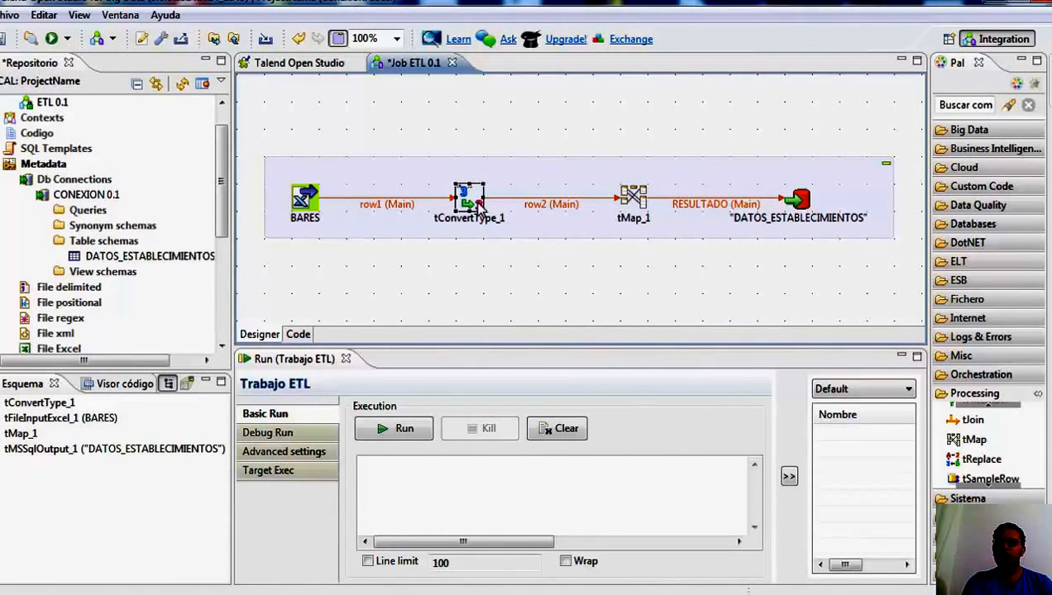
double_click(476, 206)
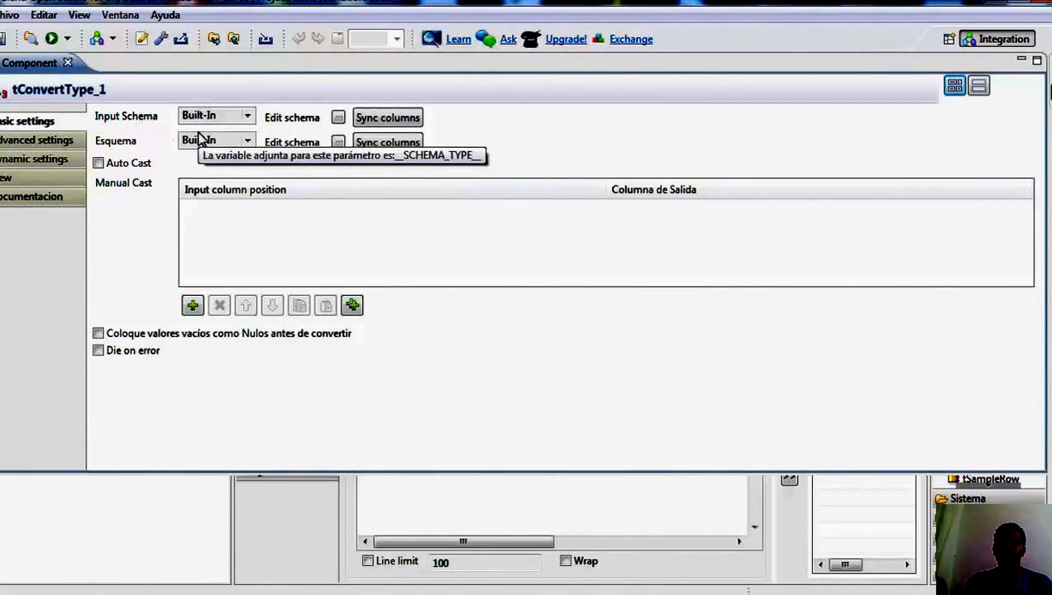
left_click(251, 119)
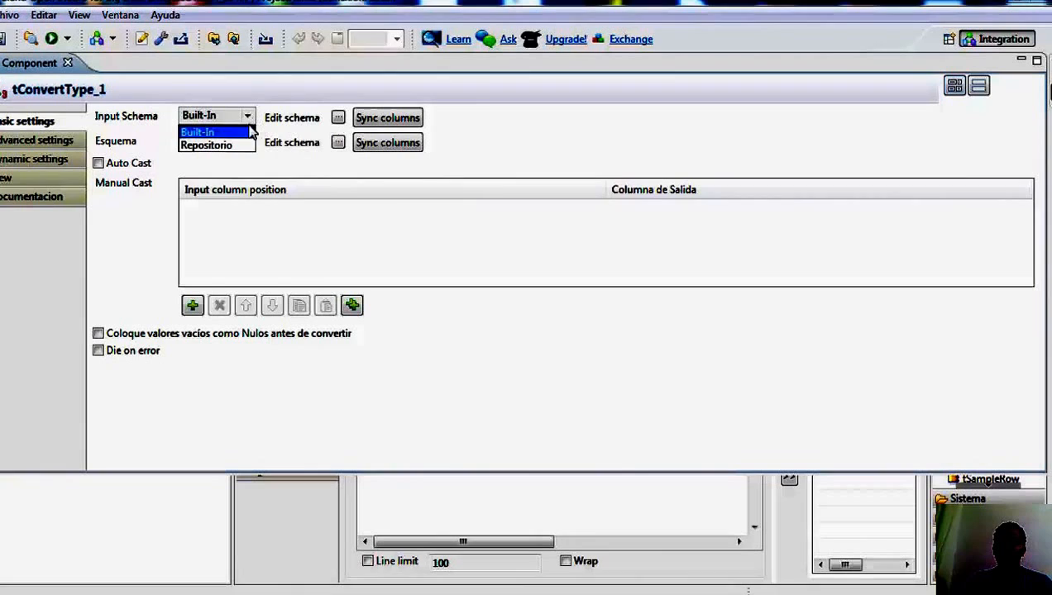
left_click(217, 146)
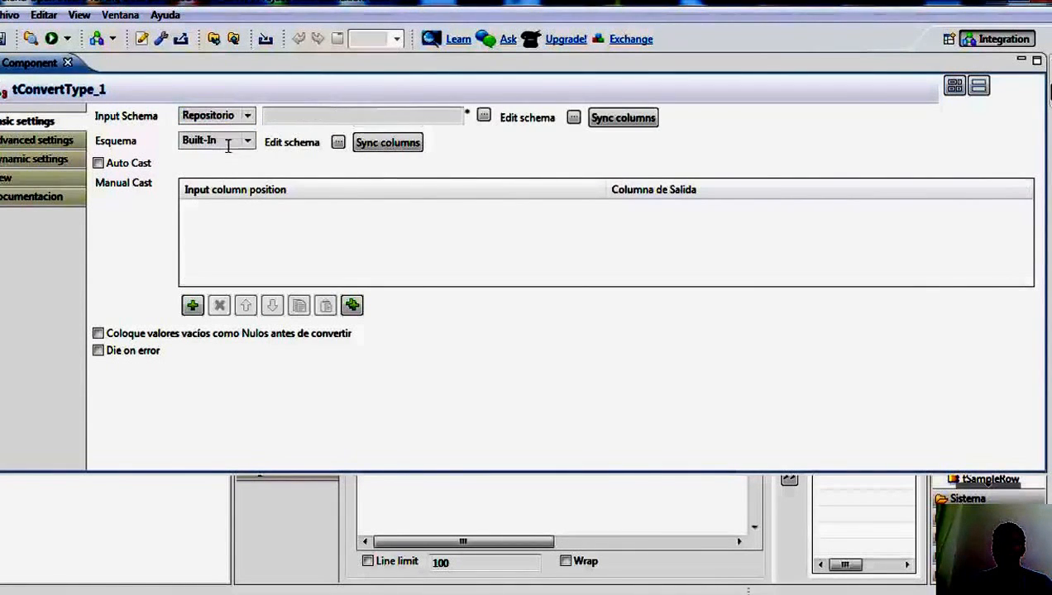
left_click(459, 117)
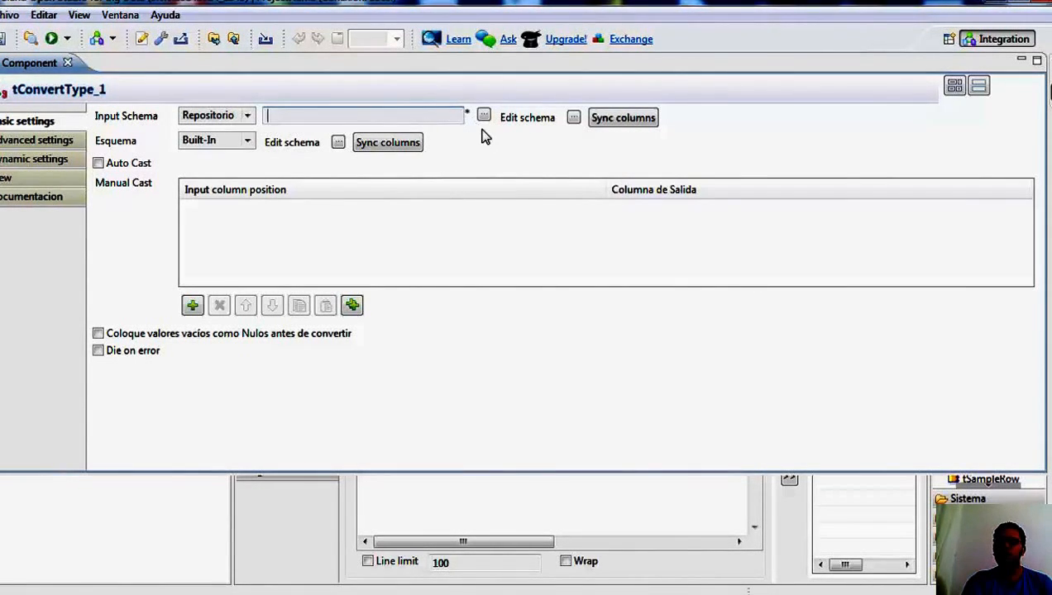
left_click(484, 115)
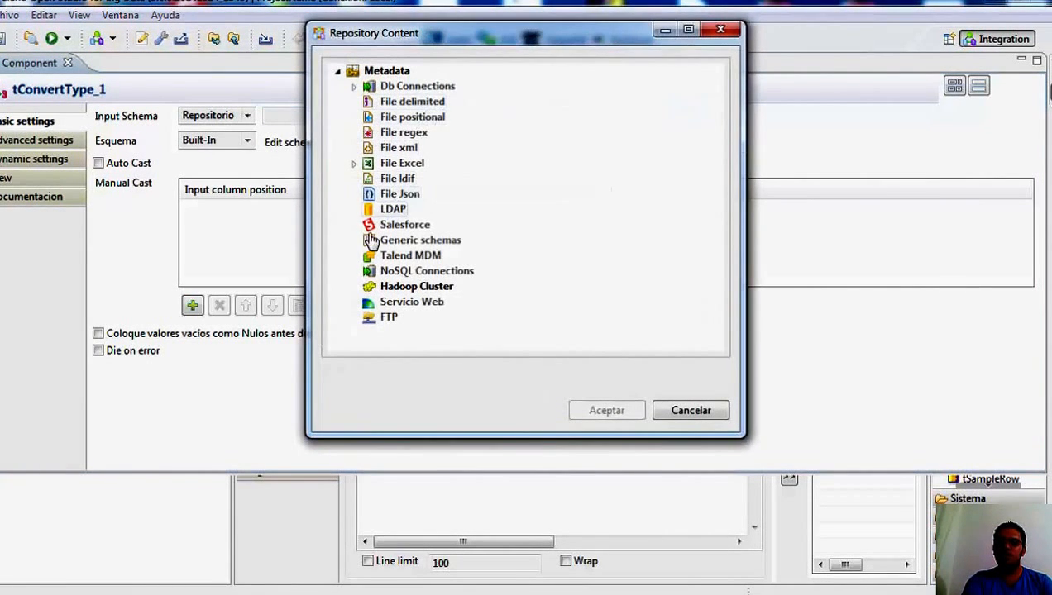
left_click(354, 163)
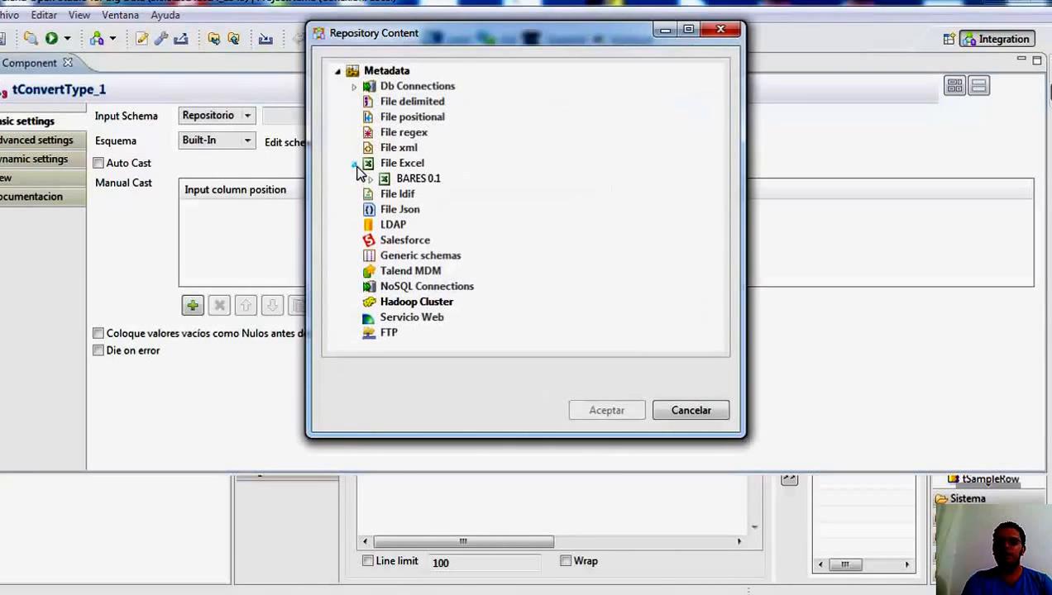
left_click(372, 179)
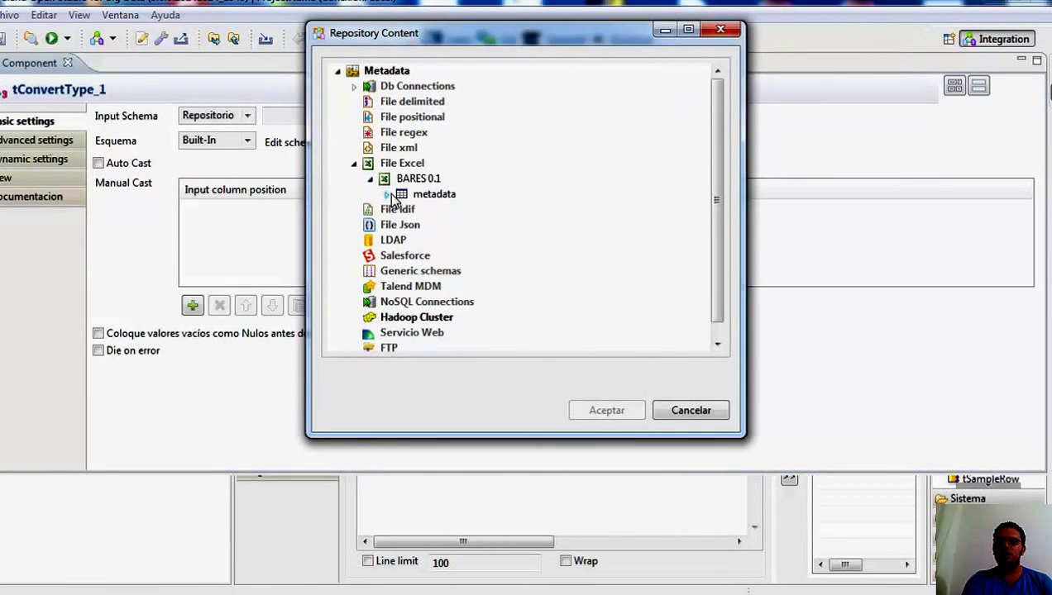
left_click(430, 193)
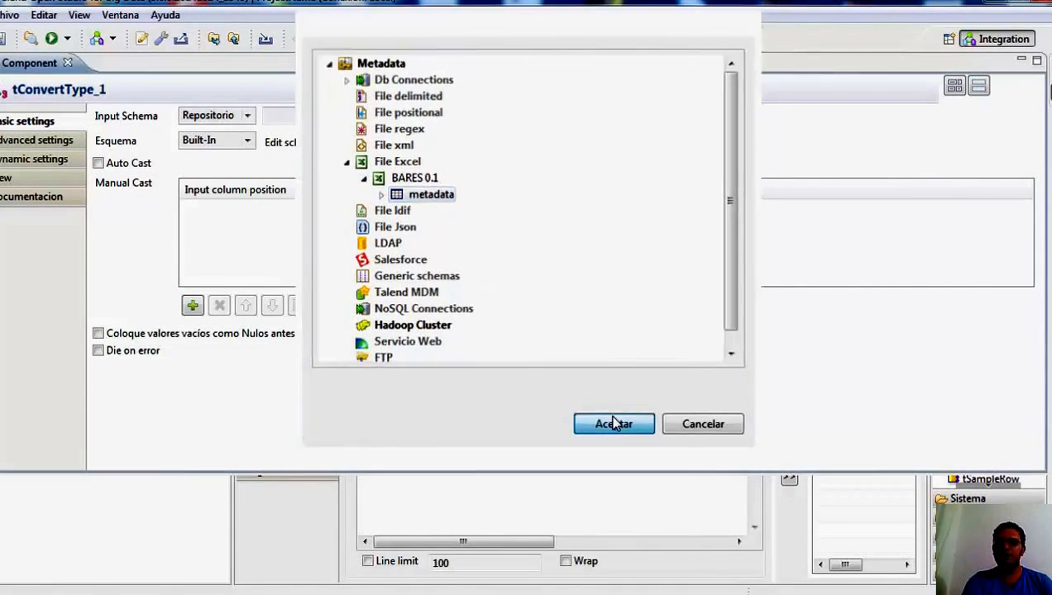
left_click(612, 413)
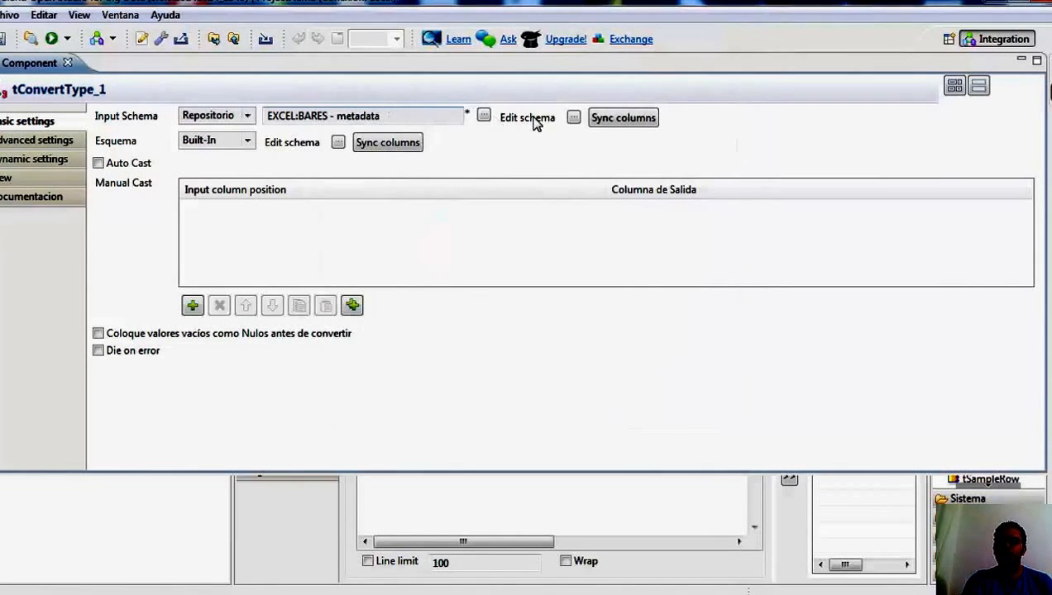
left_click(626, 119)
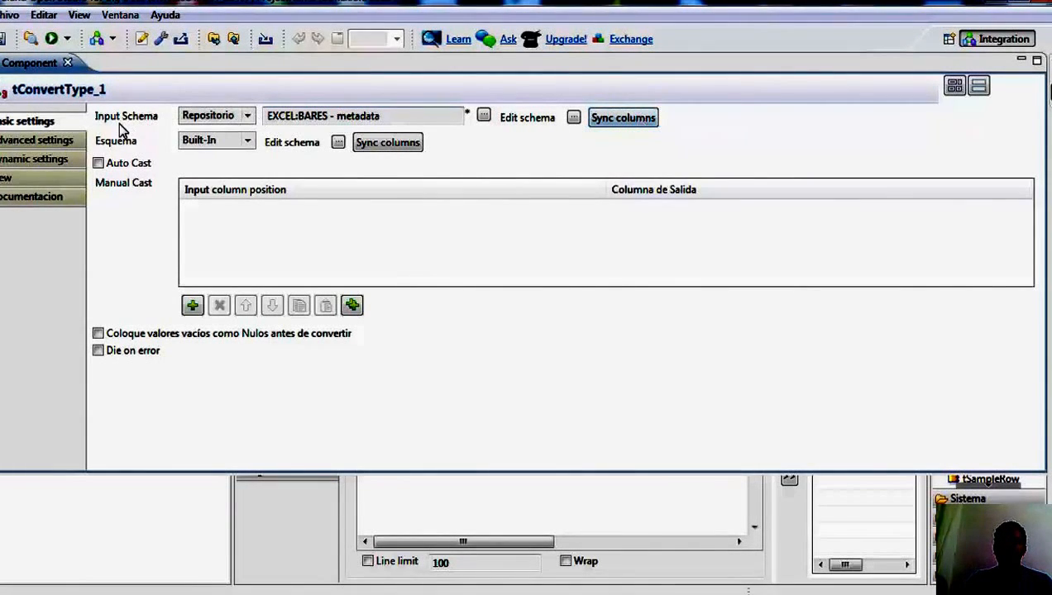
Set tConvertType_1's output schema (Esquema) to the repository's DATOS_ESTABLECIMIENTOS table schema under CONEXION.
left_click(248, 145)
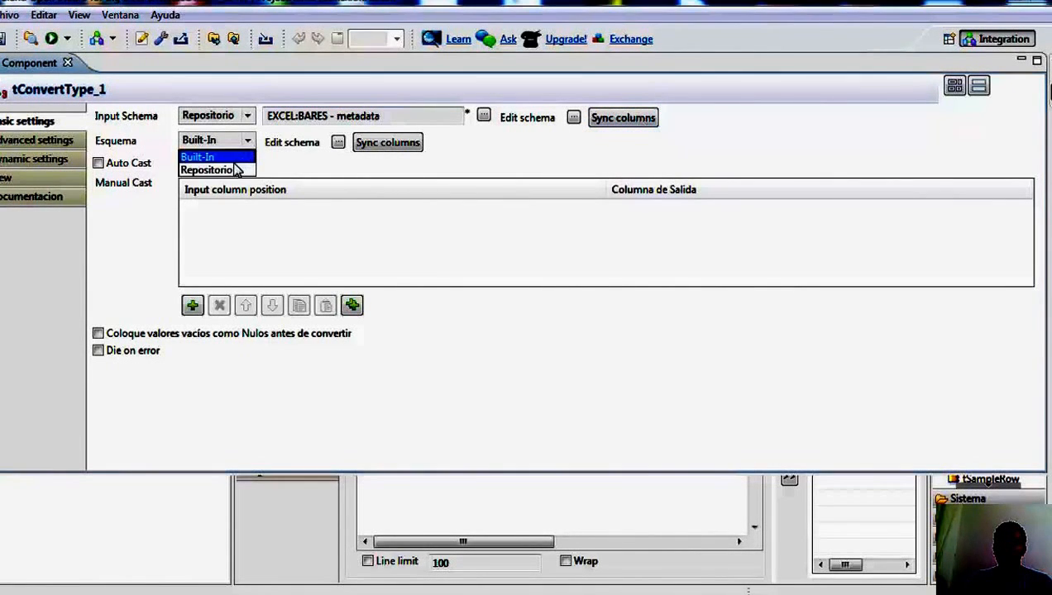
left_click(228, 174)
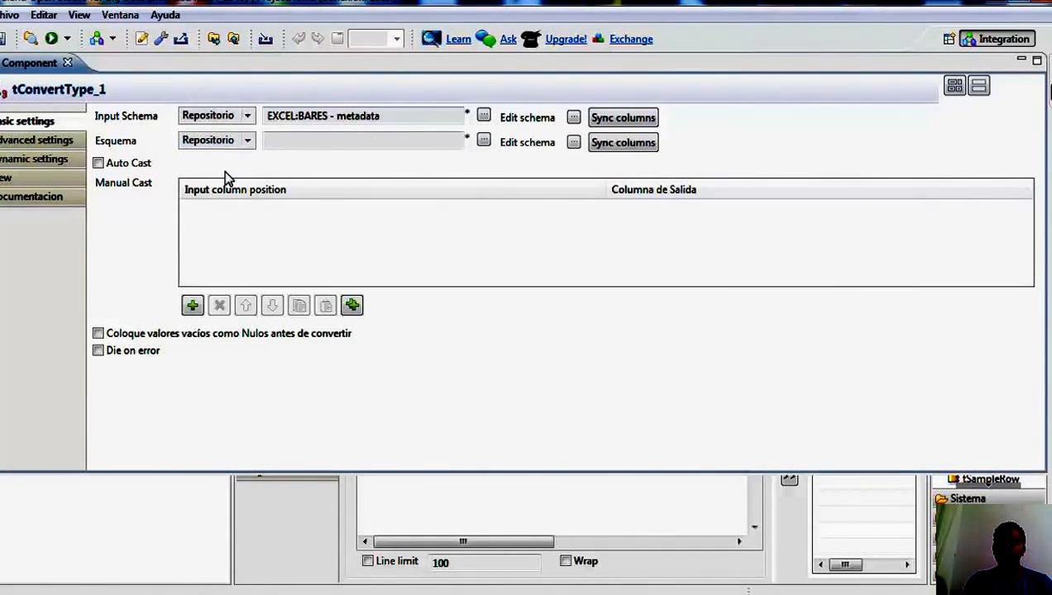
left_click(484, 141)
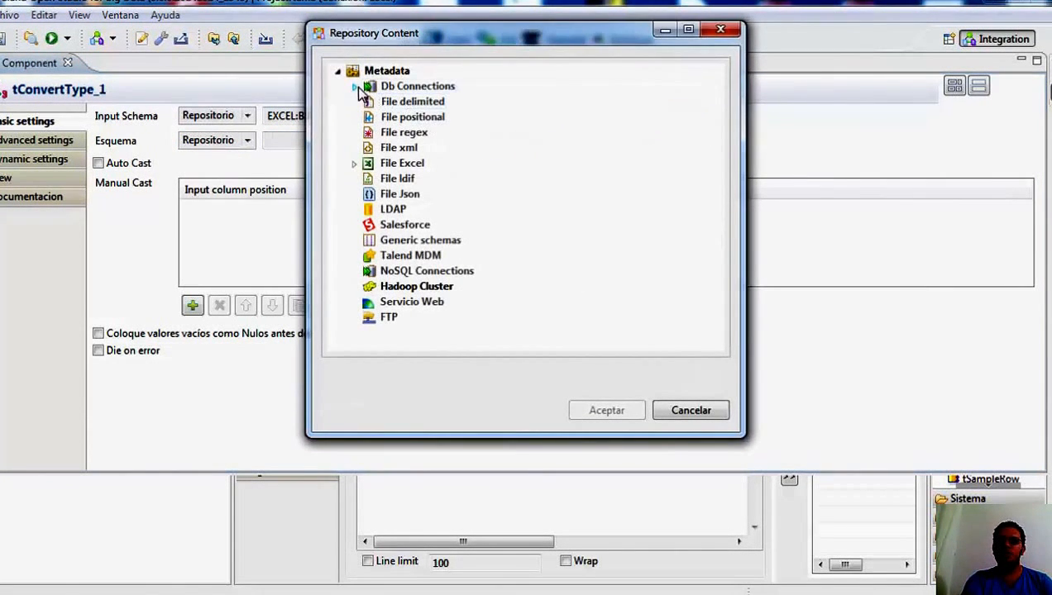
left_click(355, 87)
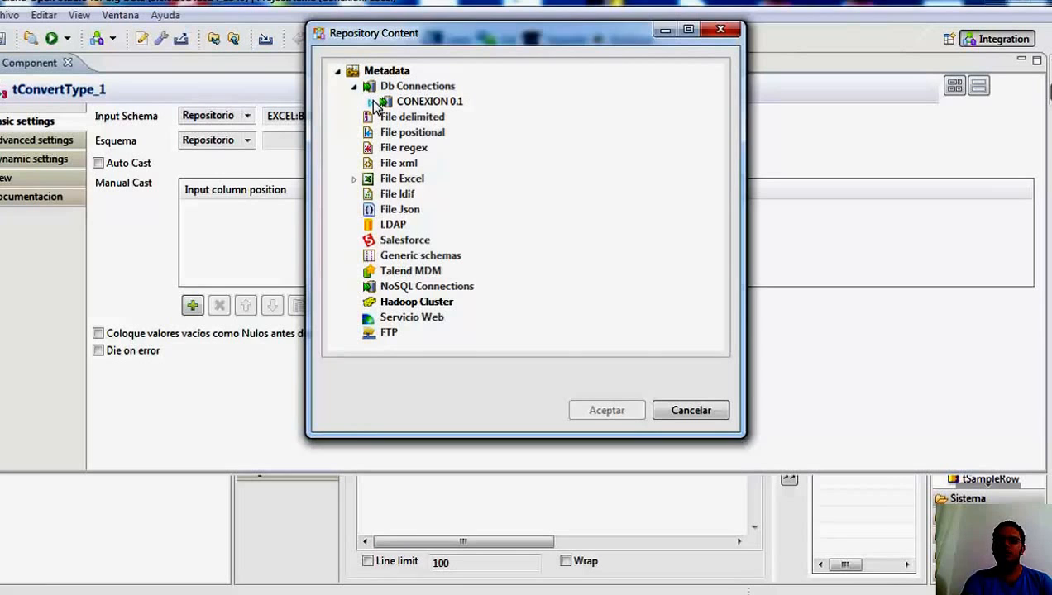
left_click(371, 102)
left_click(387, 150)
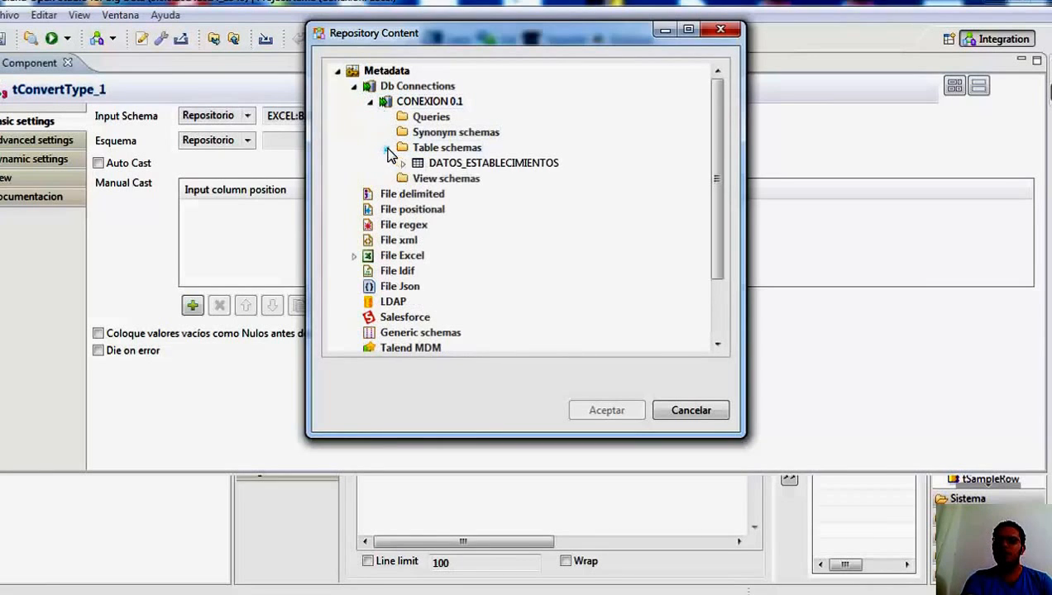
left_click(463, 163)
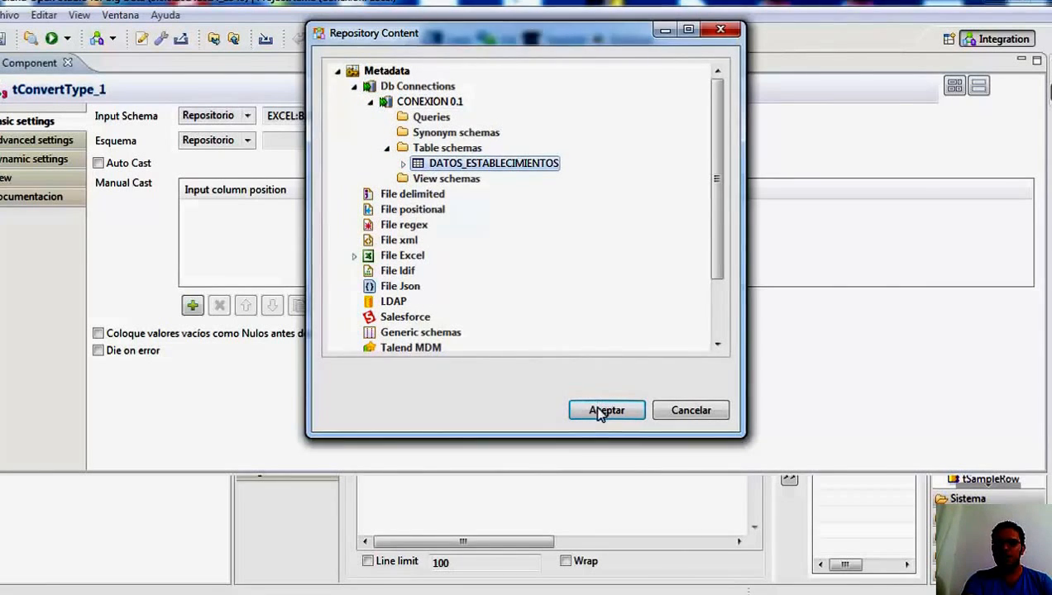
left_click(601, 411)
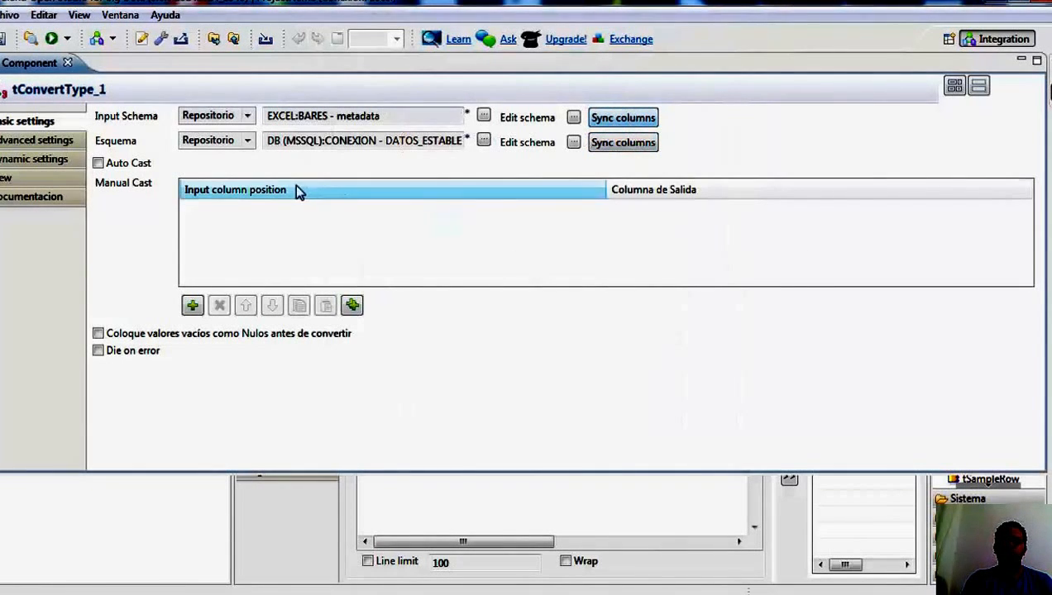
Enable Auto Cast and setting empty values to null before converting for tConvertType_1, and put its settings away.
left_click(99, 164)
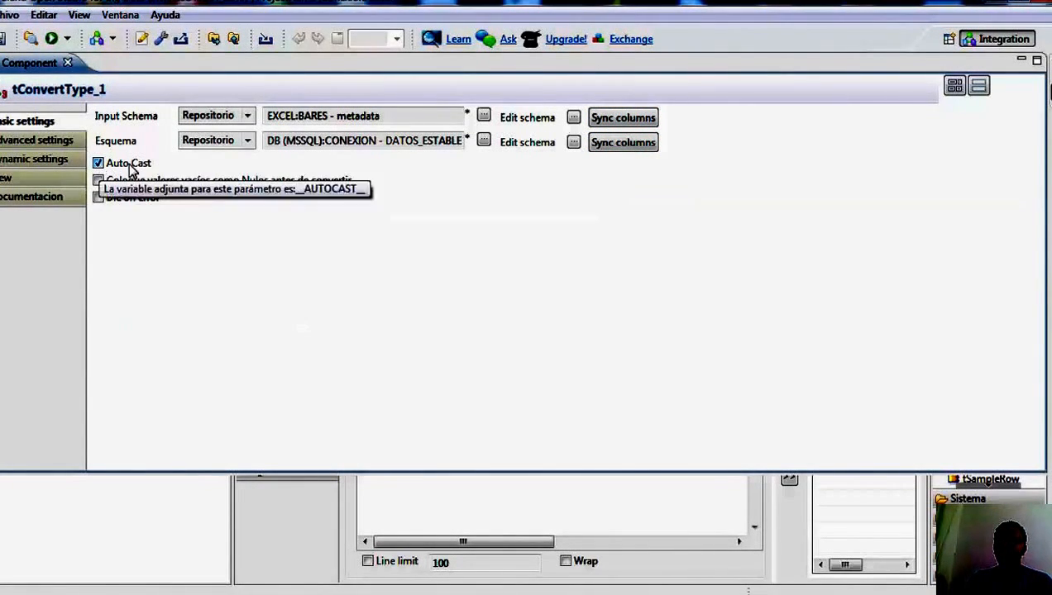
left_click(98, 181)
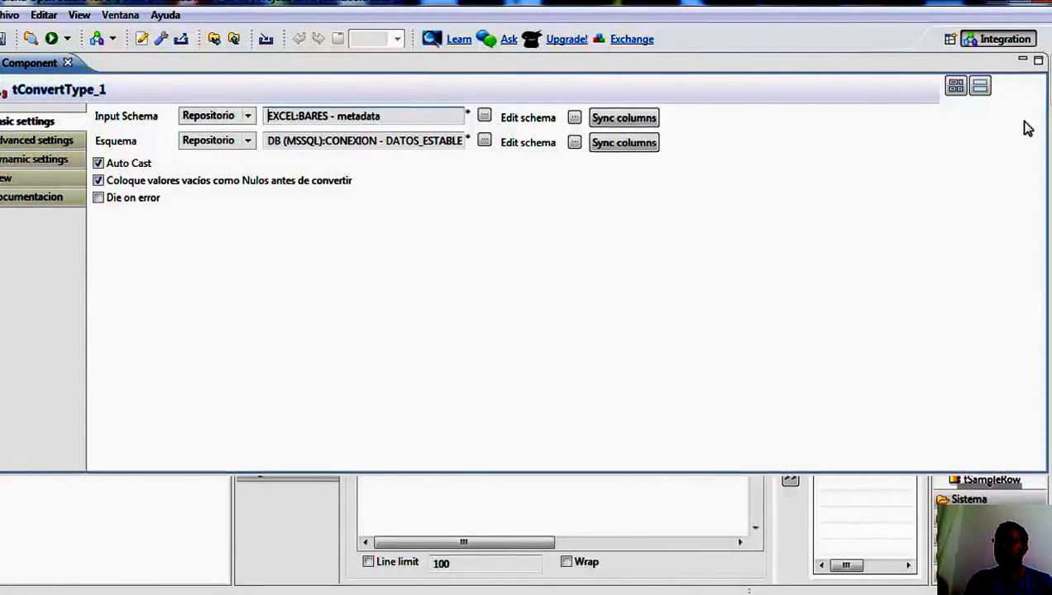
left_click(1021, 60)
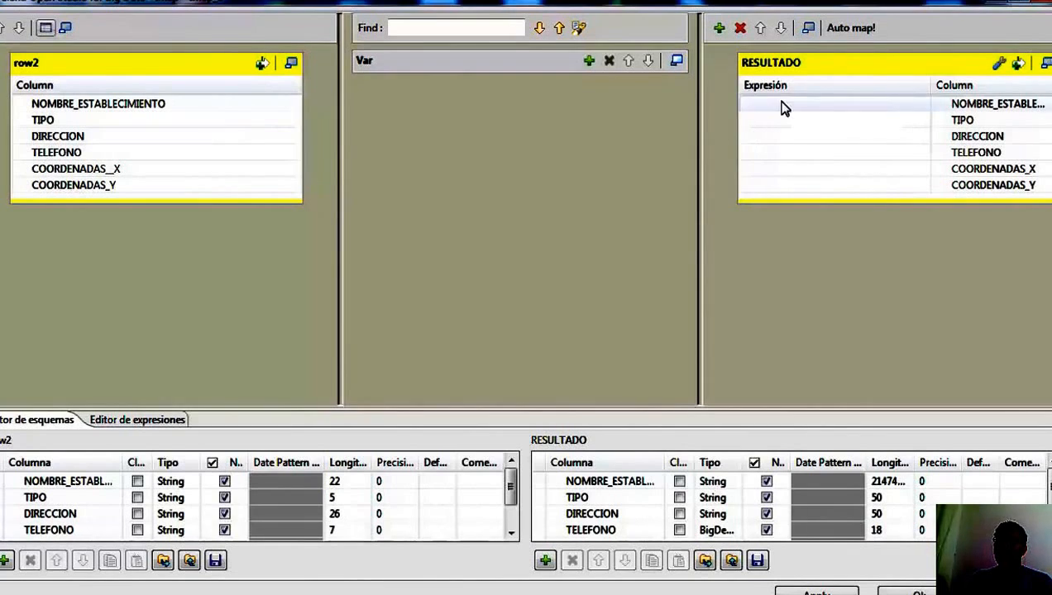
left_click(850, 33)
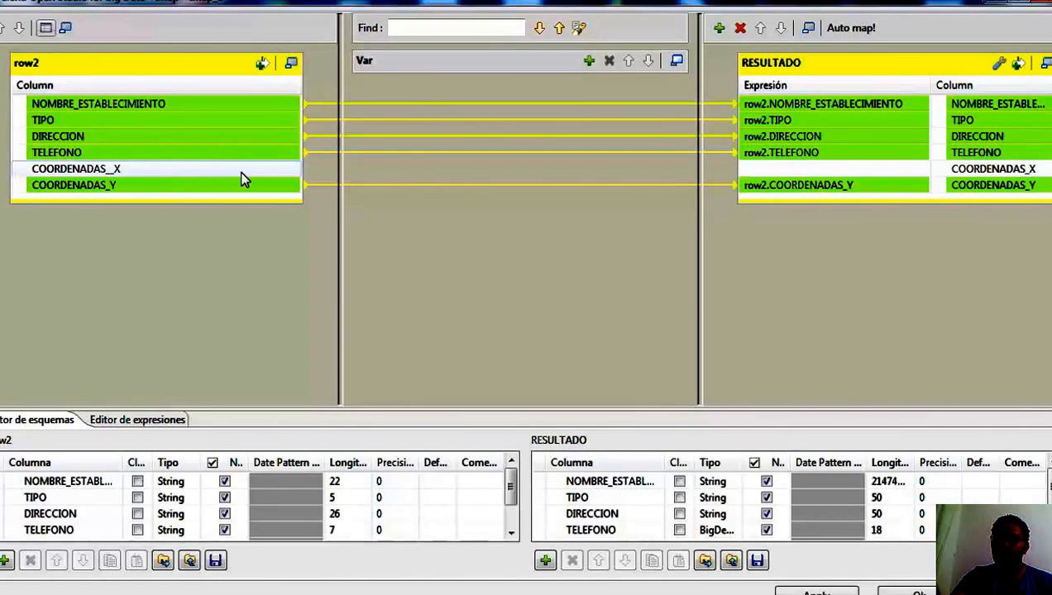
left_click(141, 185)
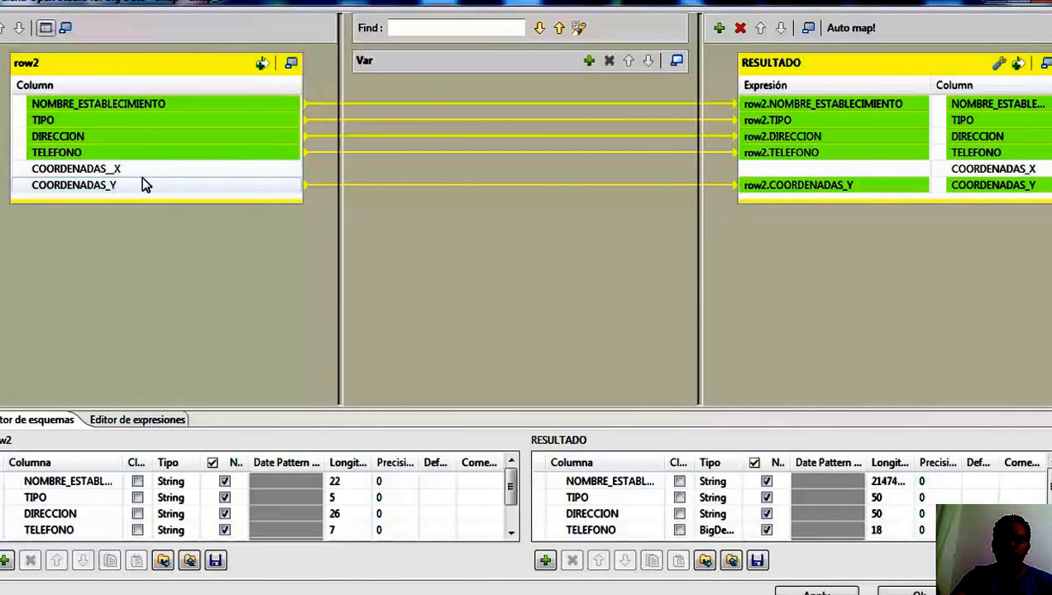
left_click(995, 175)
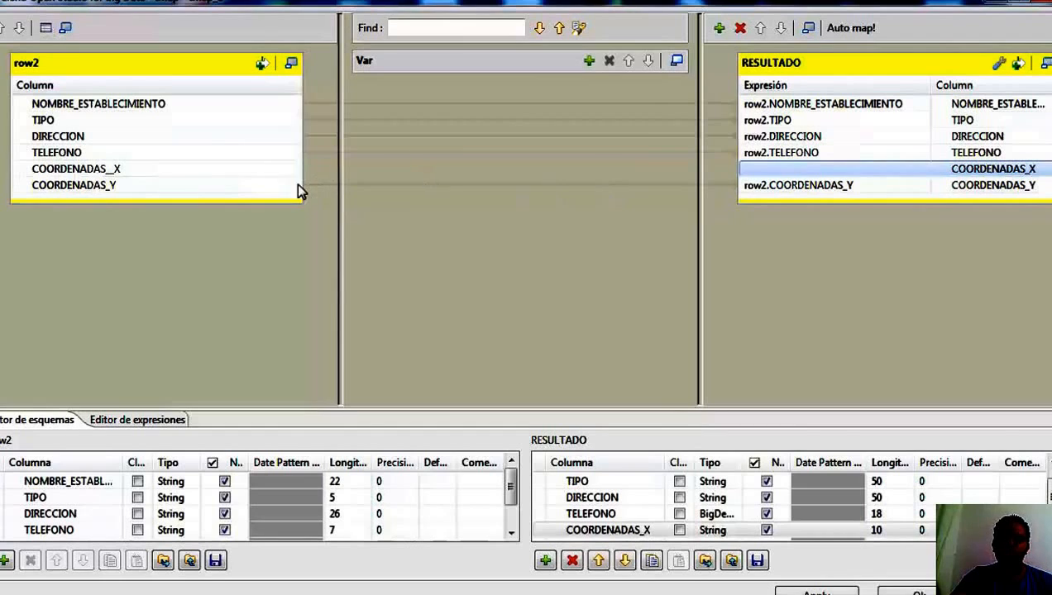
left_click(267, 170)
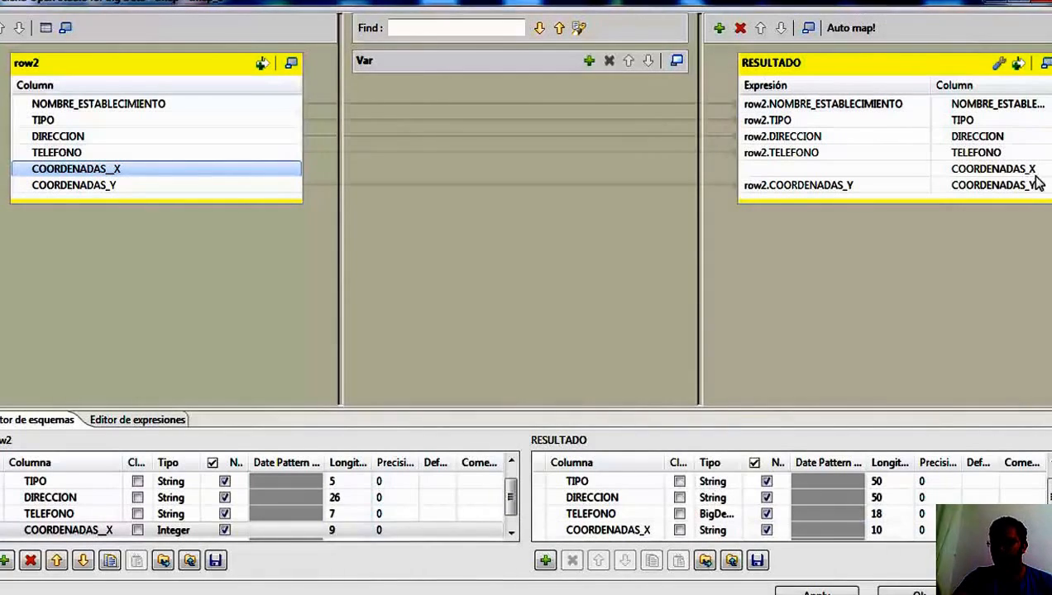
left_click(1022, 593)
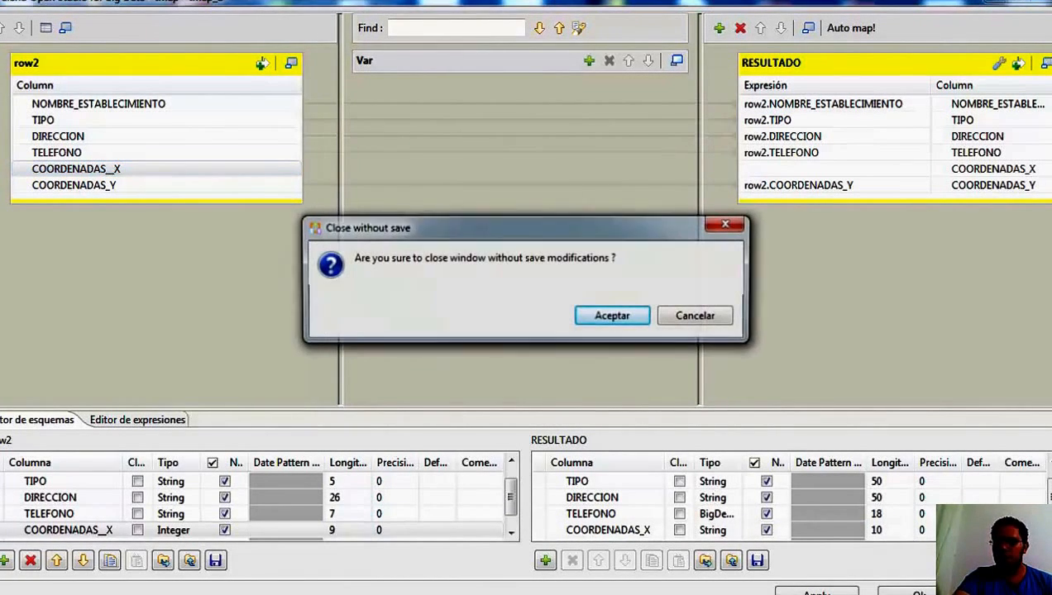
left_click(697, 322)
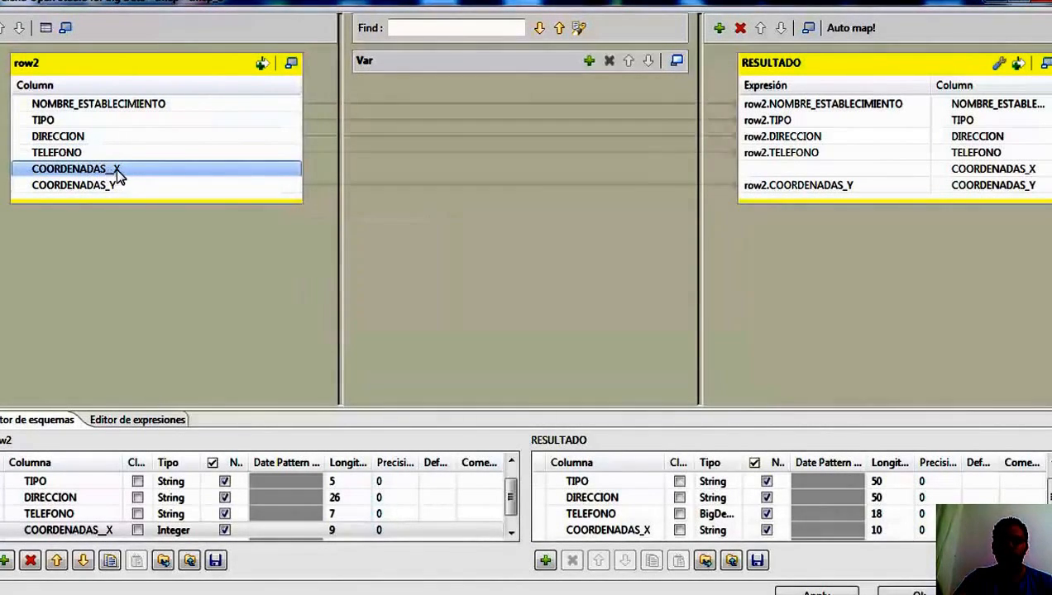
left_click(1022, 592)
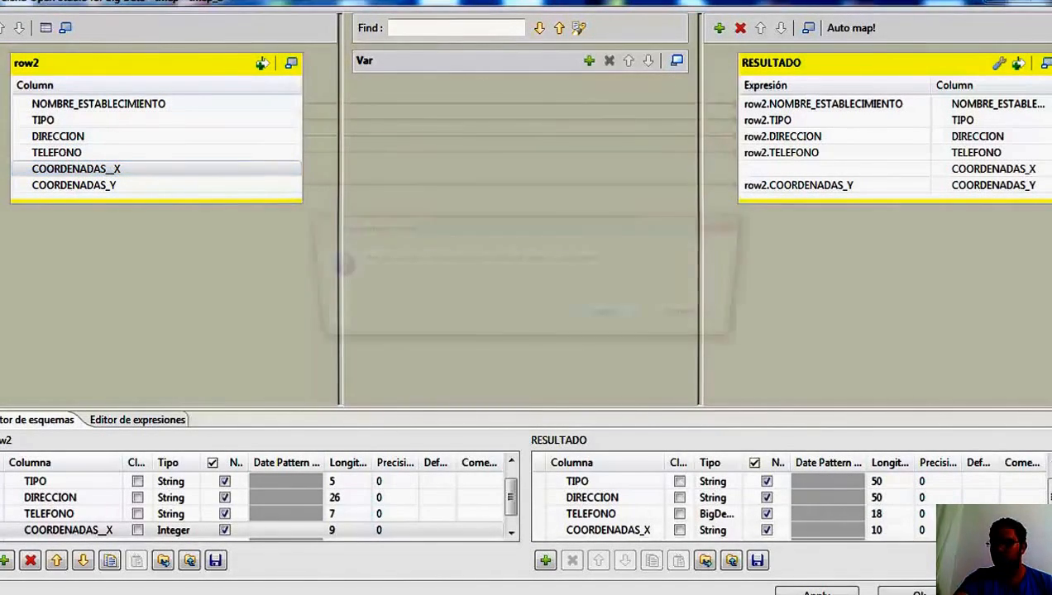
left_click(626, 317)
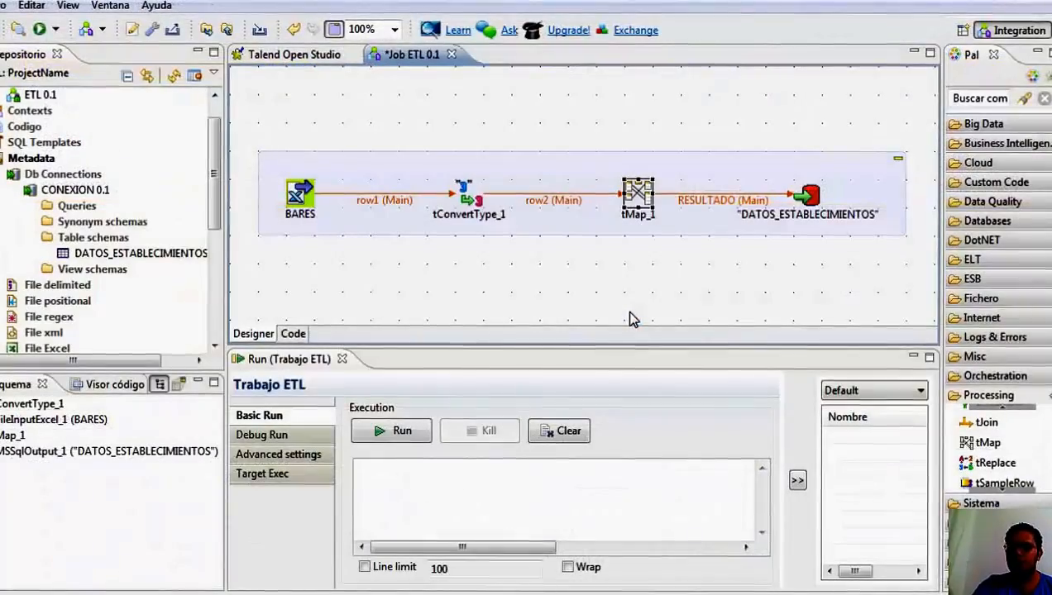
Edit the BARES Excel metadata schema in the repository and rename the COORDENADAS__X column to COORDENADAS_X.
left_click_drag(216, 219, 215, 261)
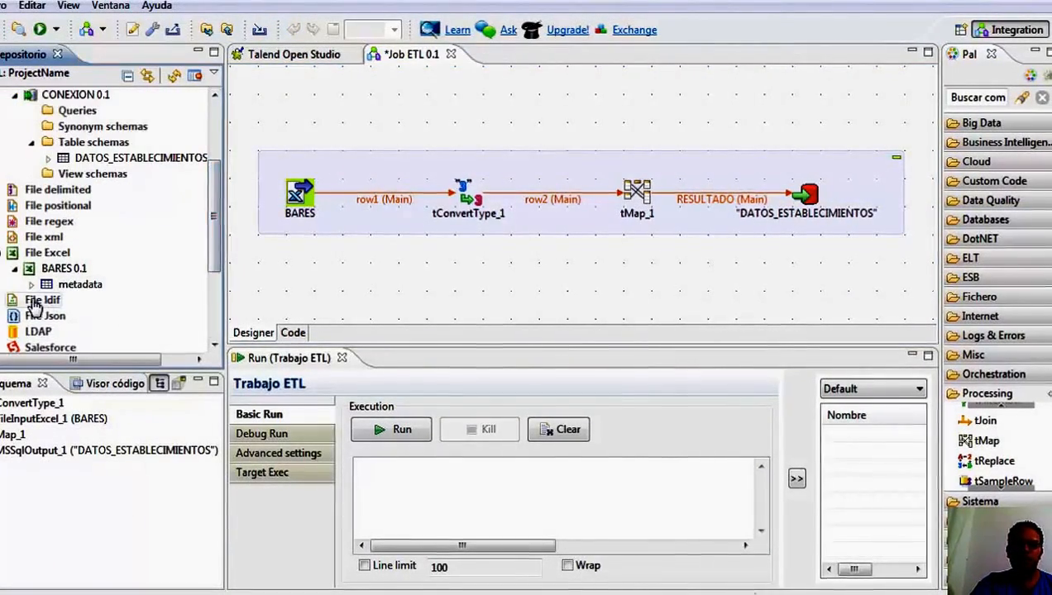
left_click(32, 283)
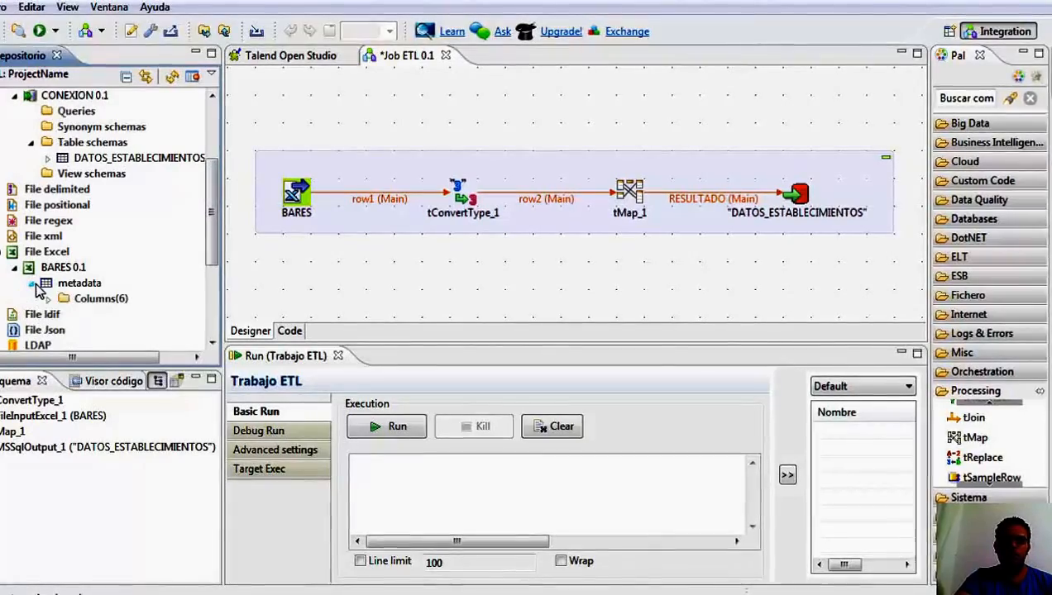
left_click(58, 299)
left_click(48, 299)
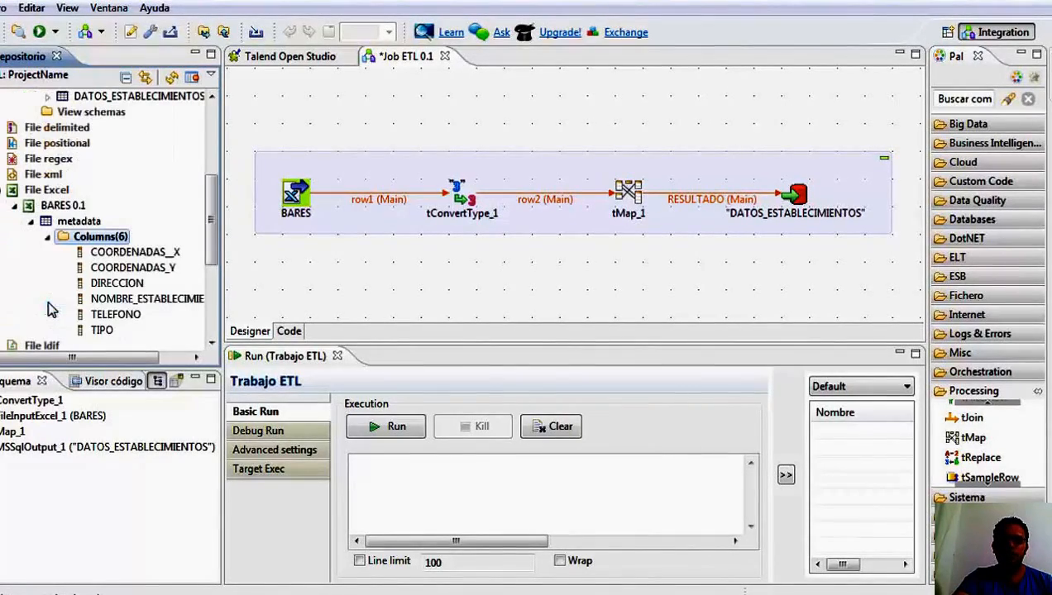
left_click(153, 259)
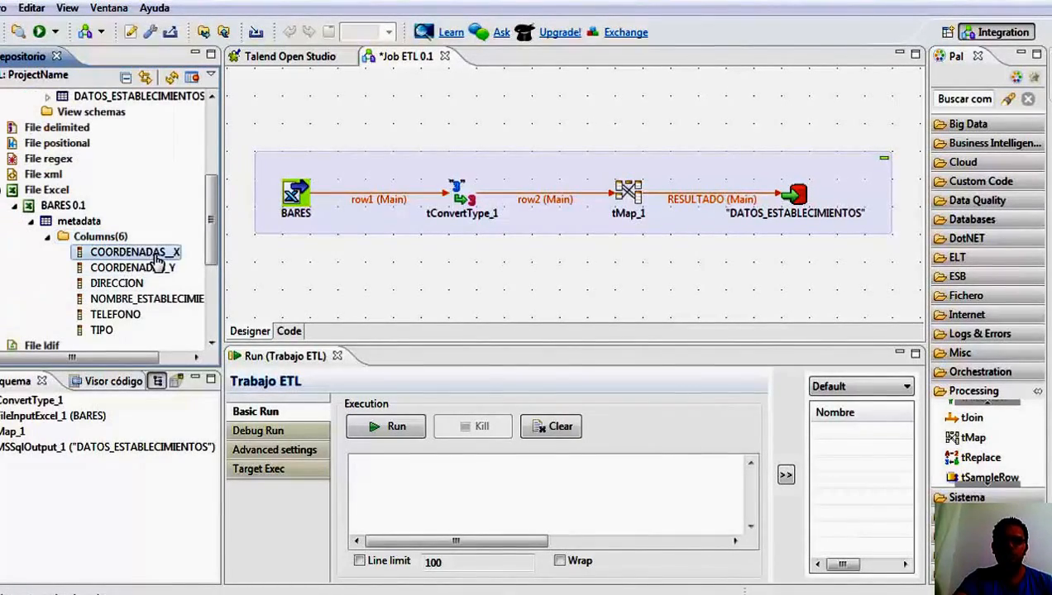
right_click(155, 258)
left_click(212, 266)
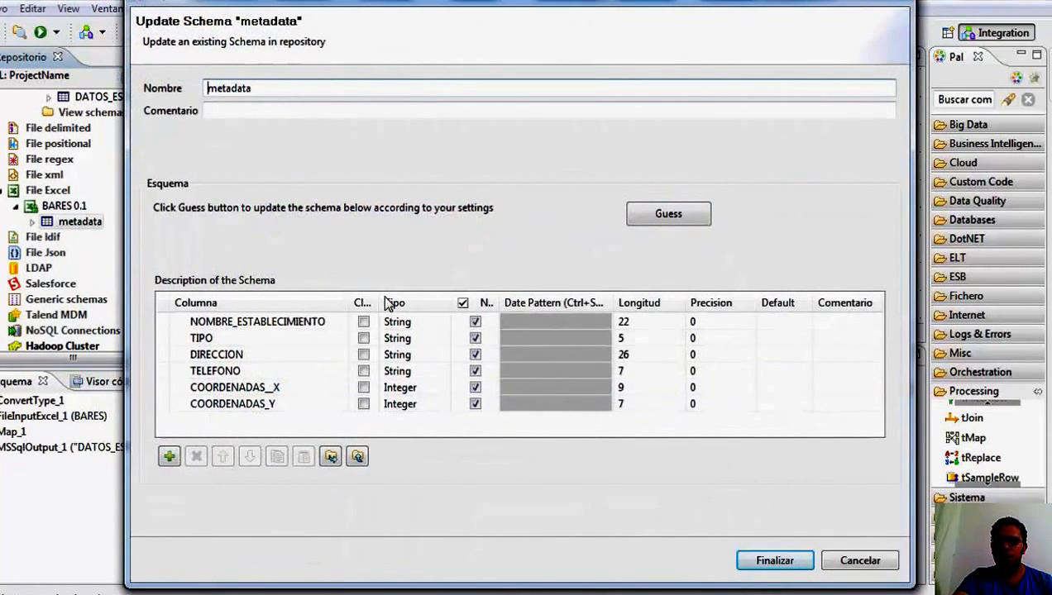
left_click(276, 388)
left_click(271, 388)
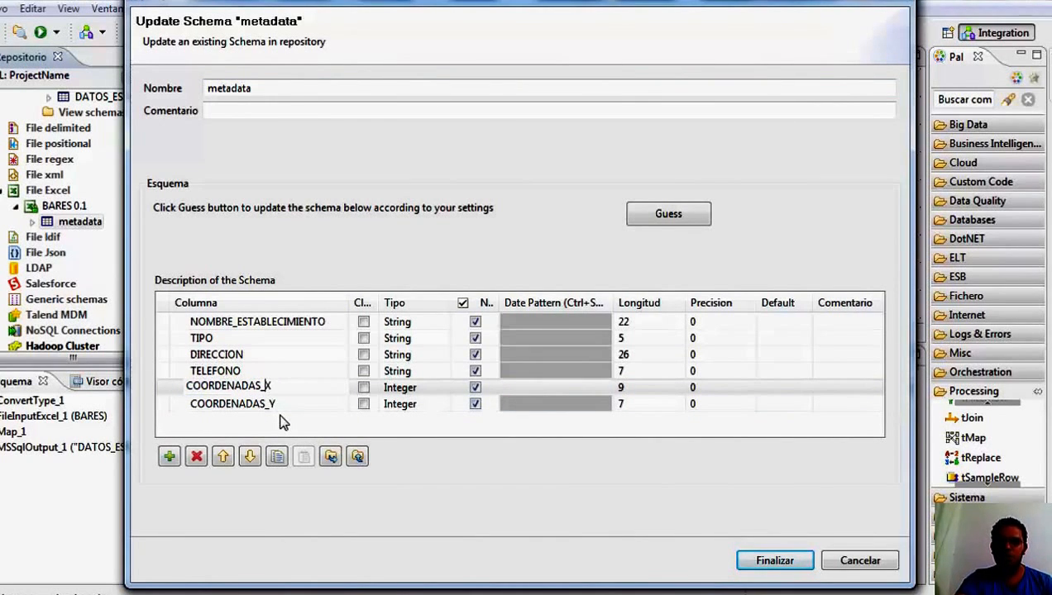
Finish the schema update, propagate it to all jobs with the new column set as used, and accept the updates for BARES and tConvertType_1.
left_click(765, 563)
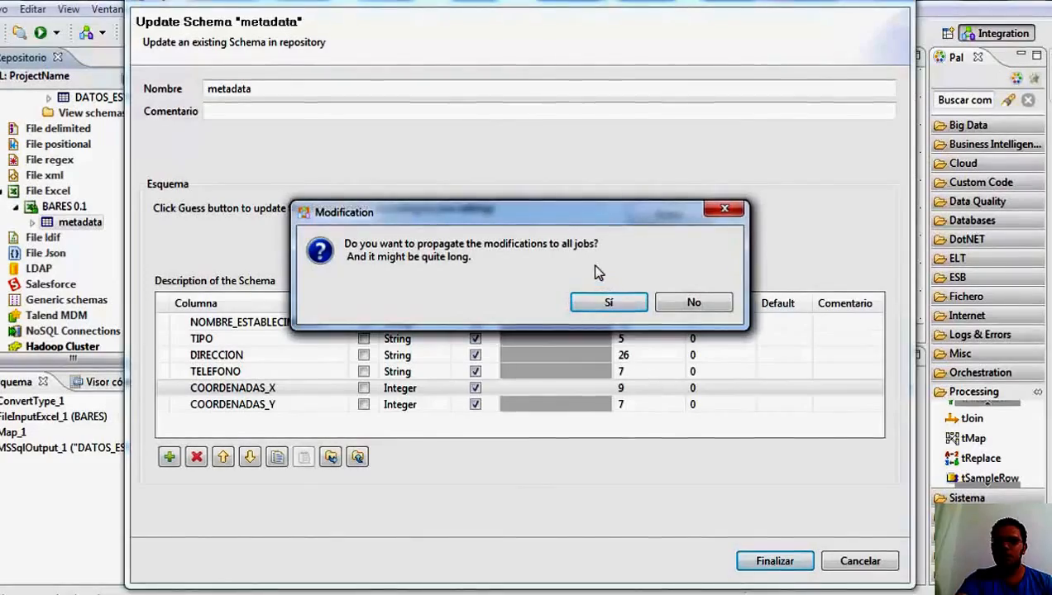
left_click(608, 302)
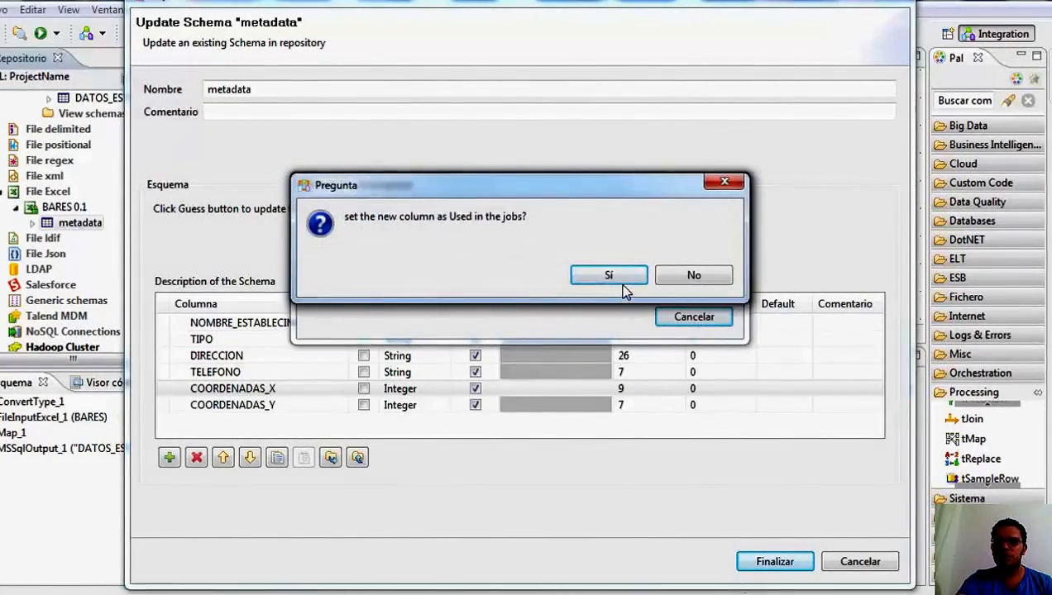
left_click(620, 285)
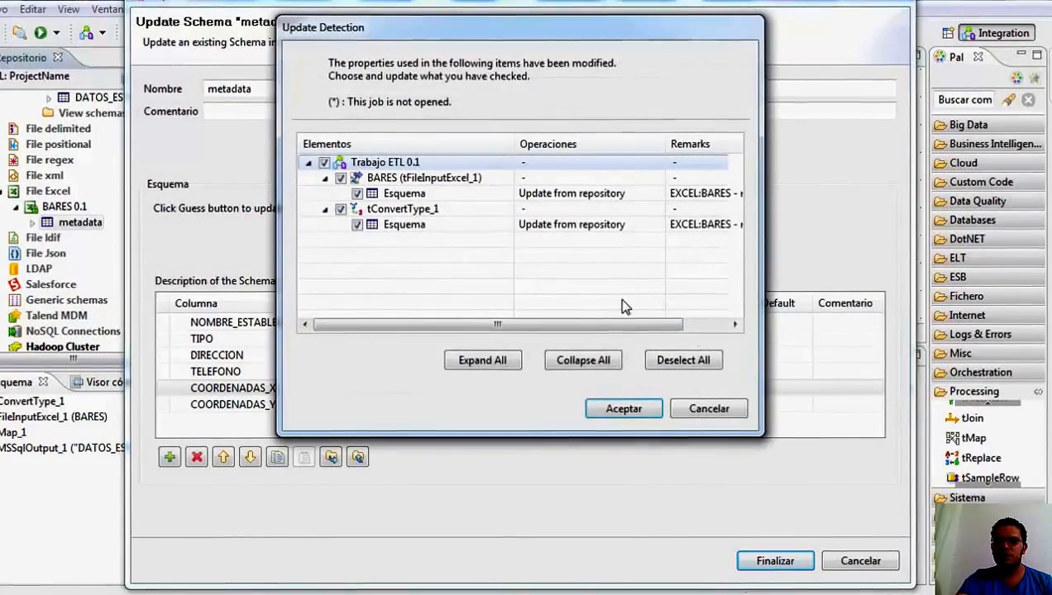
left_click(621, 409)
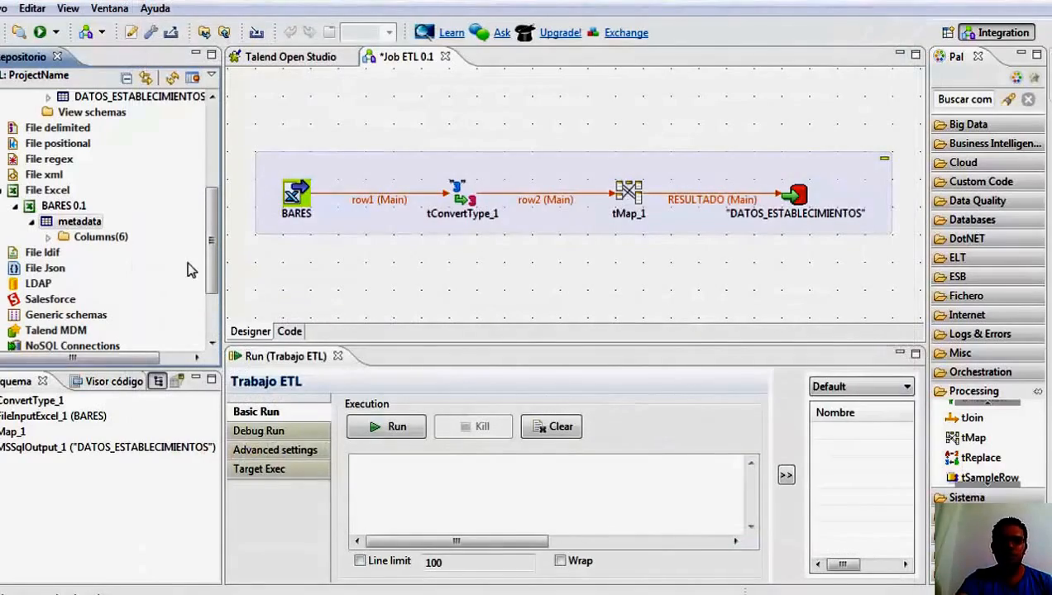
left_click(48, 238)
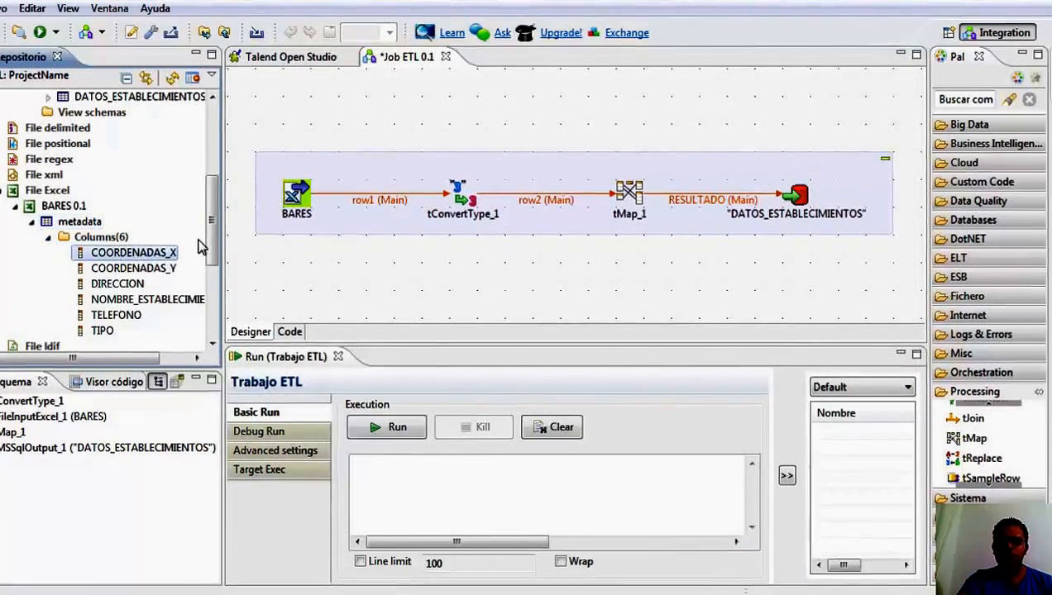
Auto-map row2 to RESULTADO in tMap_1 and link row2's COORDENADAS__X to COORDENADAS_X by hand.
left_click_drag(213, 239, 218, 196)
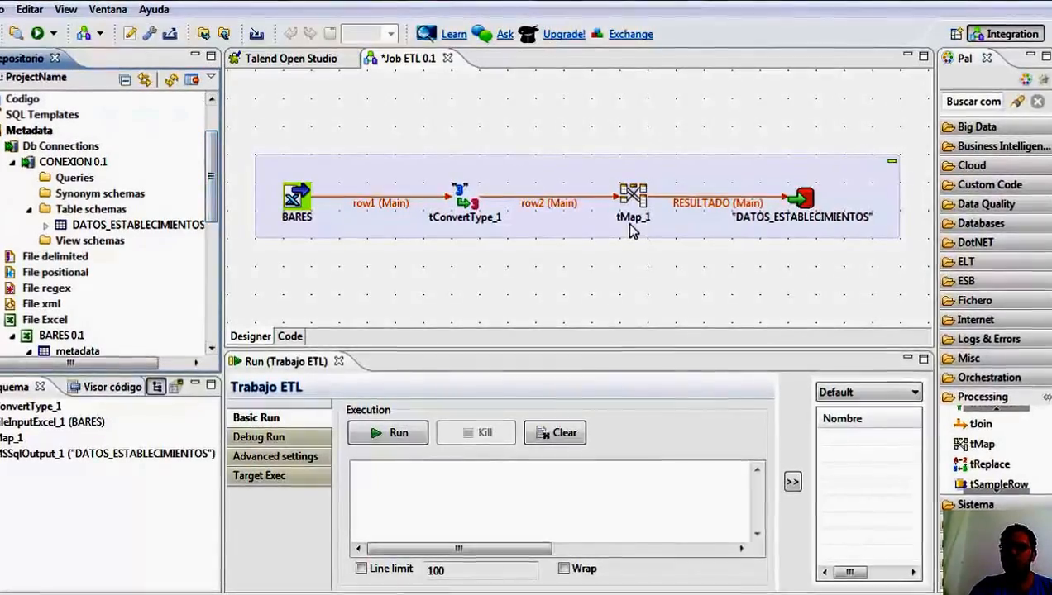
left_click(636, 203)
double_click(637, 200)
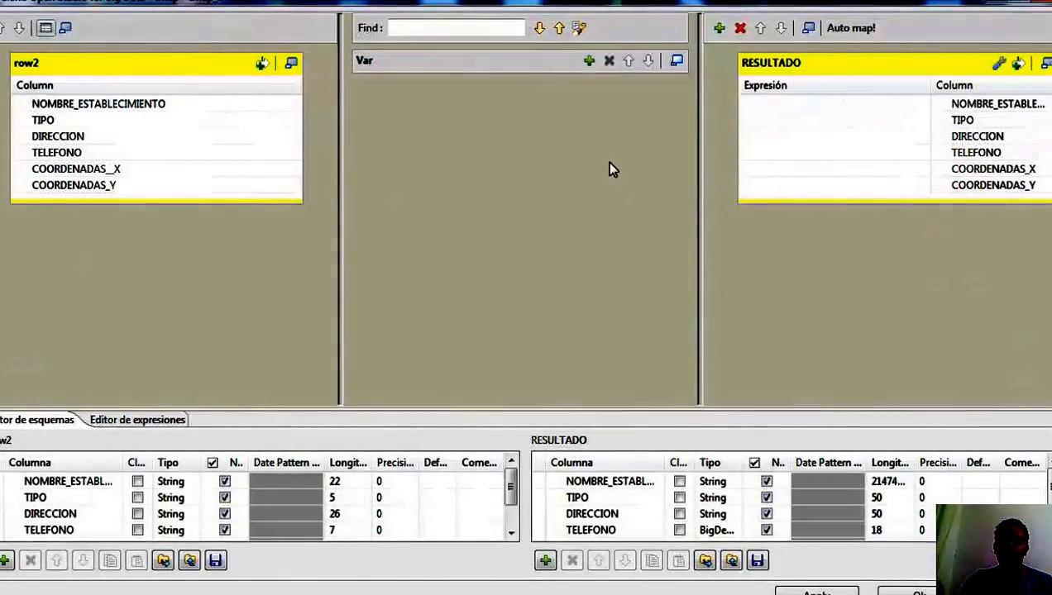
left_click(841, 28)
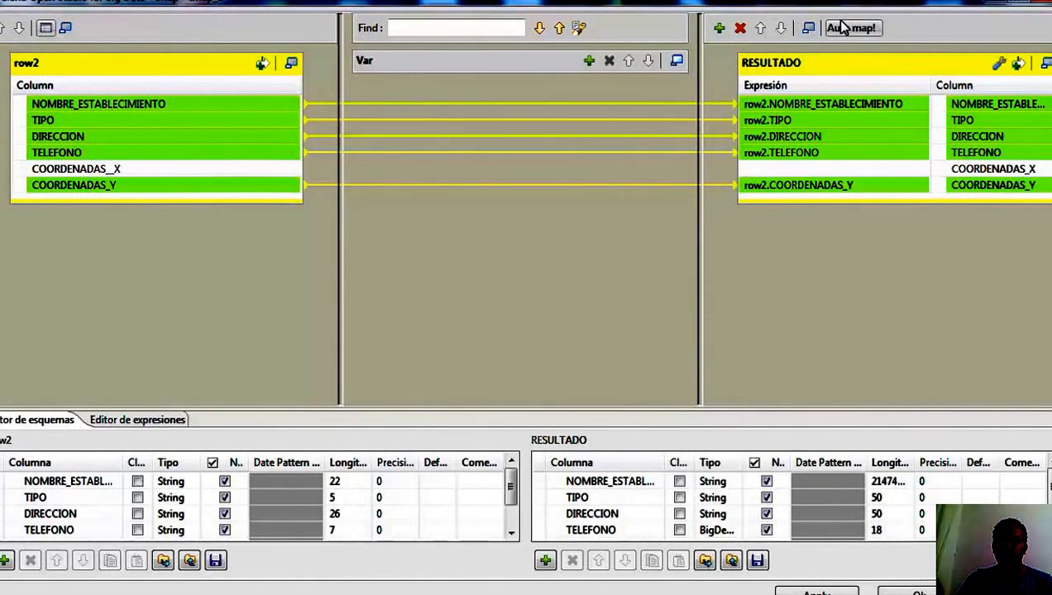
left_click(254, 172)
mouse_move(253, 171)
left_mouse_down()
mouse_move(815, 137)
mouse_move(816, 172)
left_mouse_up()
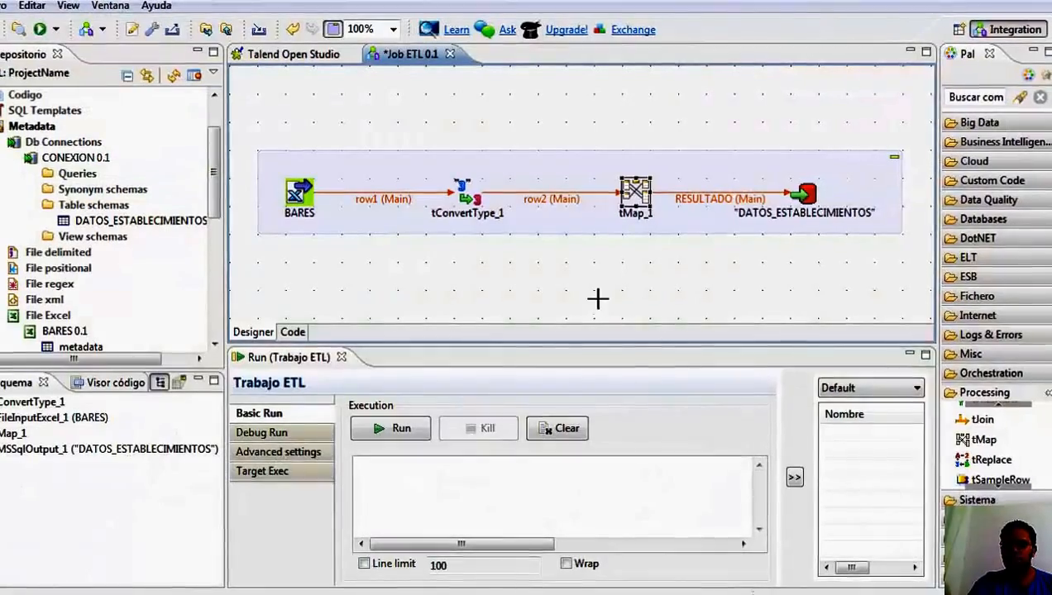
Run the ETL job, continuing past the error check.
left_click(418, 433)
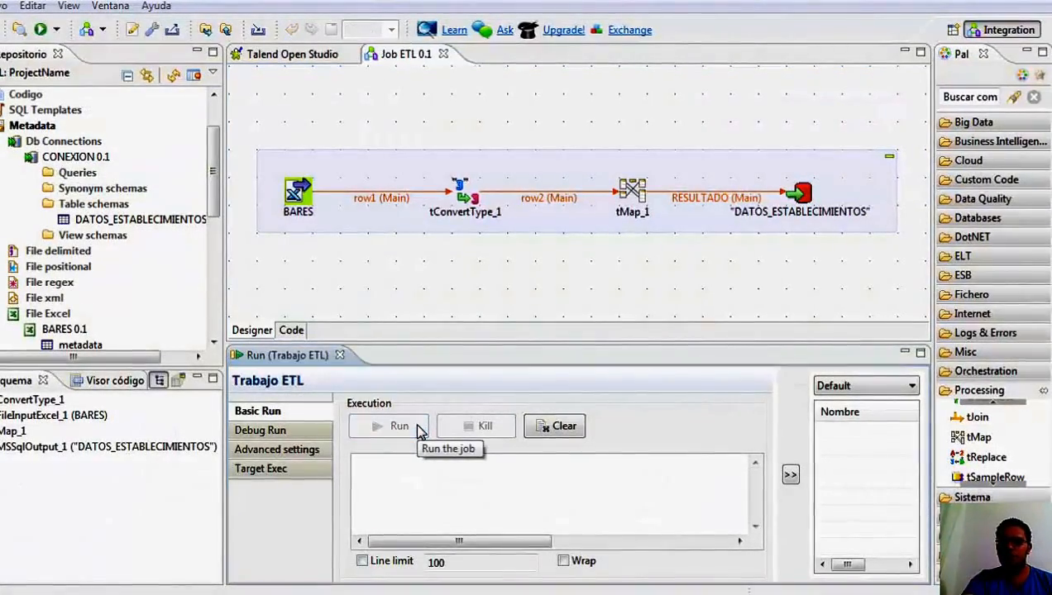
left_click(626, 408)
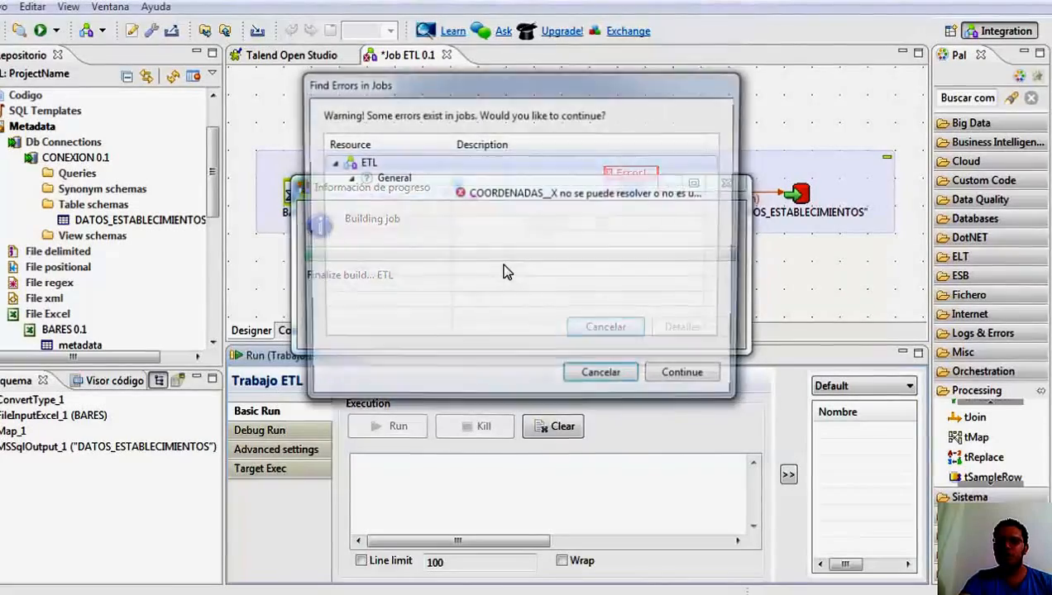
left_click(550, 193)
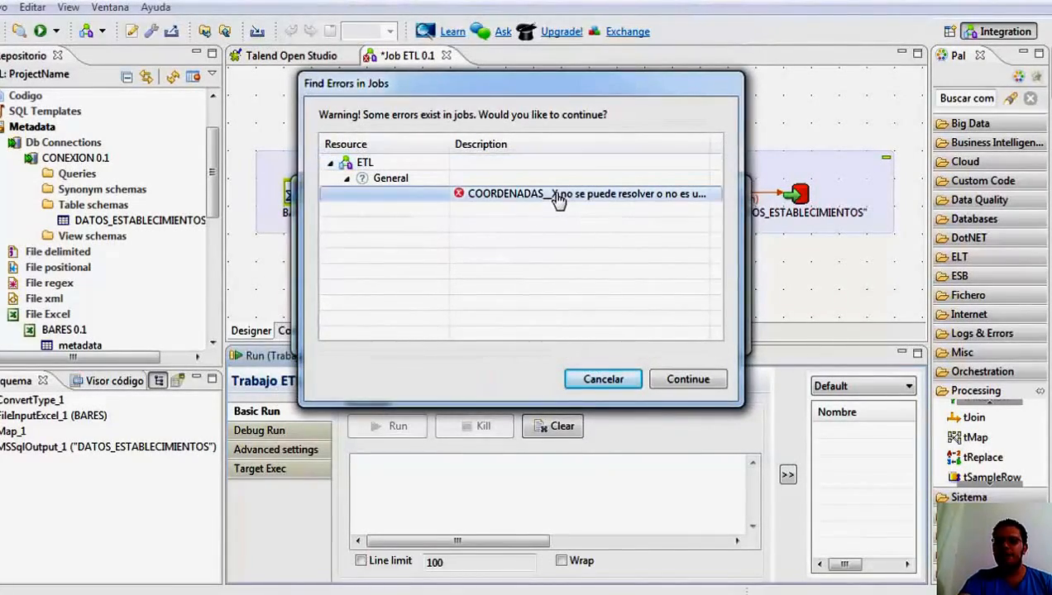
left_click(707, 381)
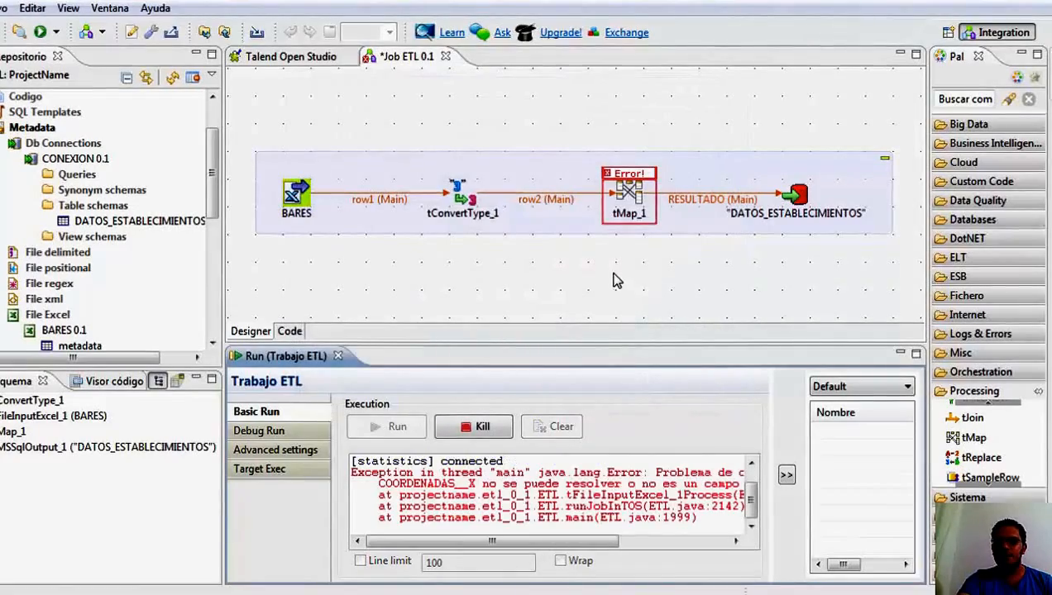
Collapse the Db Connections and BARES 0.1 branches in the repository tree.
left_click(32, 207)
left_click(14, 160)
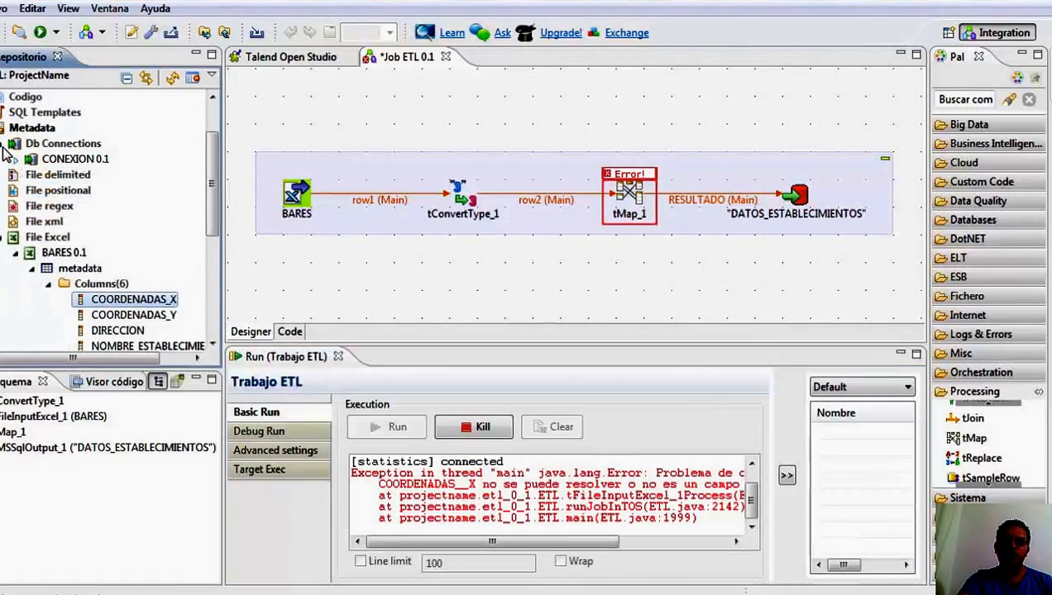
left_click(5, 143)
left_click(14, 238)
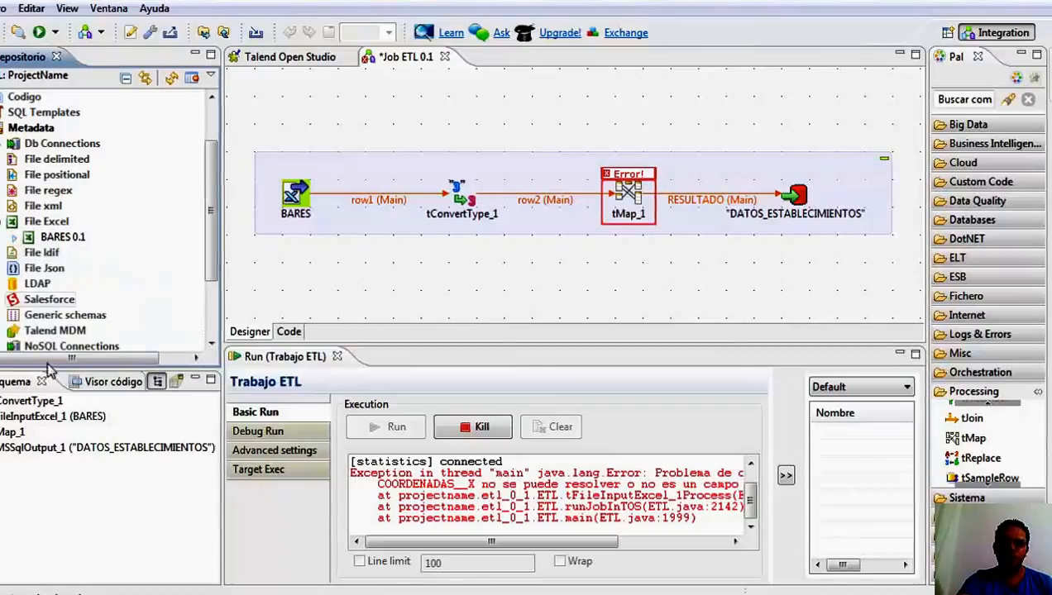
Switch to the Documents folder, open bares.xlsx in Excel, and widen column E.
key("alt+Tab")
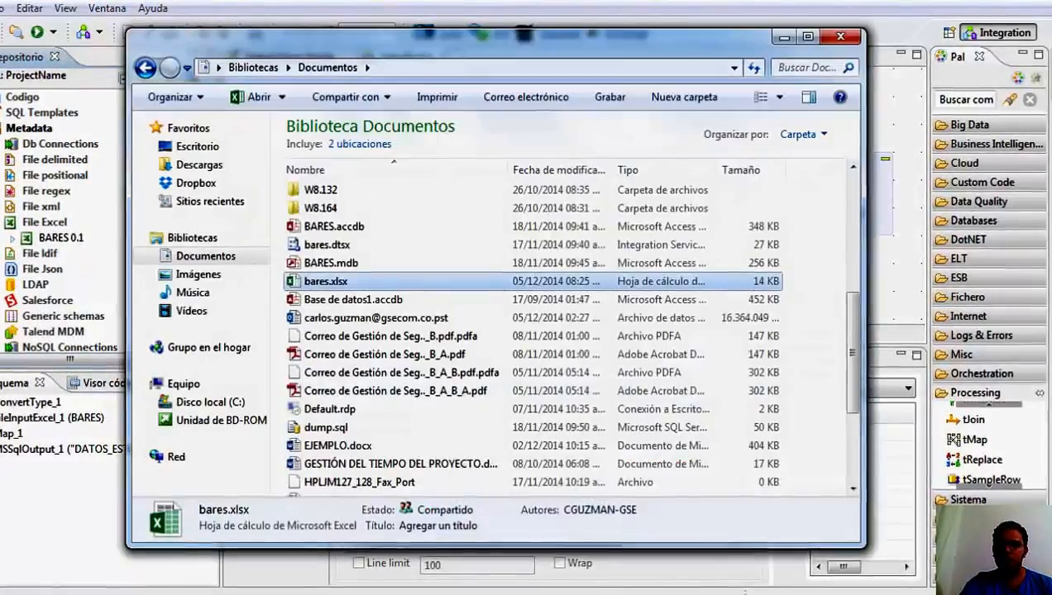
double_click(408, 280)
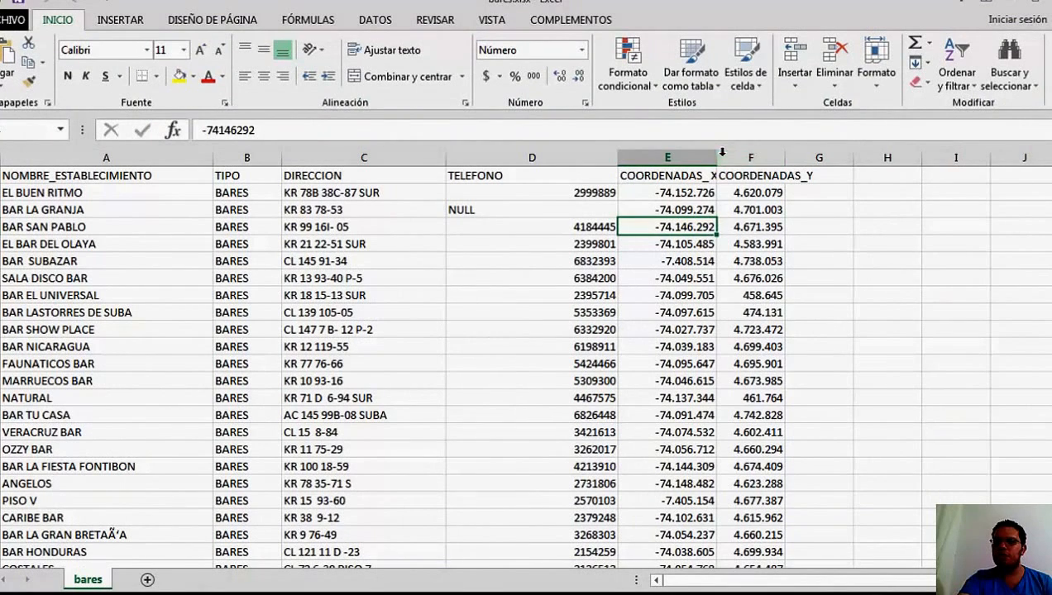
left_click_drag(722, 153, 740, 174)
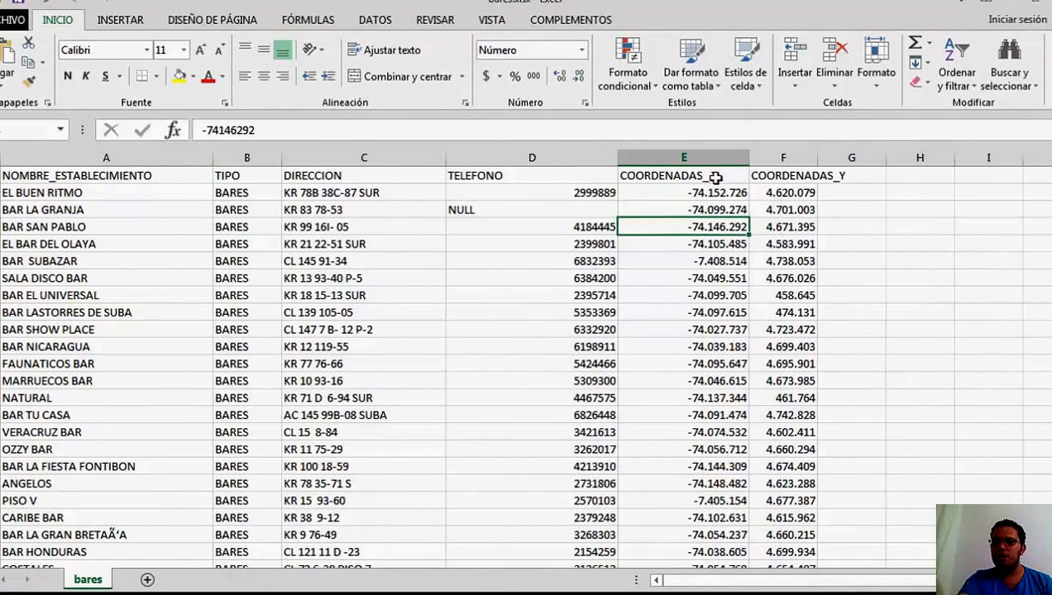
Correct the header in E1 to COORDENADAS_X, then close the bares.xlsx workbook, saving the changes.
left_click(716, 177)
double_click(716, 176)
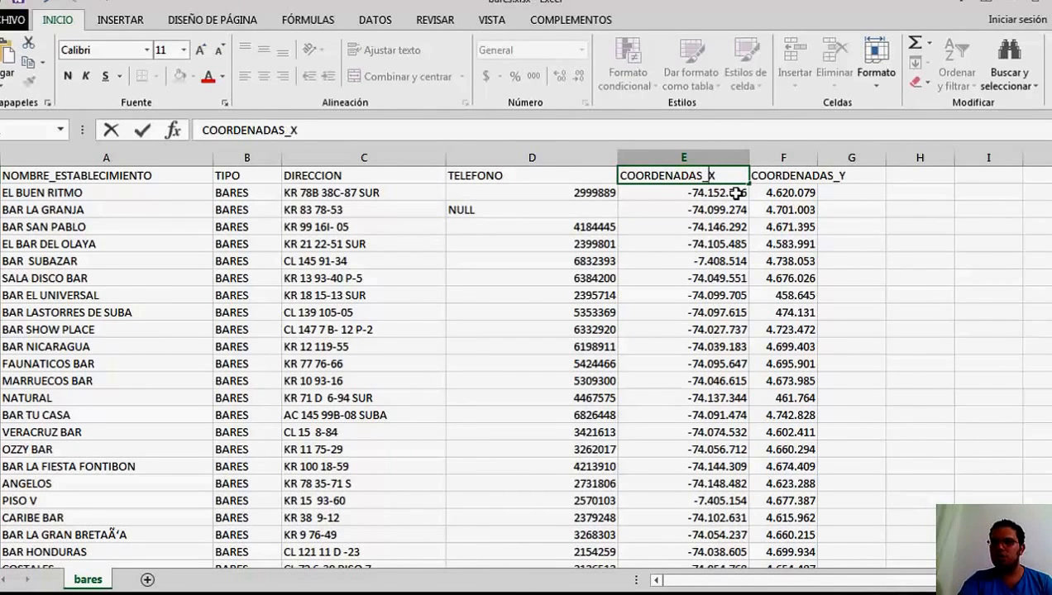
left_click(804, 190)
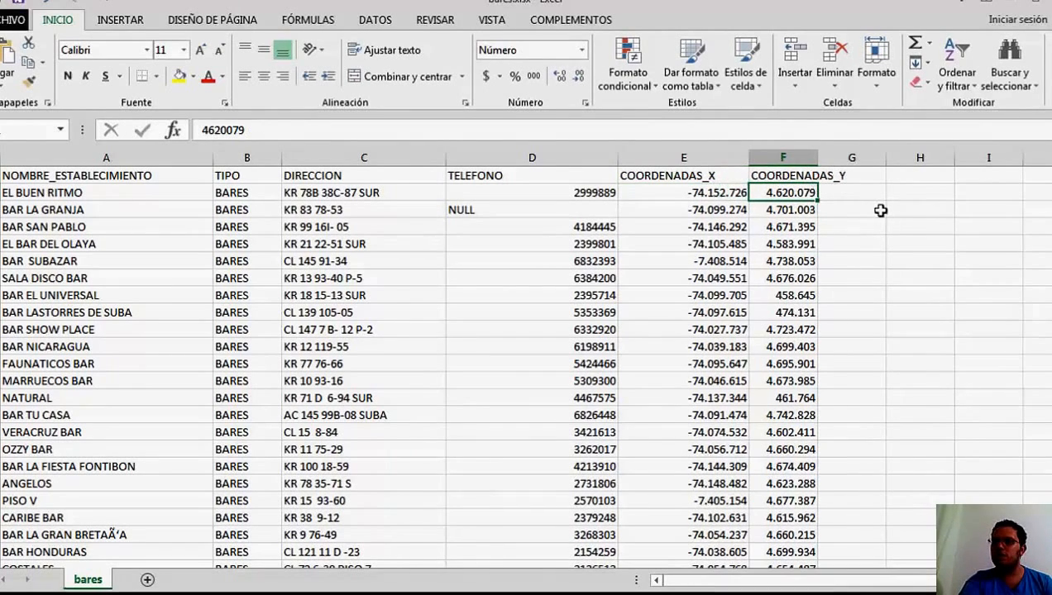
left_click(1043, 2)
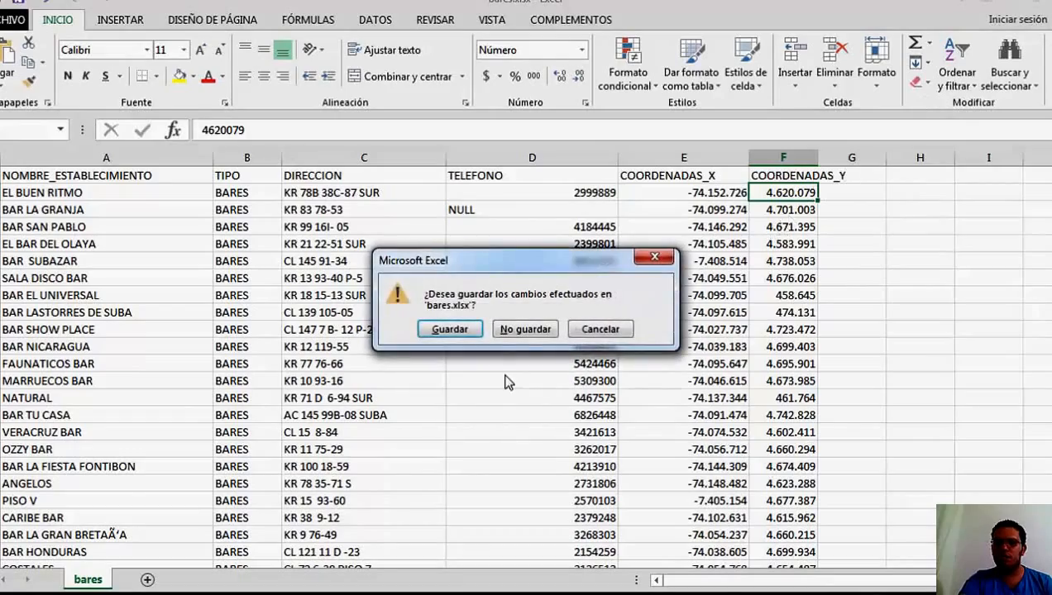
left_click(449, 328)
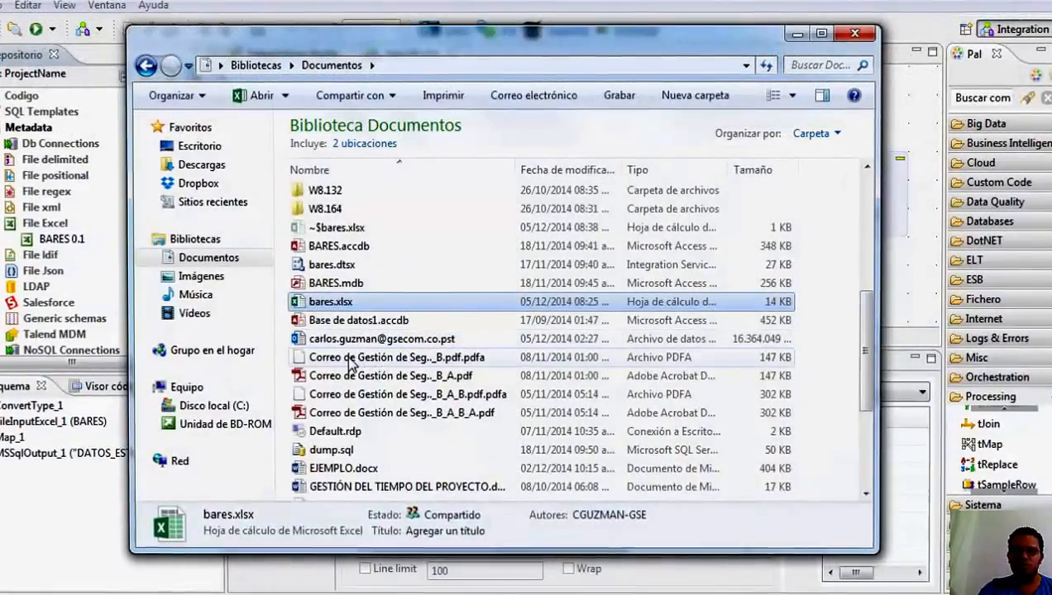
Return to Talend, delete the BARES 0.1 Excel metadata from the repository, and remove the BARES component from the job.
left_click(191, 564)
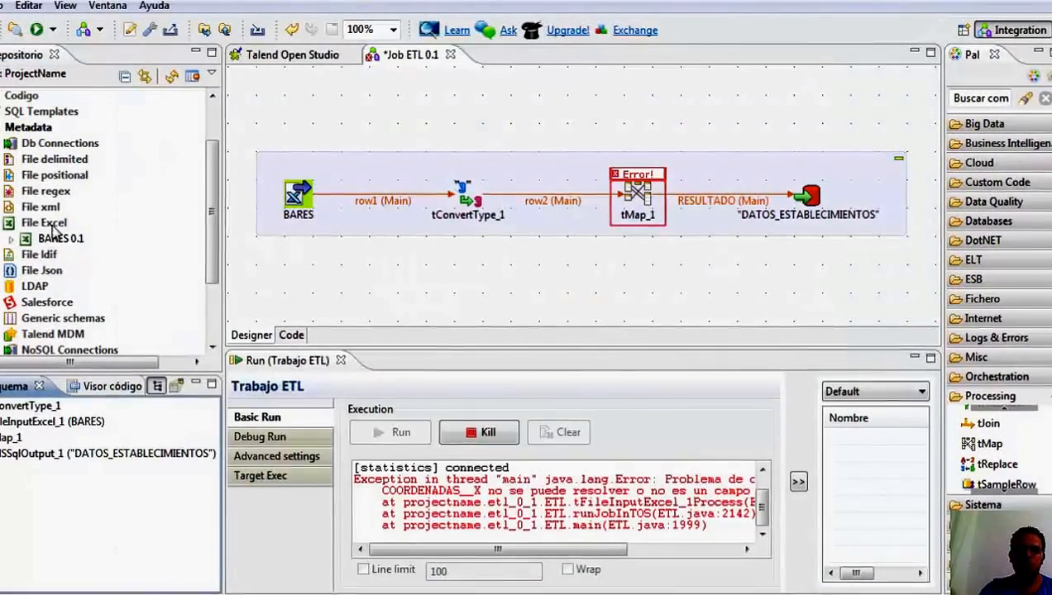
left_click(1, 225)
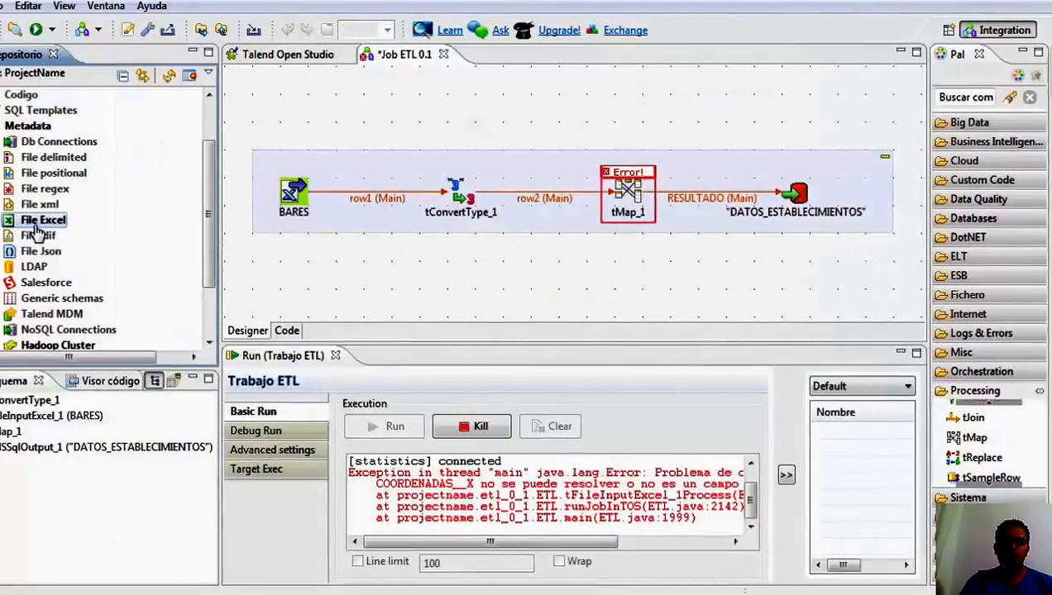
left_click(2, 222)
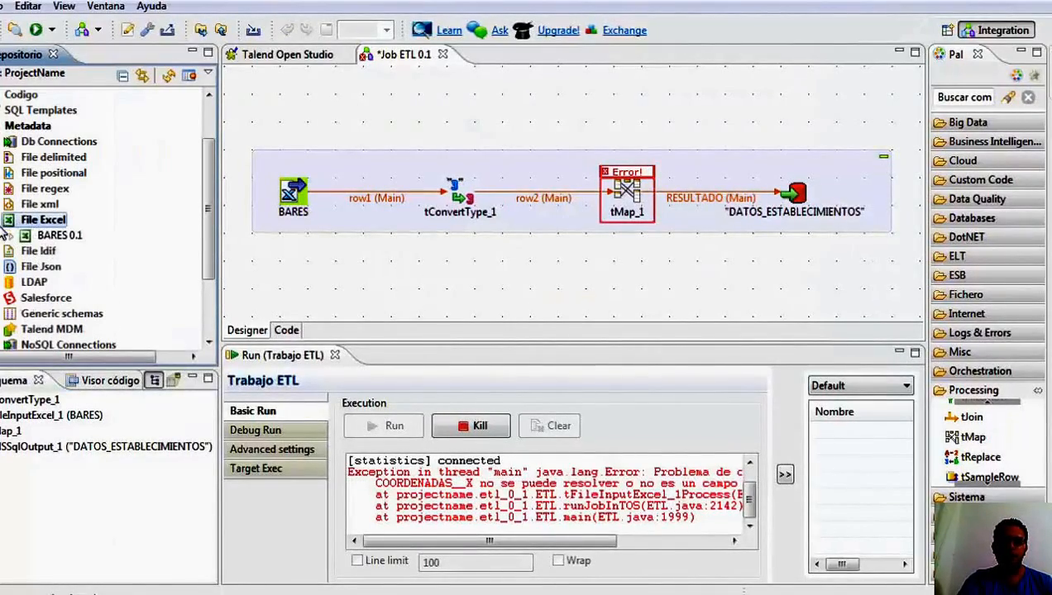
right_click(57, 238)
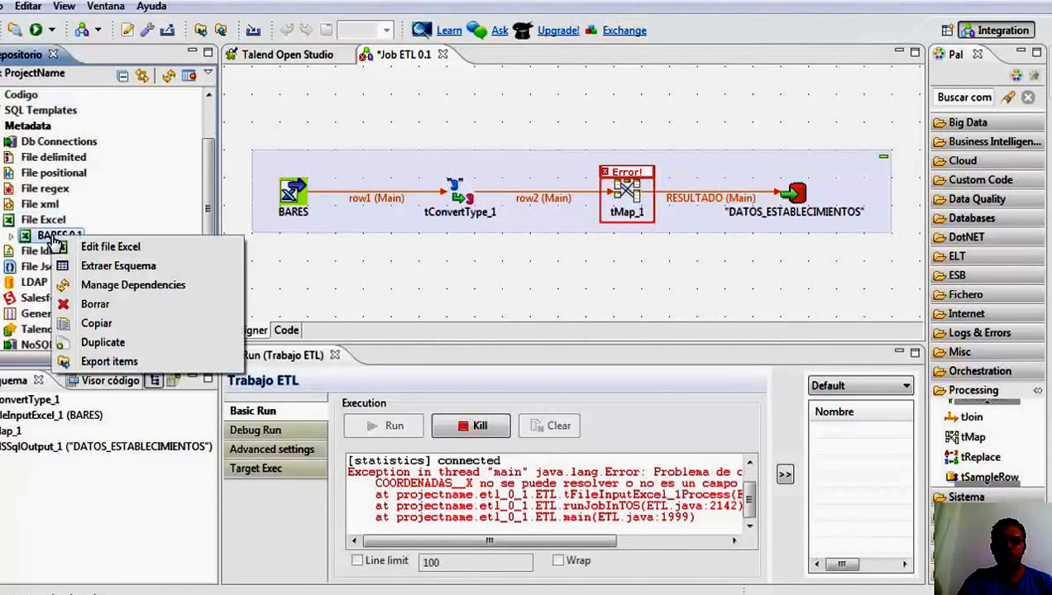
left_click(99, 305)
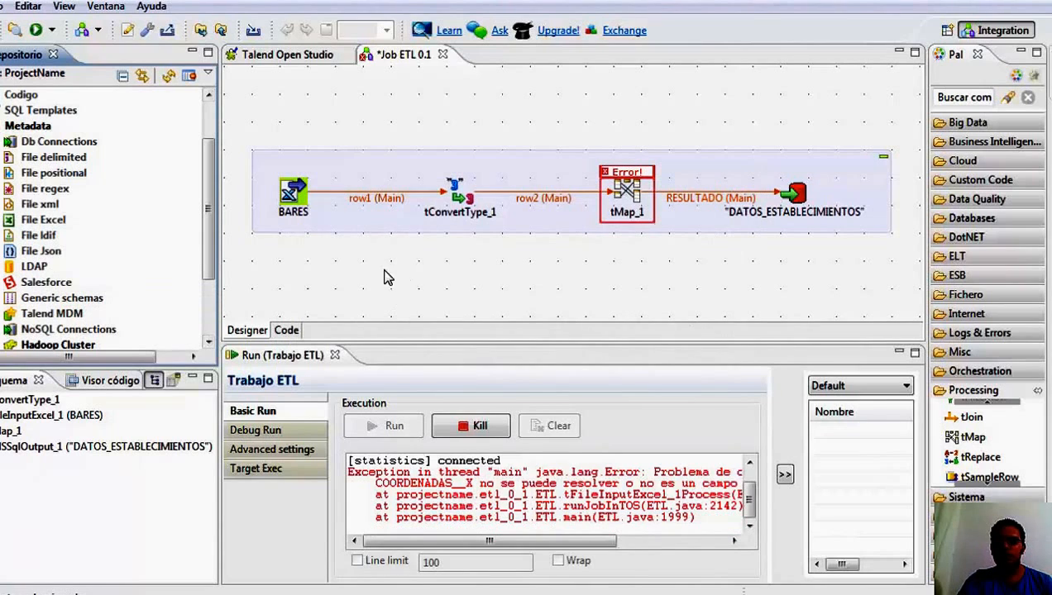
left_click(297, 205)
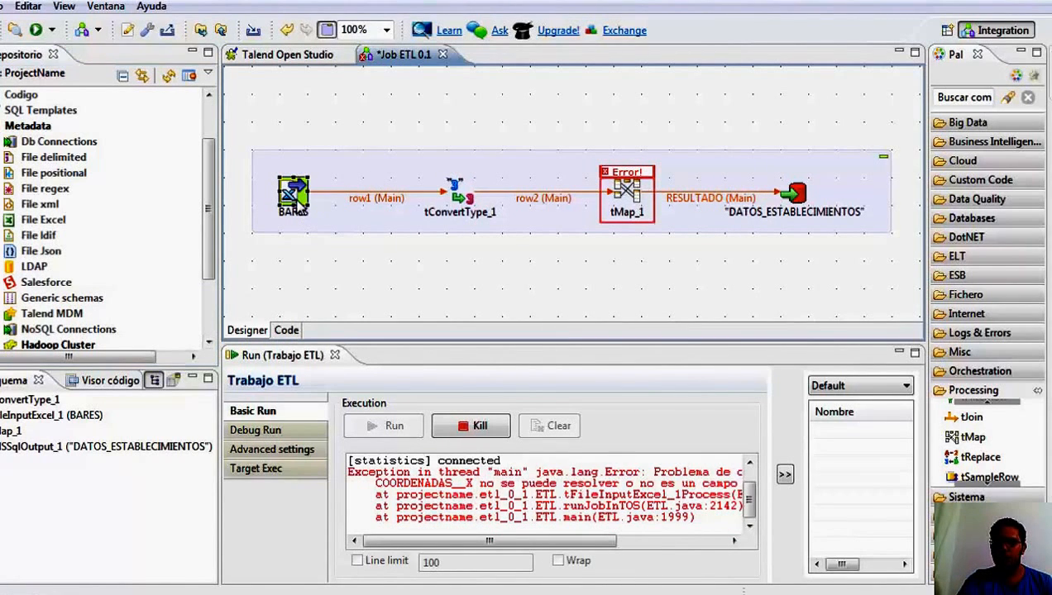
key("Delete")
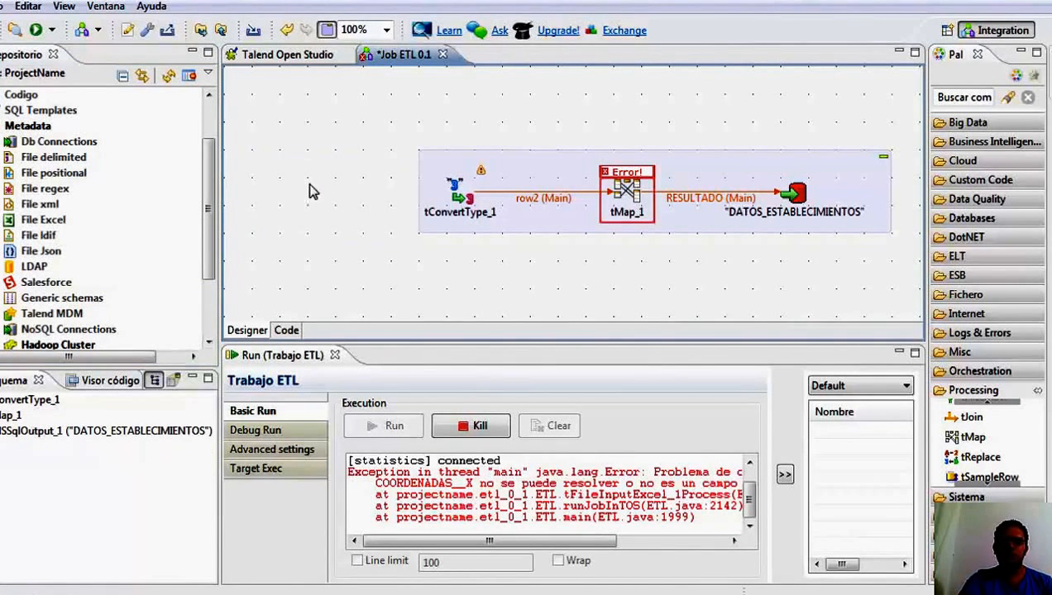
left_click(37, 220)
right_click(33, 221)
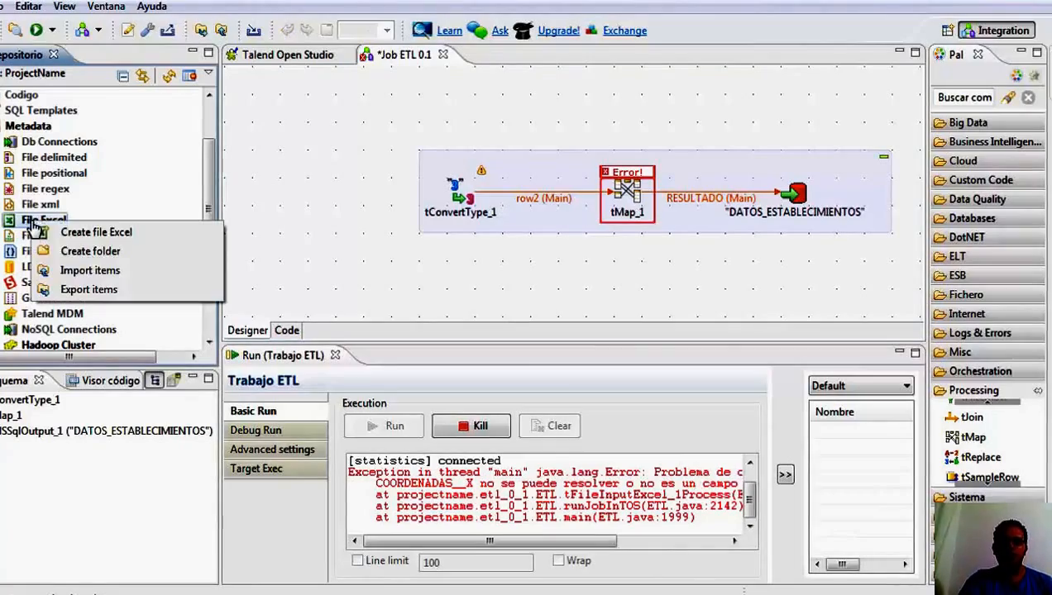
left_click(92, 233)
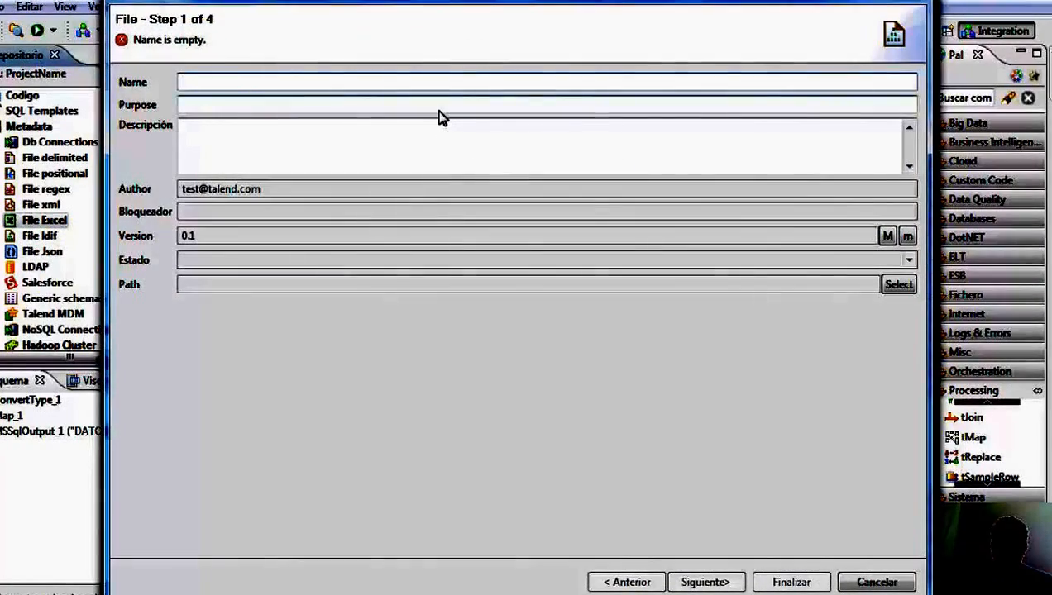
type("BARES")
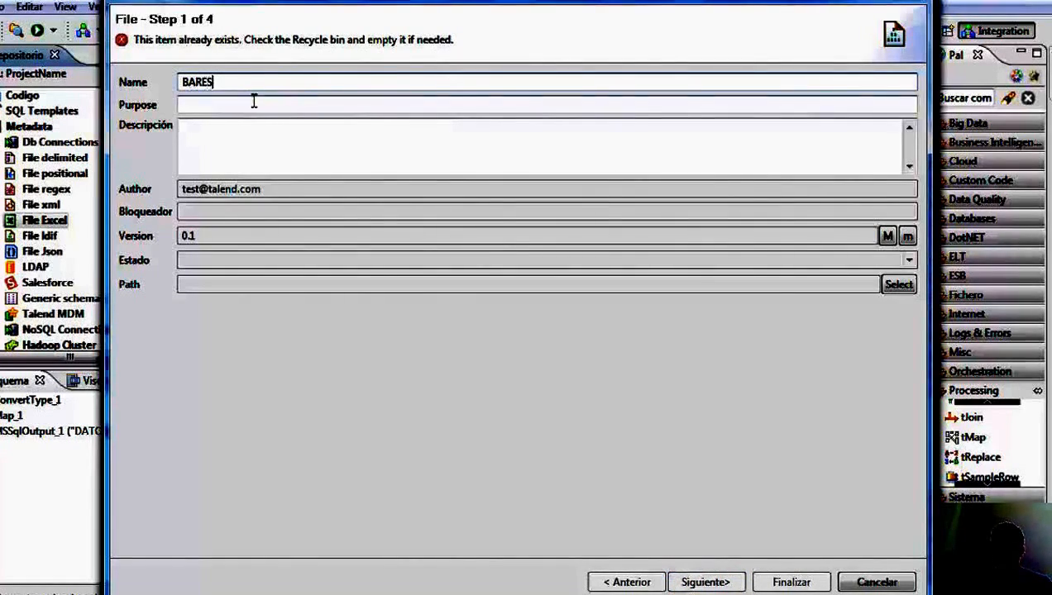
left_click(842, 583)
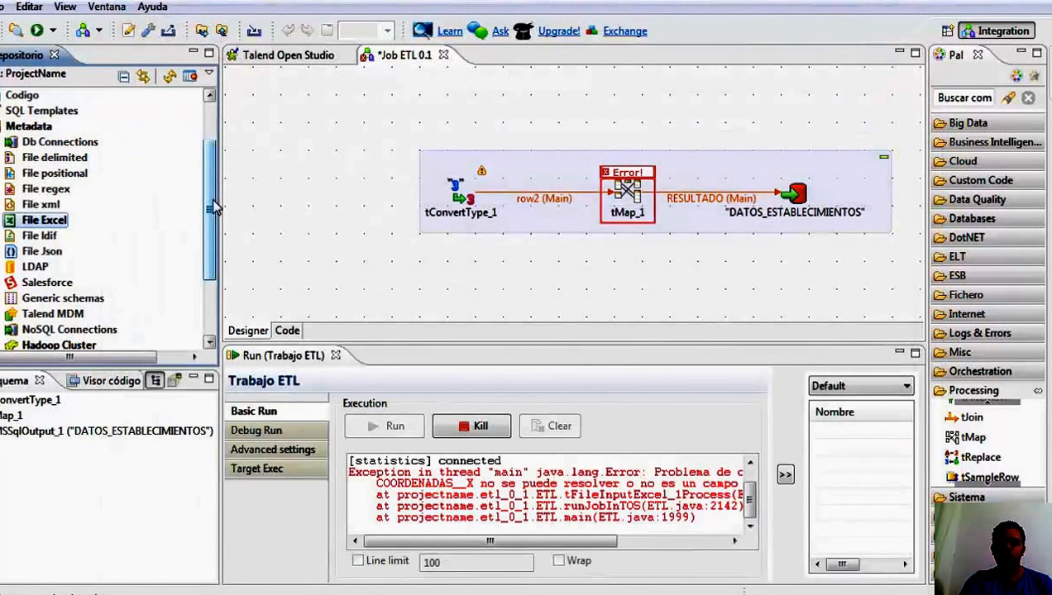
Empty the repository's recycle bin to permanently remove the deleted BARES 0.1 item.
left_click_drag(213, 206, 220, 259)
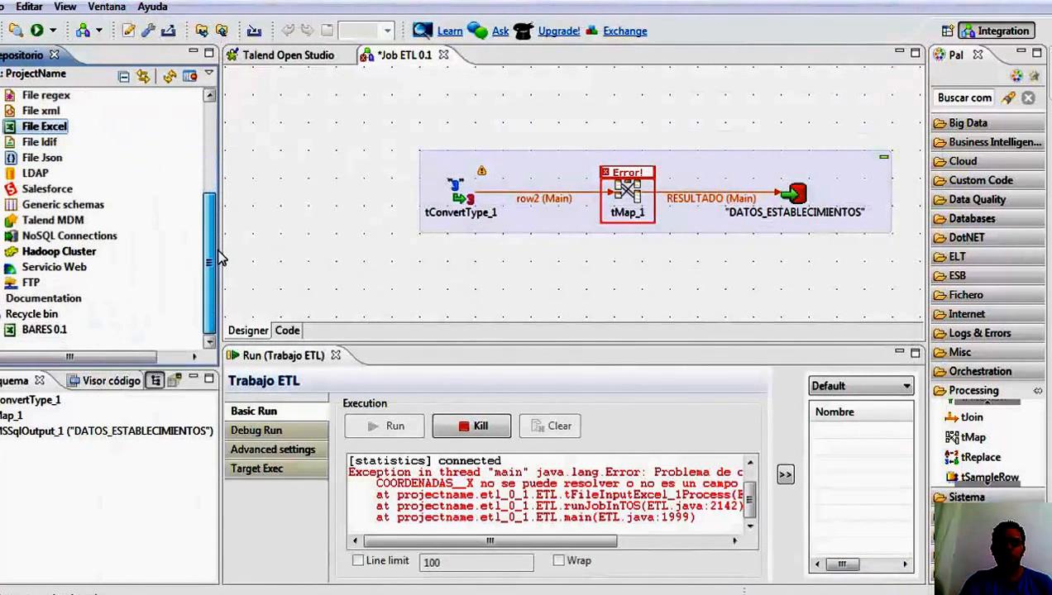
left_click(18, 319)
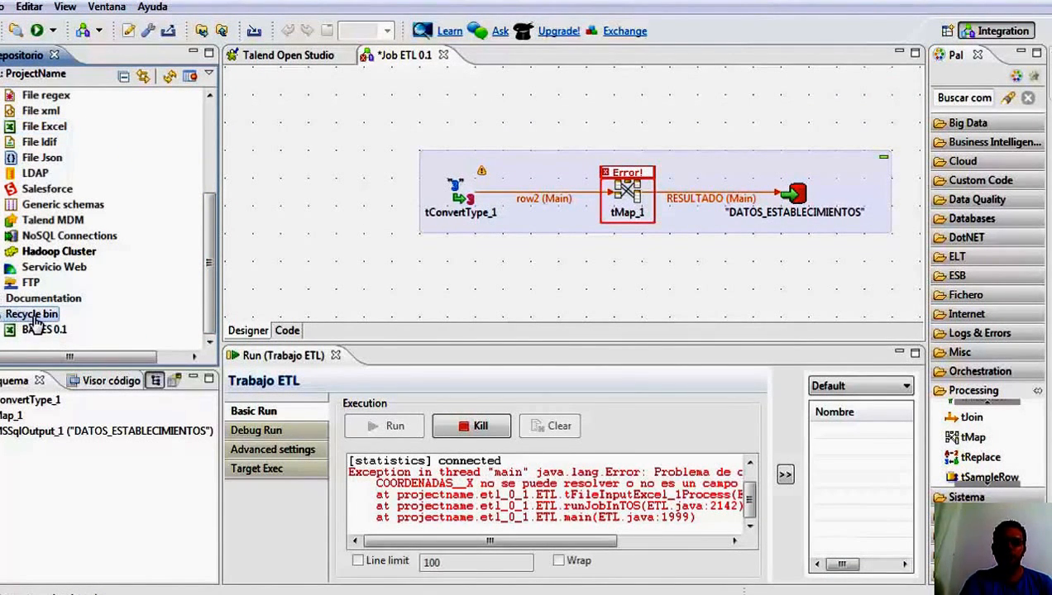
right_click(35, 323)
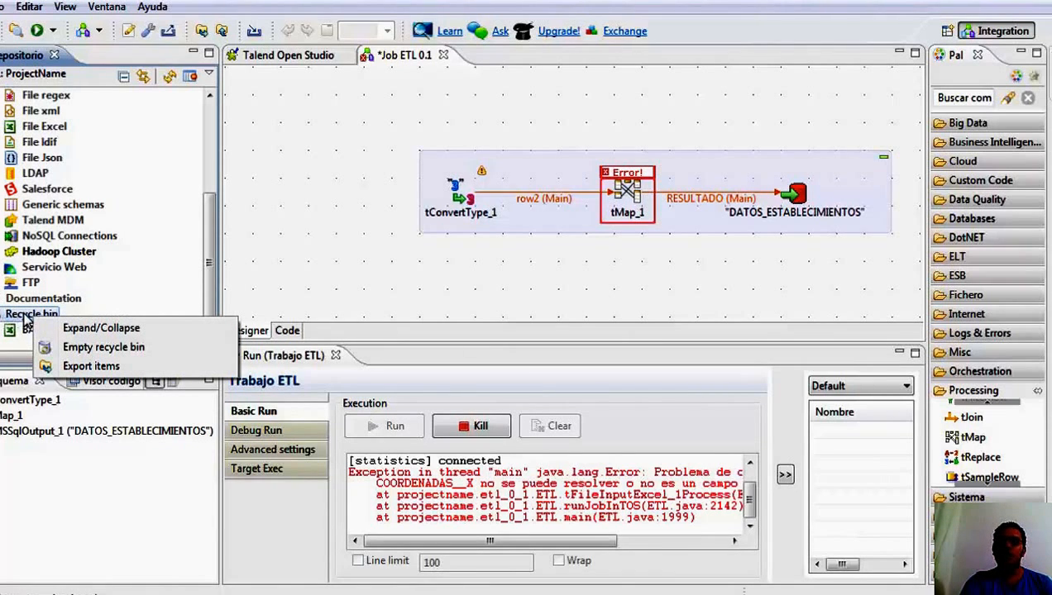
left_click(103, 347)
left_click(605, 312)
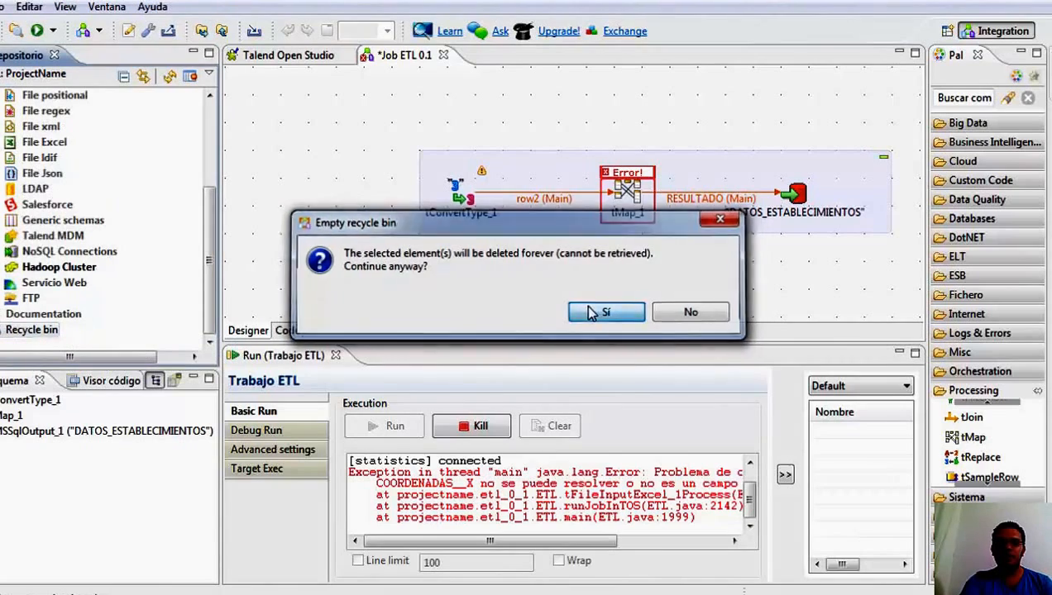
Start a new Excel file metadata entry named BARES and proceed to its file settings.
left_click_drag(209, 293, 203, 243)
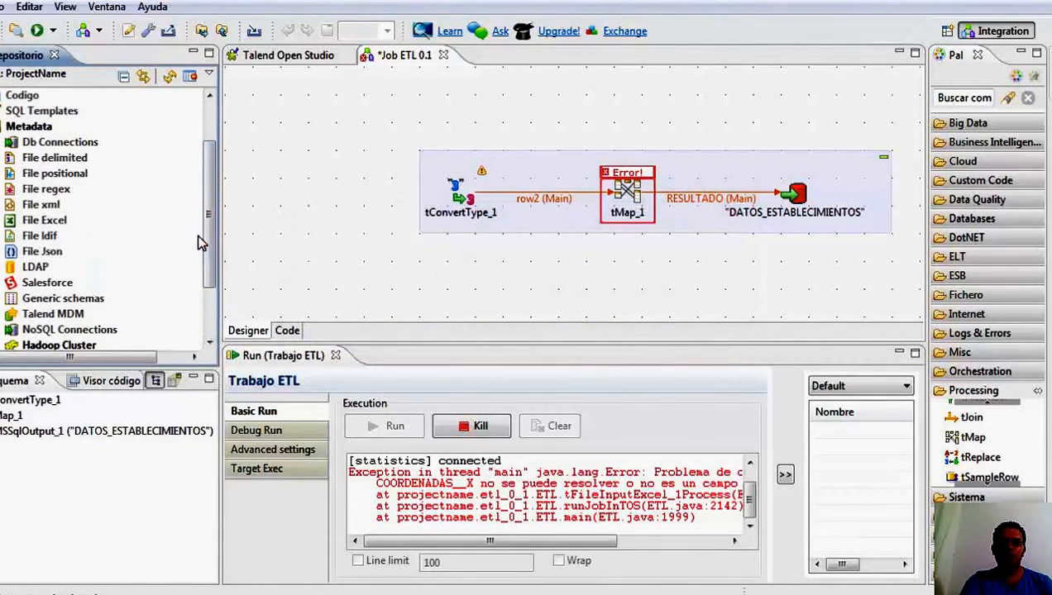
right_click(41, 220)
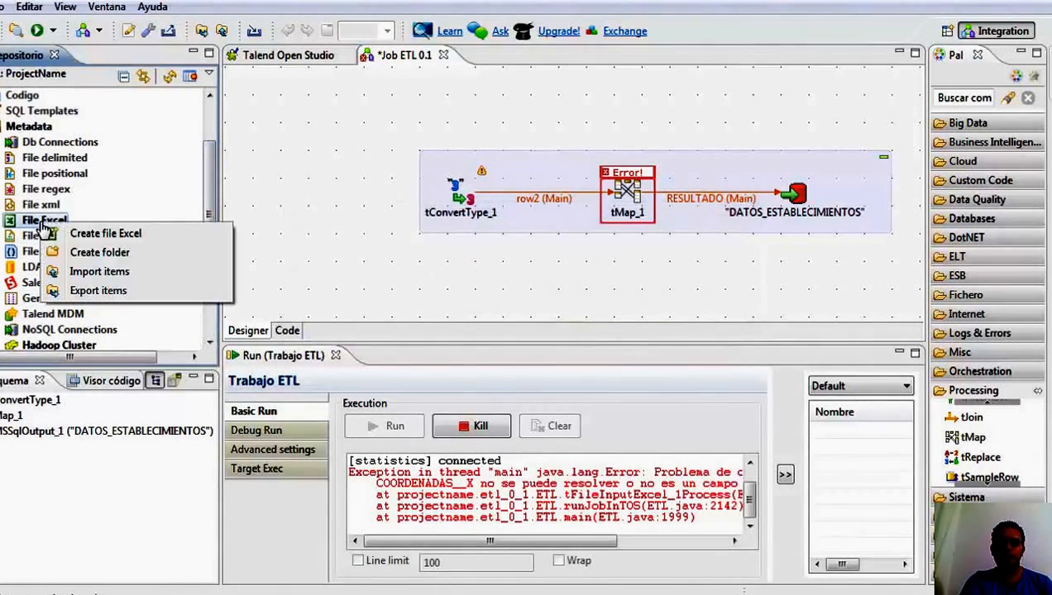
left_click(109, 235)
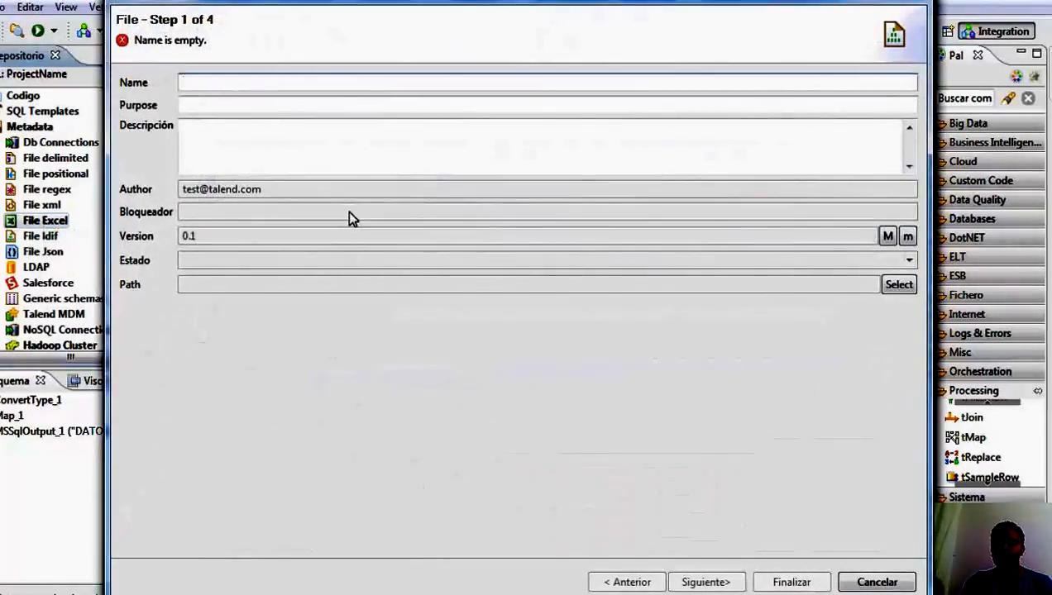
type("BARES")
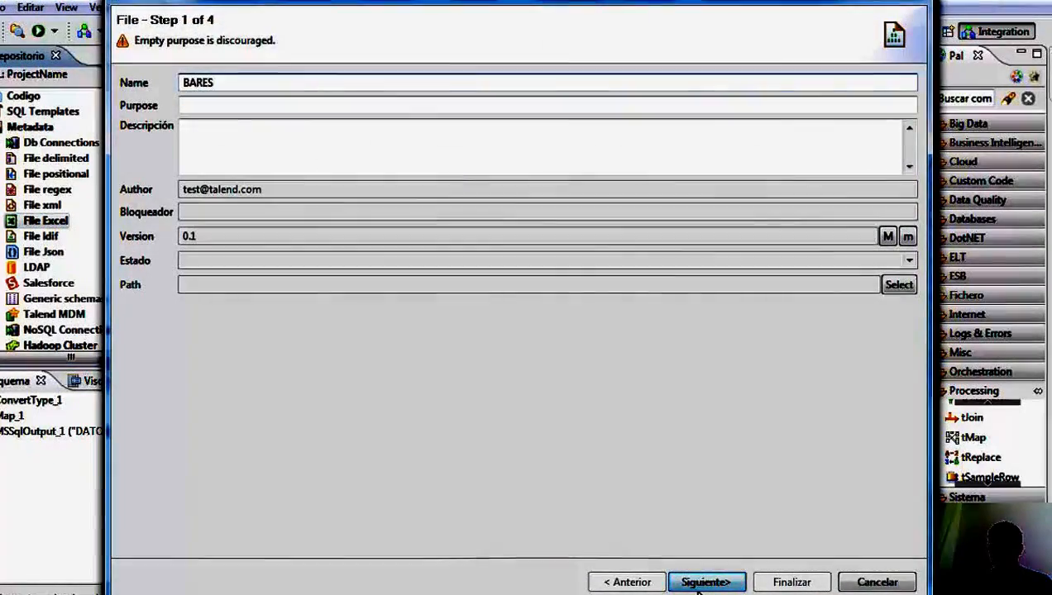
left_click(705, 584)
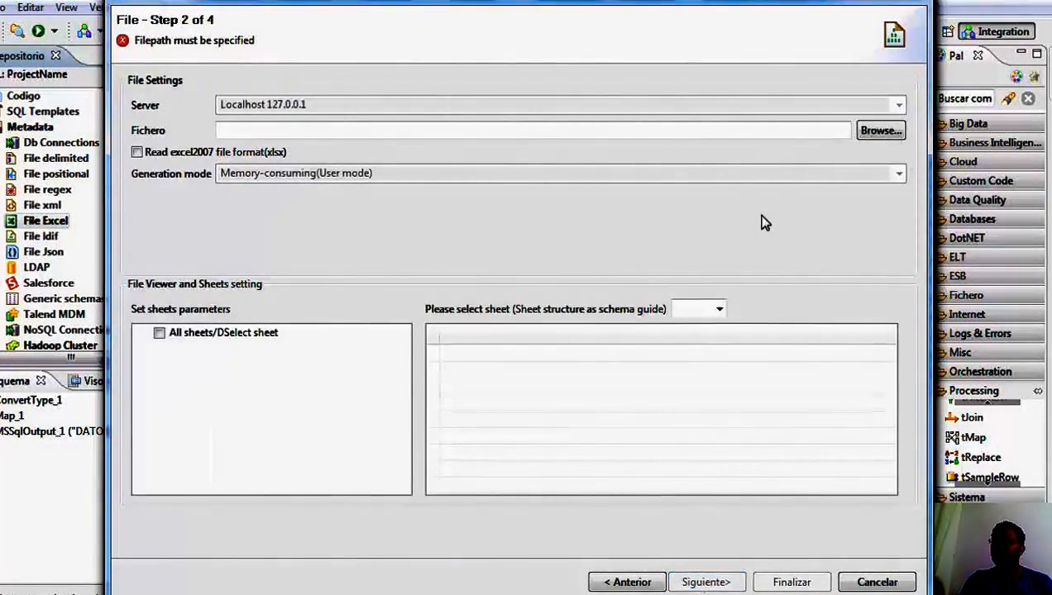
Load bares.xlsx from Documents as the source file, include all its sheets, and proceed to the parse settings.
left_click(878, 131)
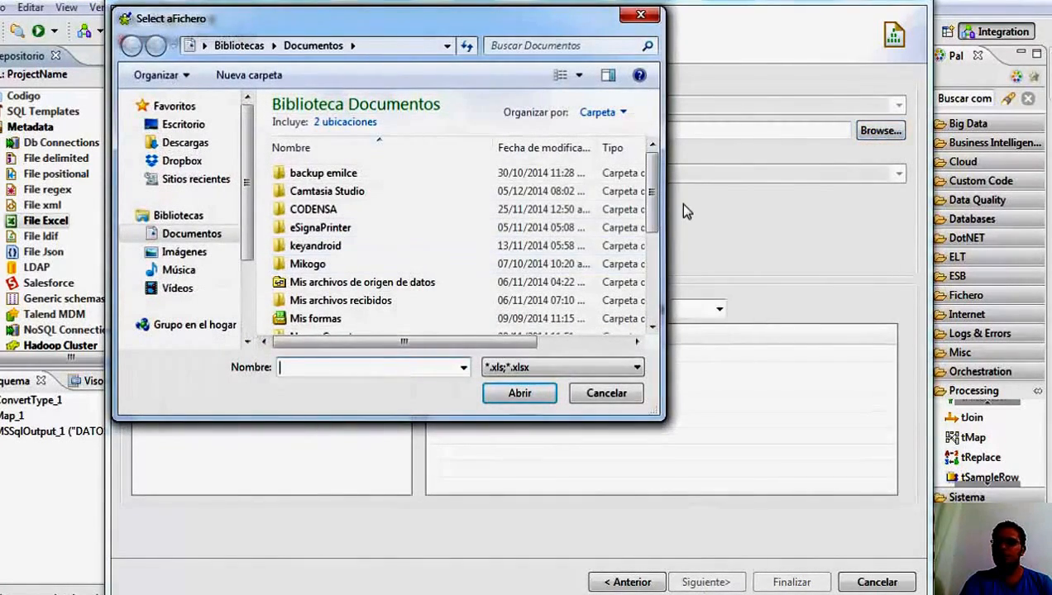
scroll(654, 221, "down", 1)
scroll(654, 222, "down", 2)
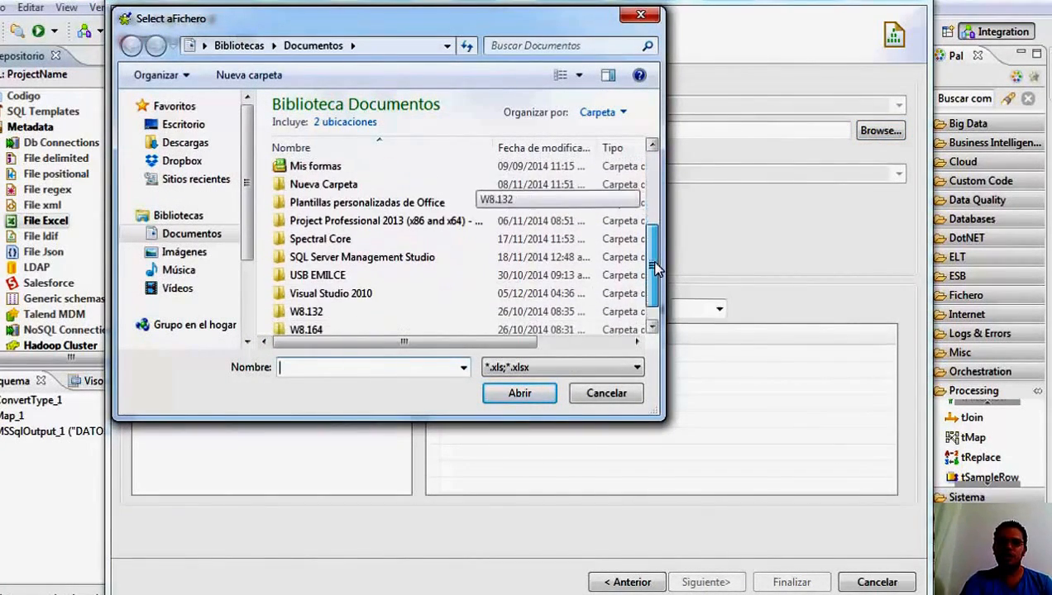
left_click(517, 325)
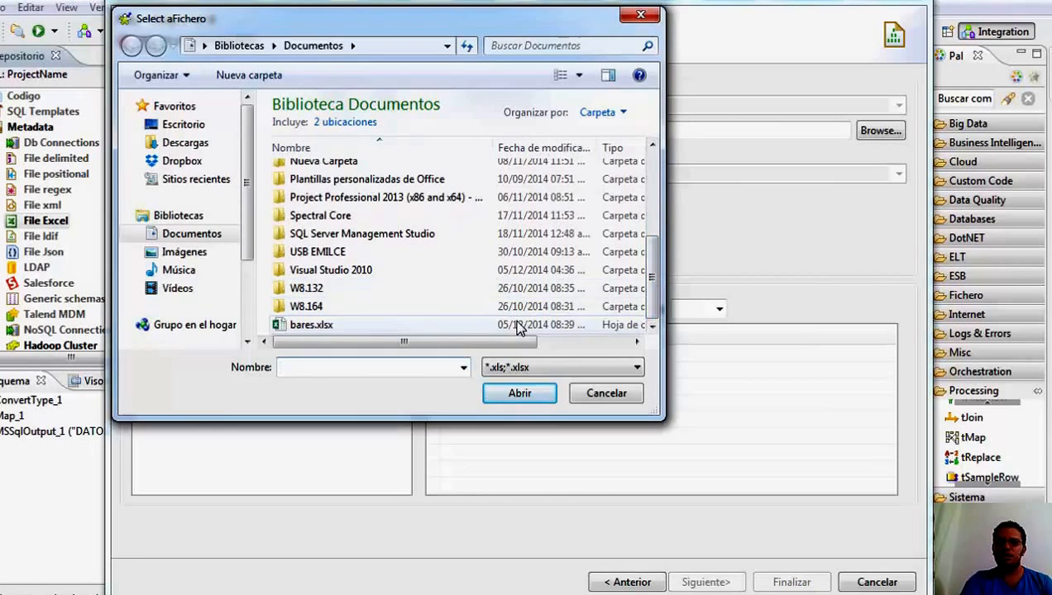
left_click(514, 397)
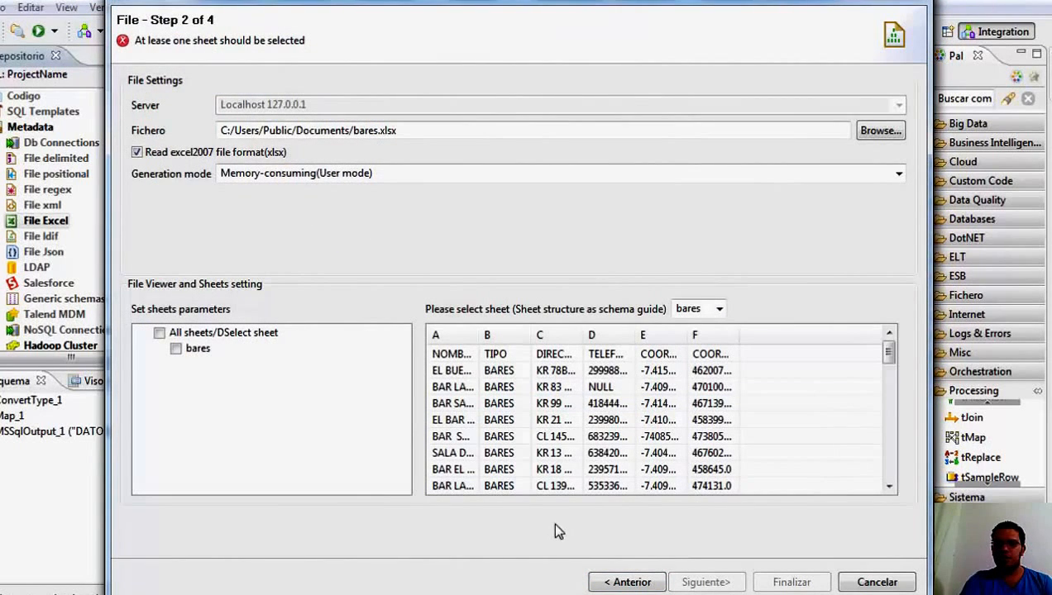
left_click(160, 334)
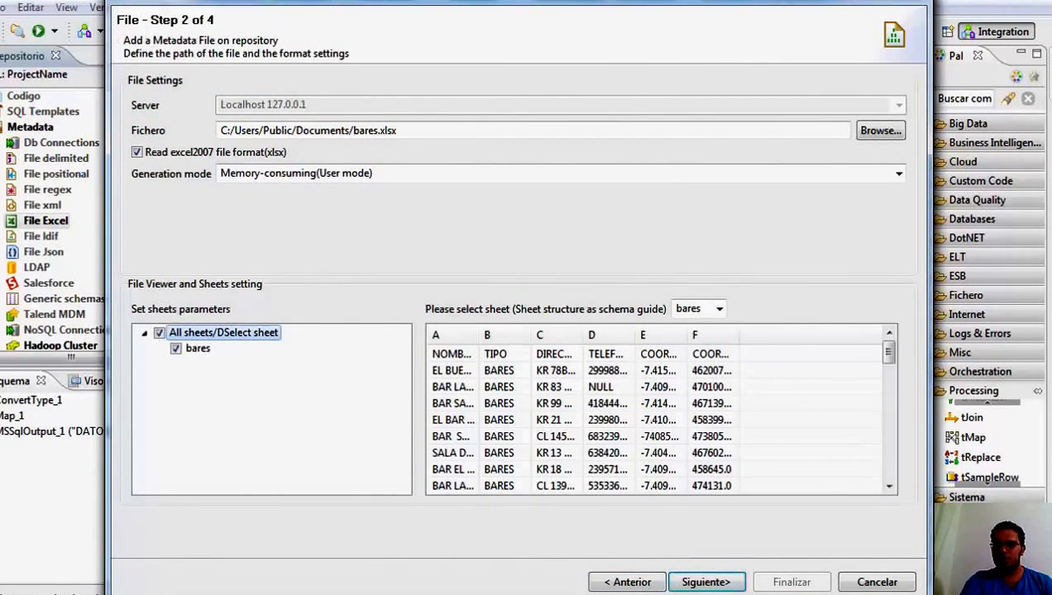
left_click(716, 583)
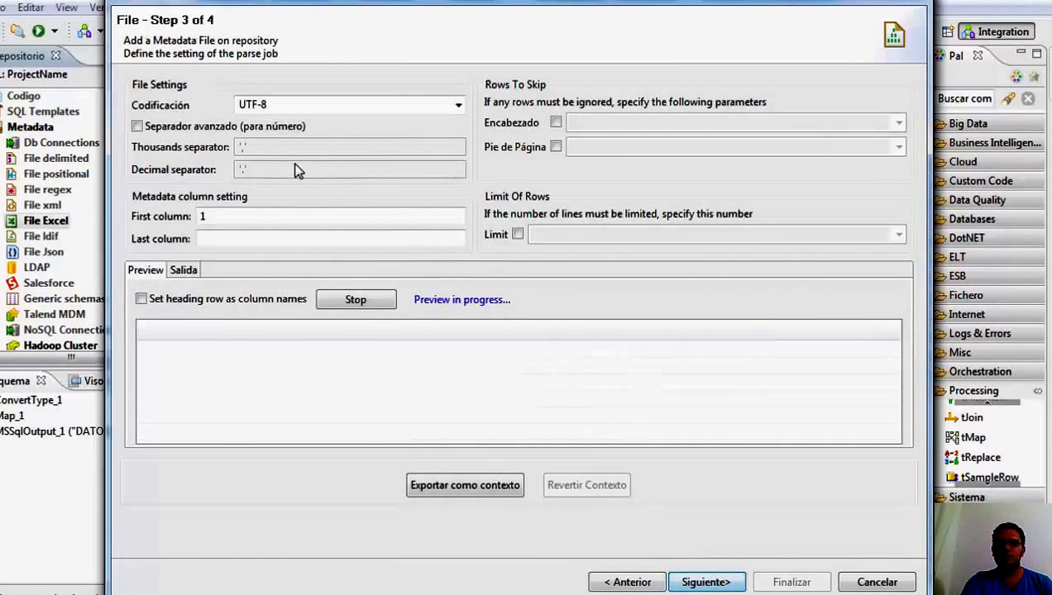
Use the heading row as column names and proceed to the schema definition.
left_click(141, 300)
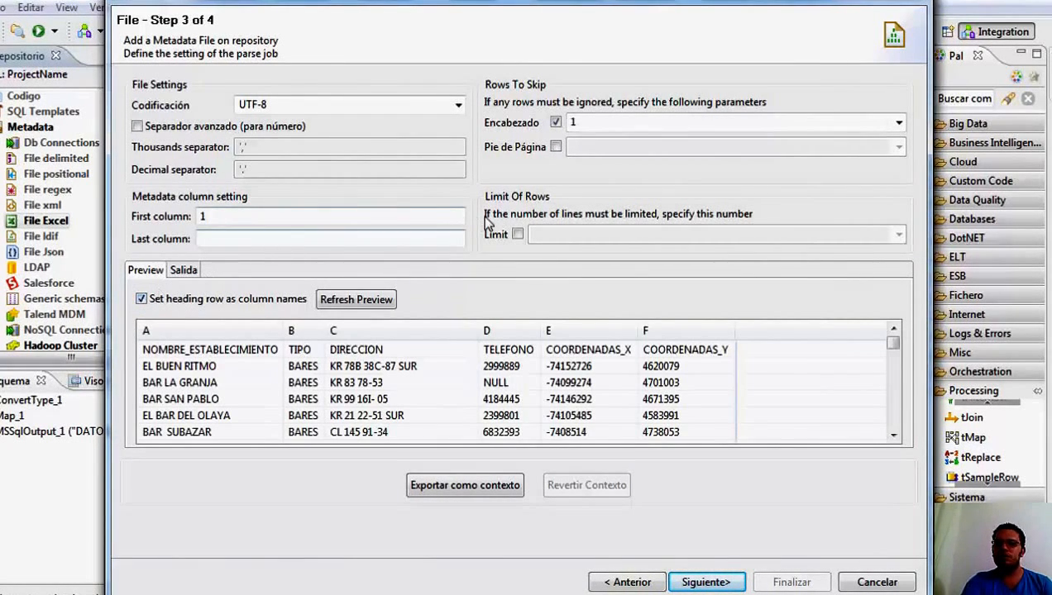
left_click(716, 583)
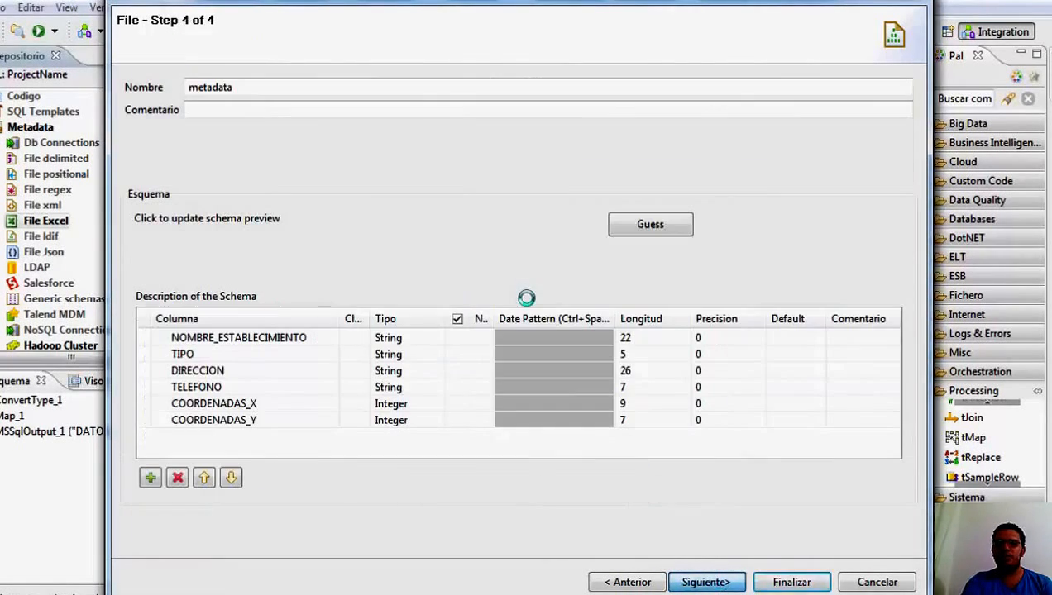
Finish the BARES metadata and add it to the job as a tFileInputExcel component, aligned before tConvertType_1.
left_click(791, 583)
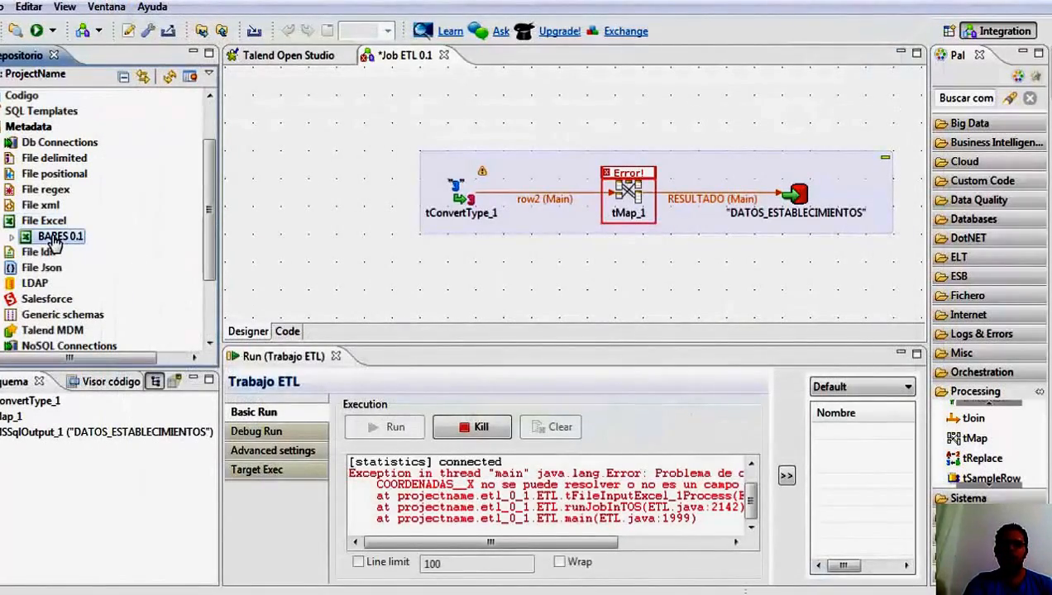
left_click_drag(23, 241, 284, 216)
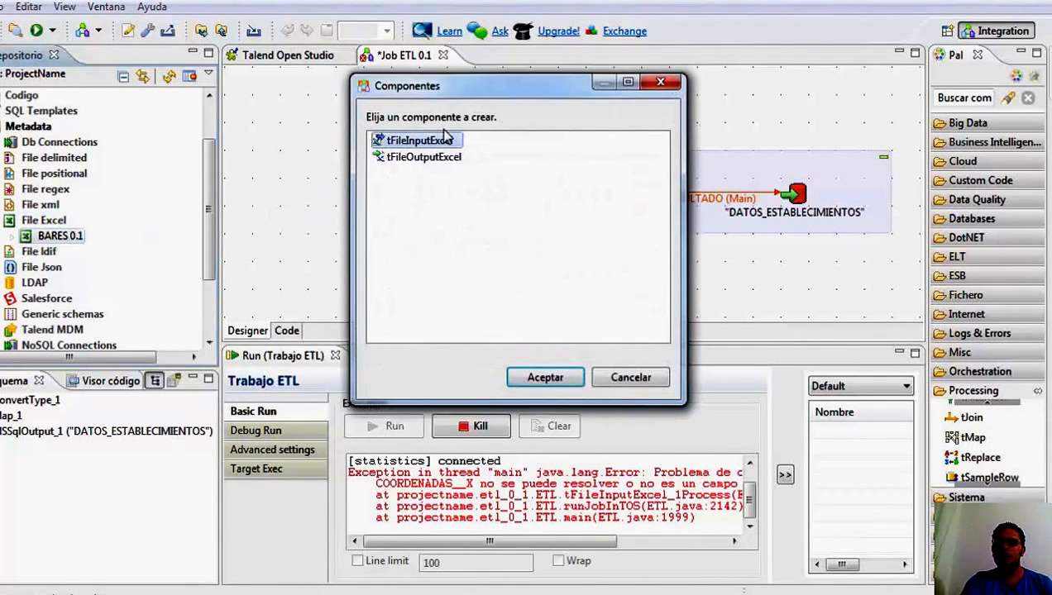
double_click(430, 145)
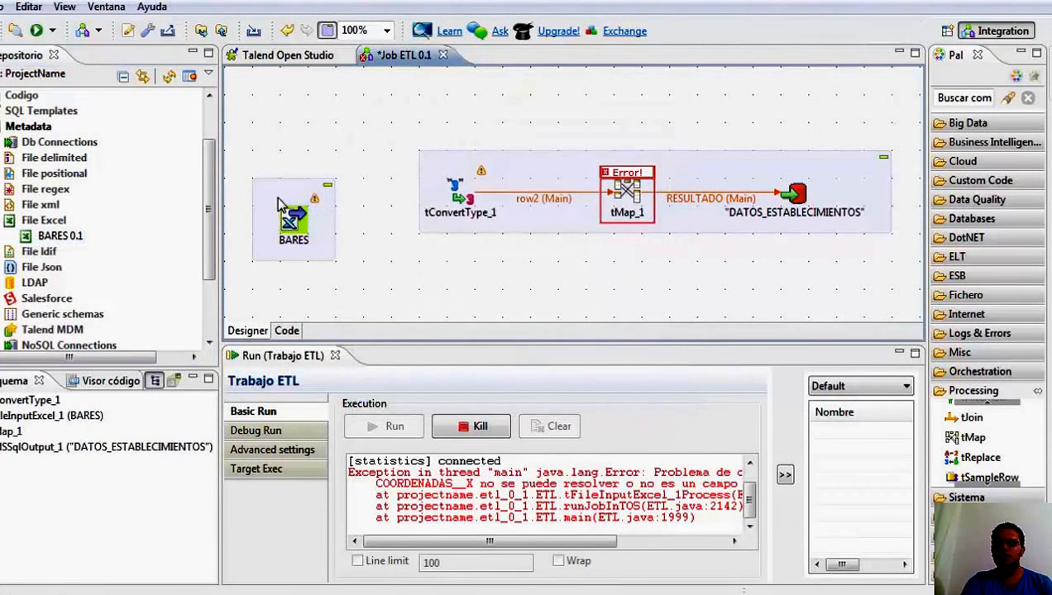
left_click_drag(278, 202, 279, 176)
Connect the BARES input to tConvertType_1 with a Main row.
right_click(288, 195)
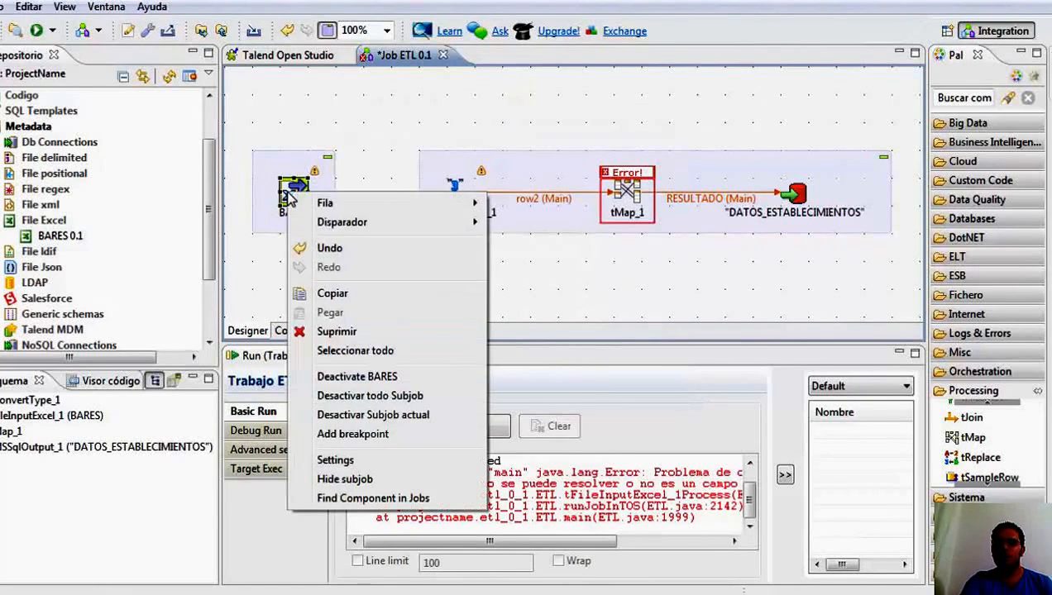
mouse_move(352, 211)
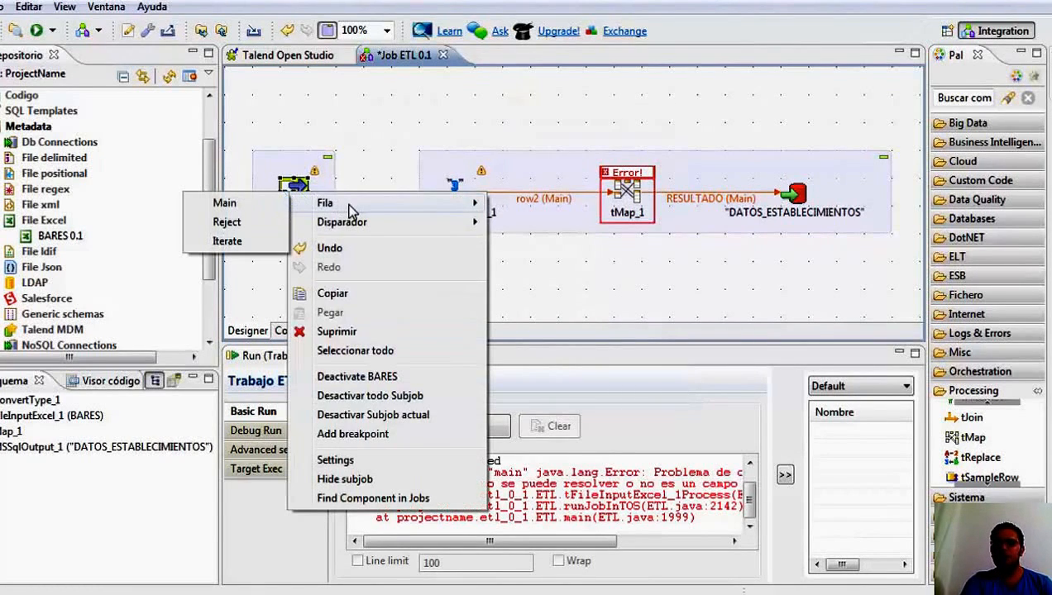
left_click(278, 212)
left_click(456, 199)
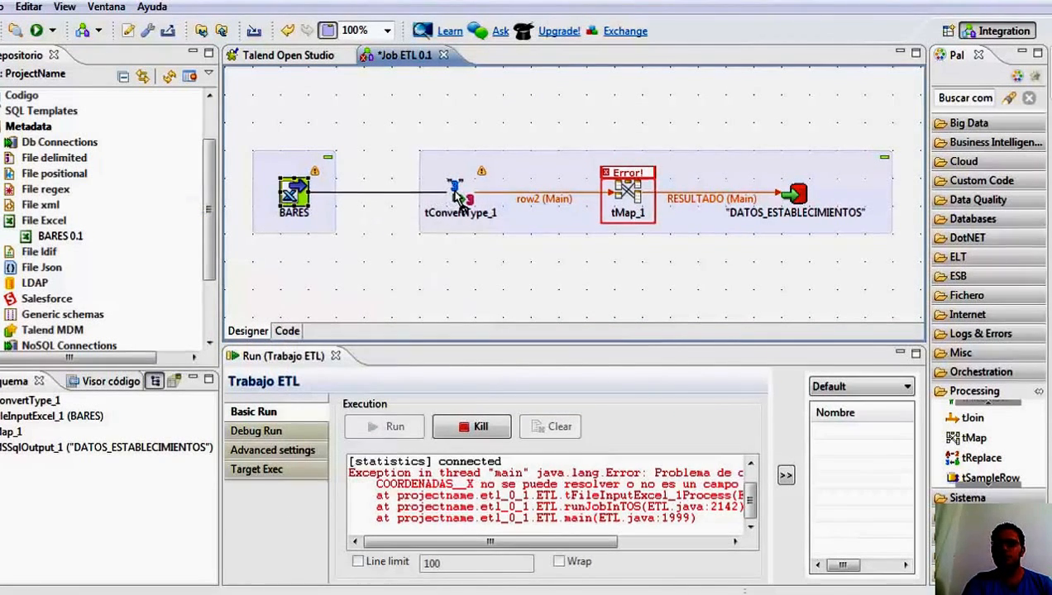
In tMap_1, clear the expressions of all six RESULTADO columns, from NOMBRE_ESTABLECIMIENTO to COORDENADAS_Y.
double_click(621, 195)
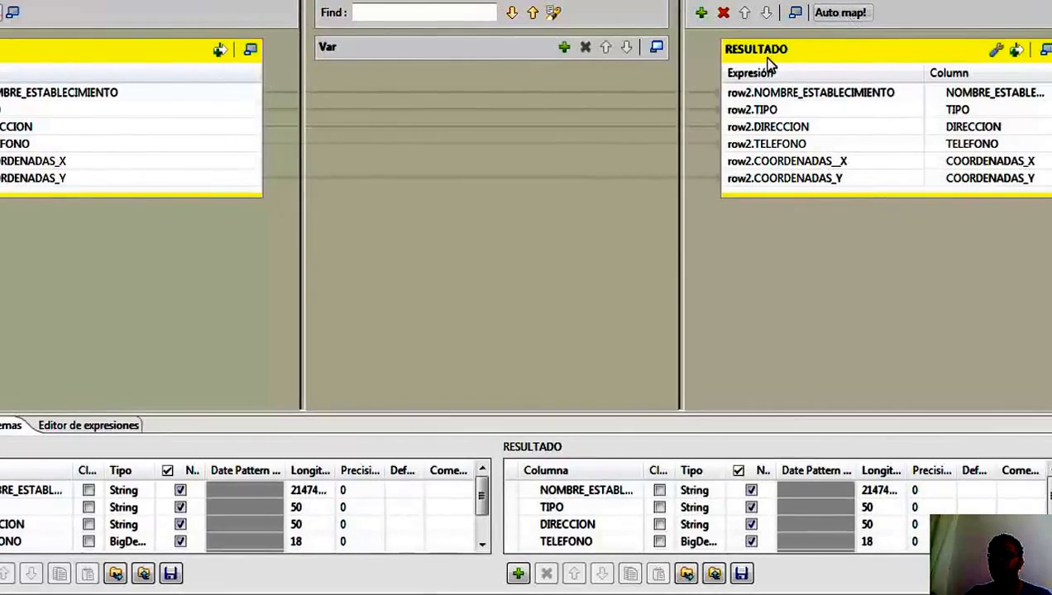
left_click(761, 93)
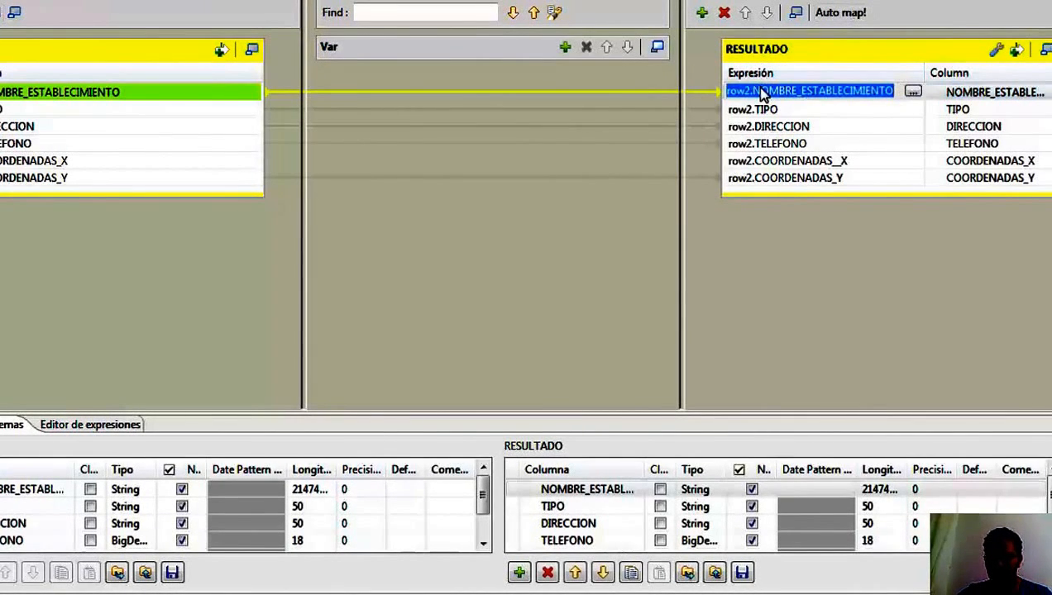
key("Delete")
key("Down")
key("Delete")
key("Down")
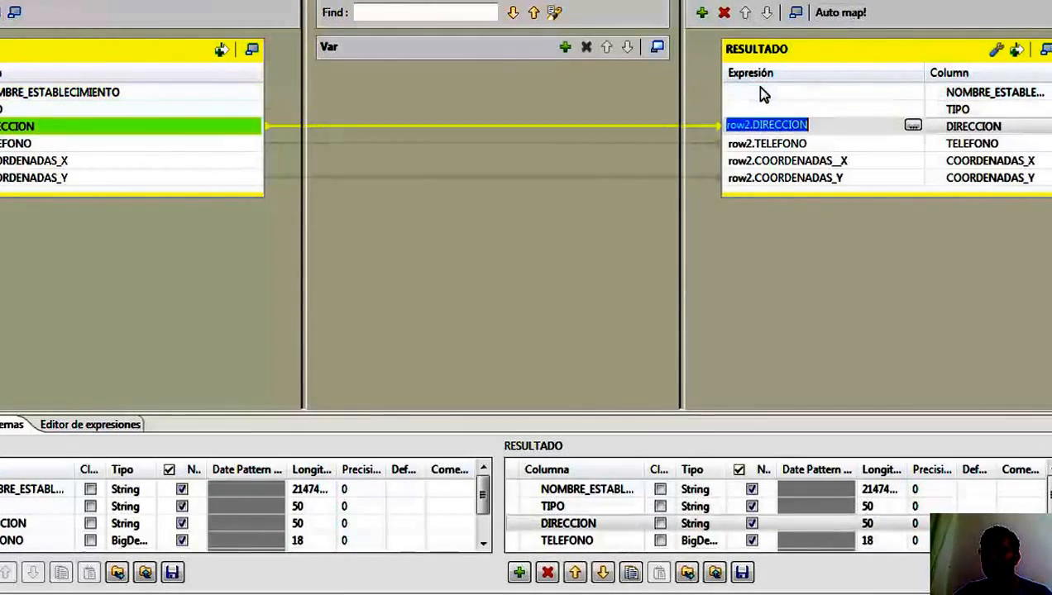
key("Delete")
key("Down")
key("Delete")
key("Down")
key("Delete")
key("Down")
key("Delete")
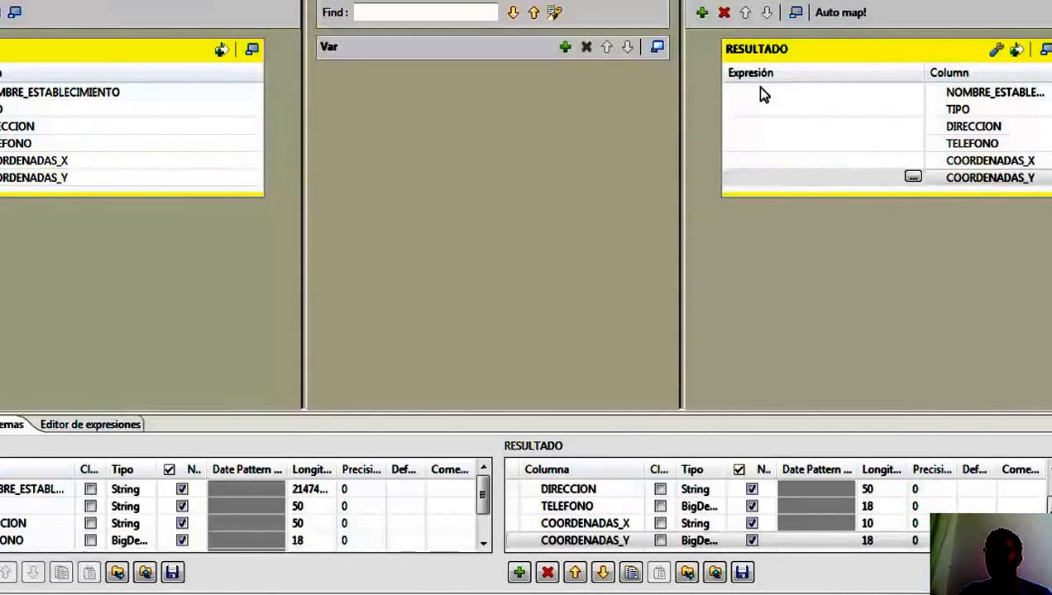
Auto-map the row2 columns to the RESULTADO output and accept the tMap_1 mapping.
left_click(842, 13)
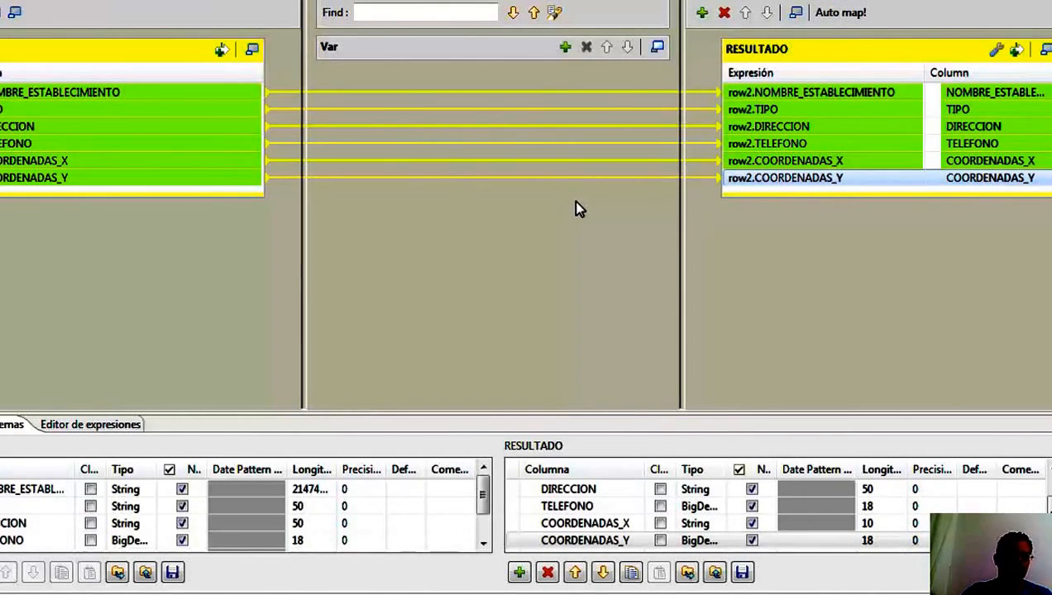
left_click(754, 180)
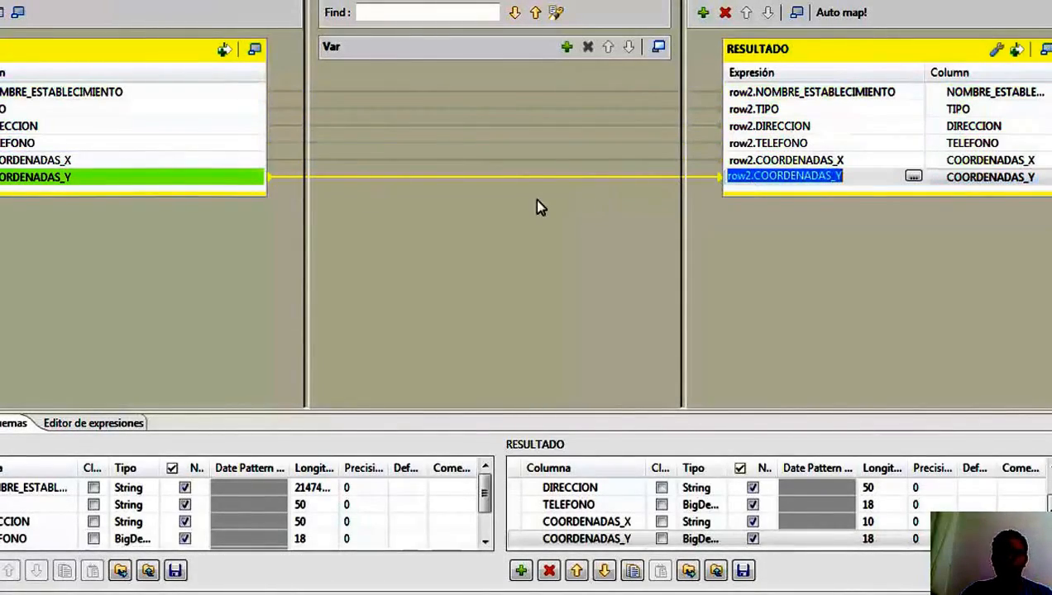
left_click(917, 592)
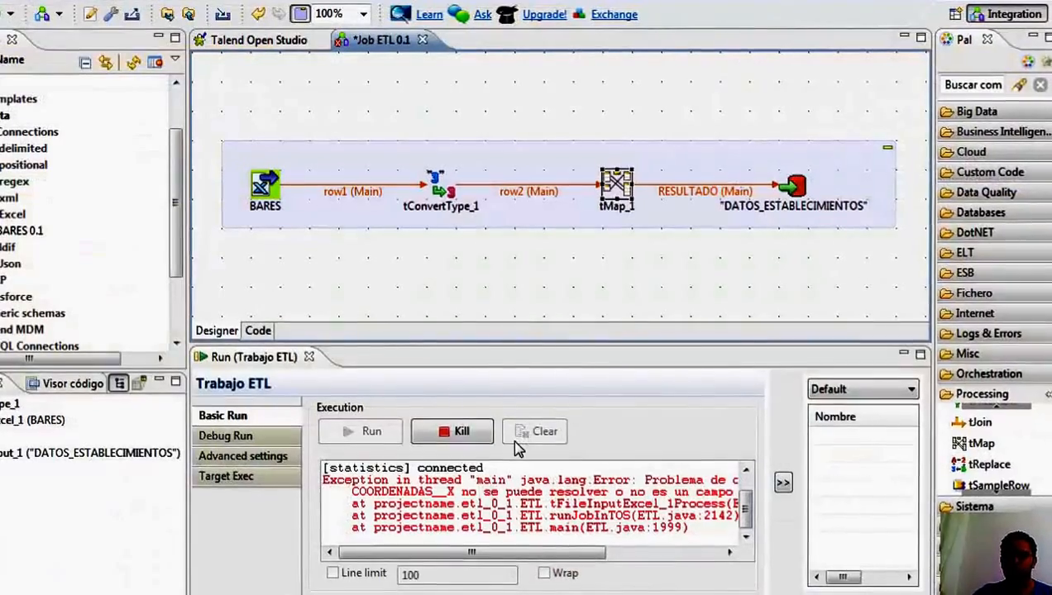
Kill the hung job execution, clear the console output, and run the ETL job again.
left_click(477, 436)
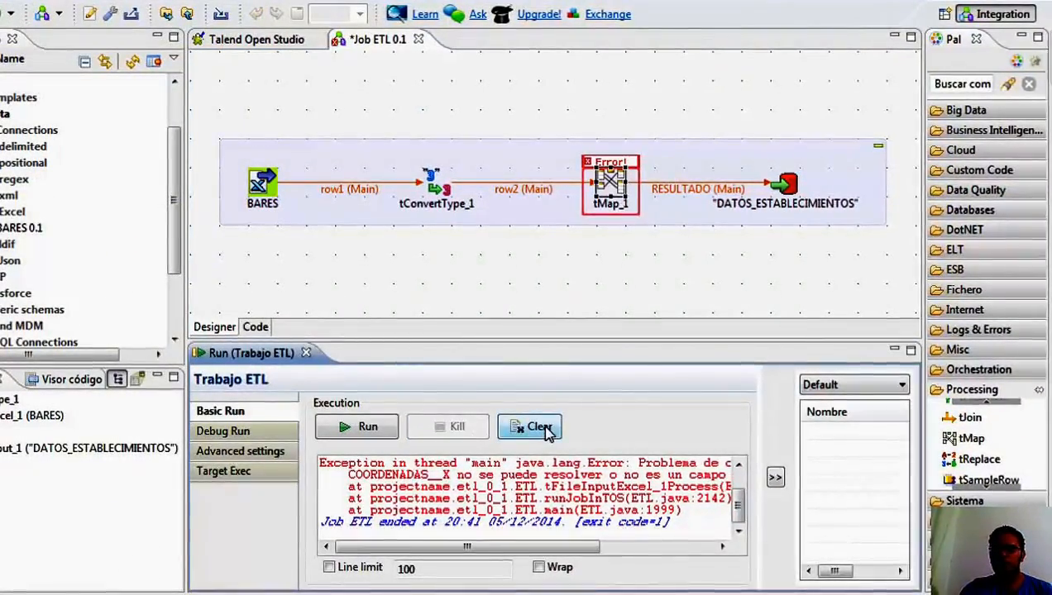
left_click(536, 427)
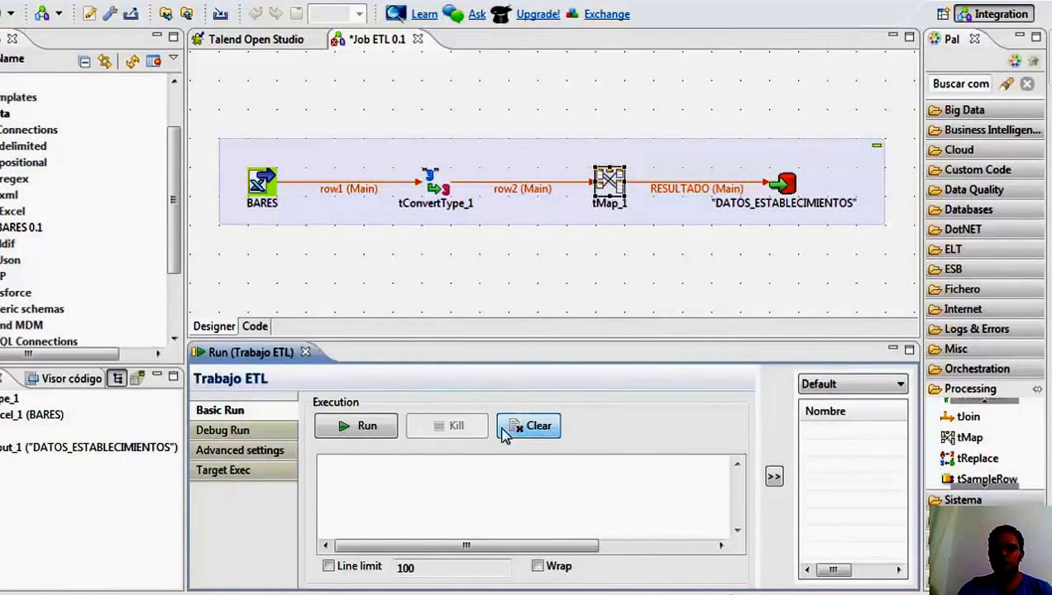
left_click(368, 428)
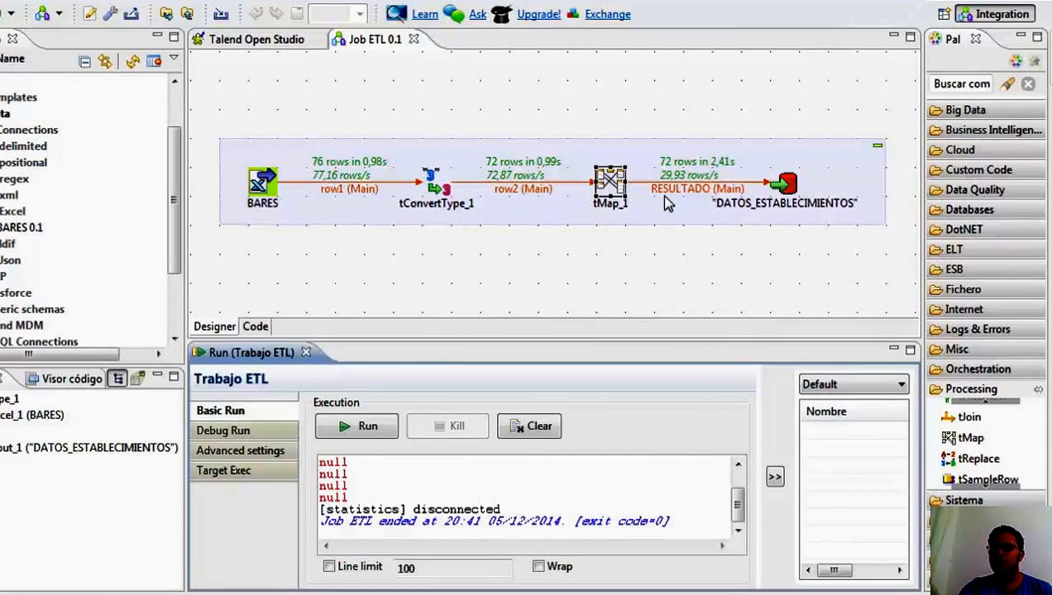
Switch to SQL Server Management Studio, query the top 1000 rows of dbo.DATOS_ESTABLECIMIENTOS to review the loaded data, and return to Talend.
left_click(704, 170)
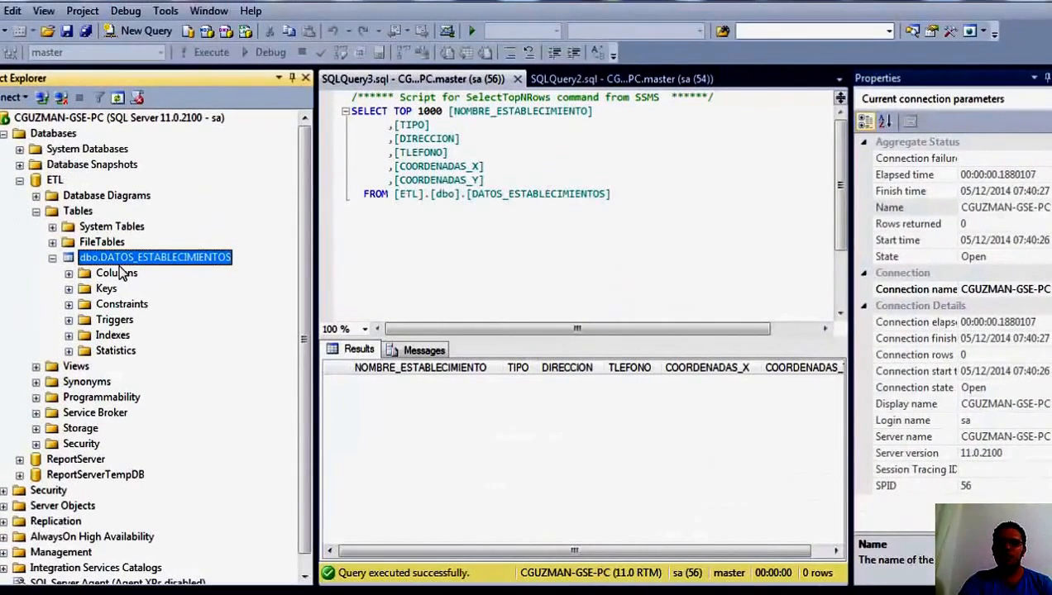
right_click(112, 263)
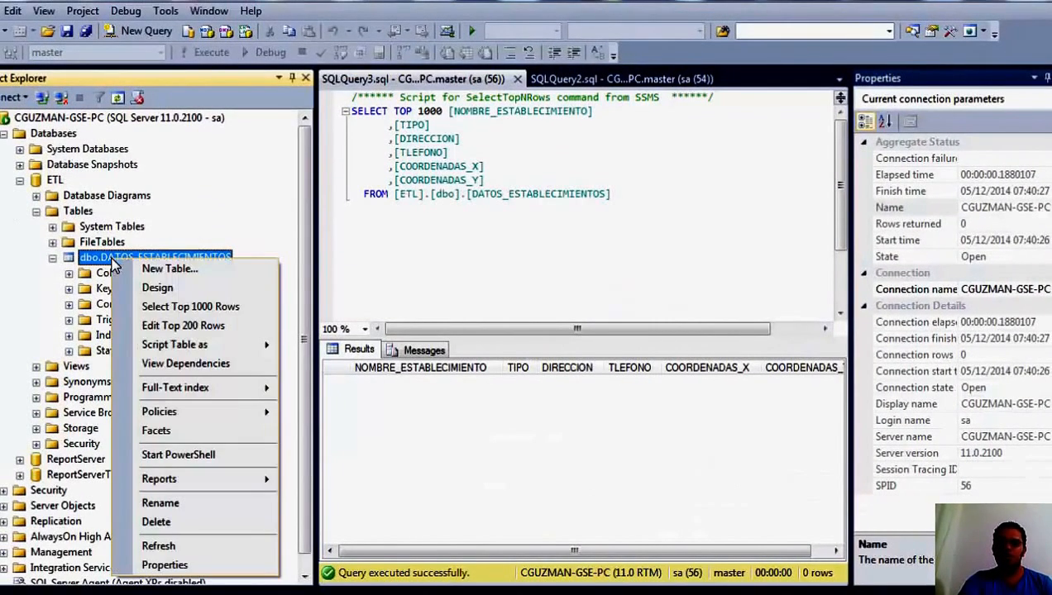
left_click(170, 305)
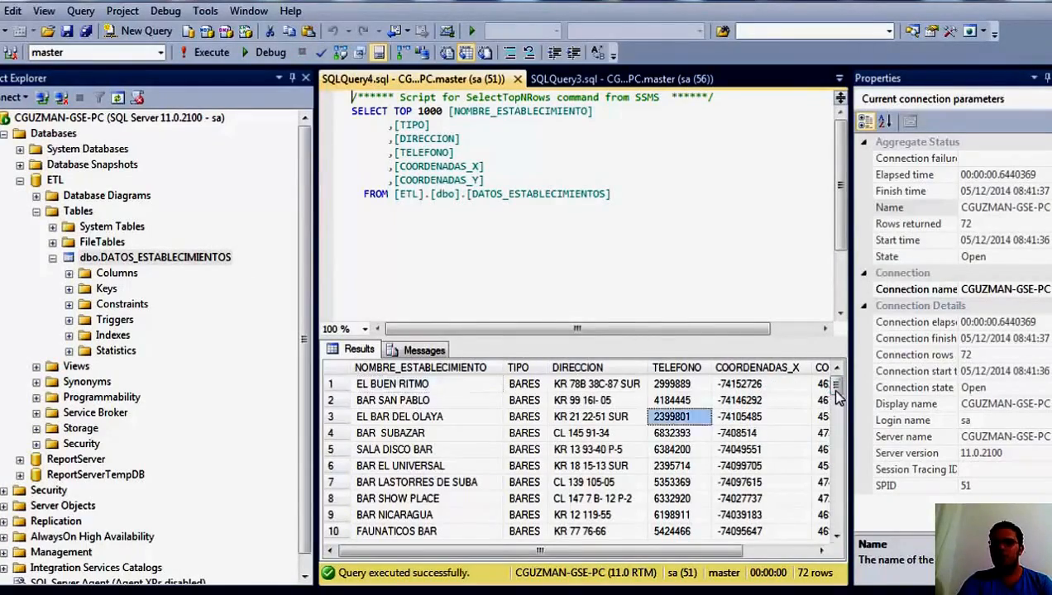
left_click_drag(837, 388, 854, 356)
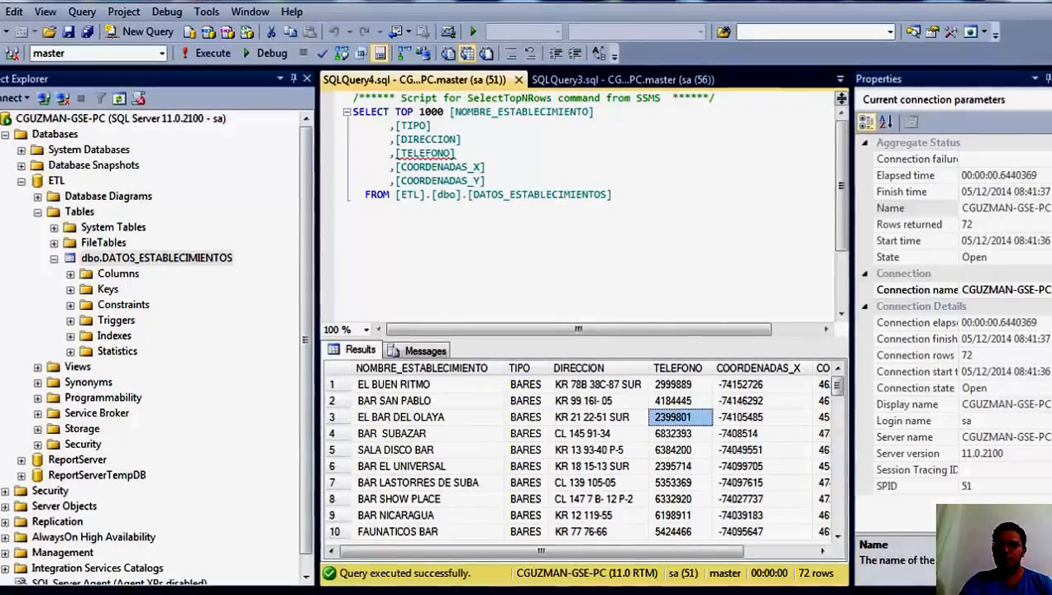
key("alt+Tab")
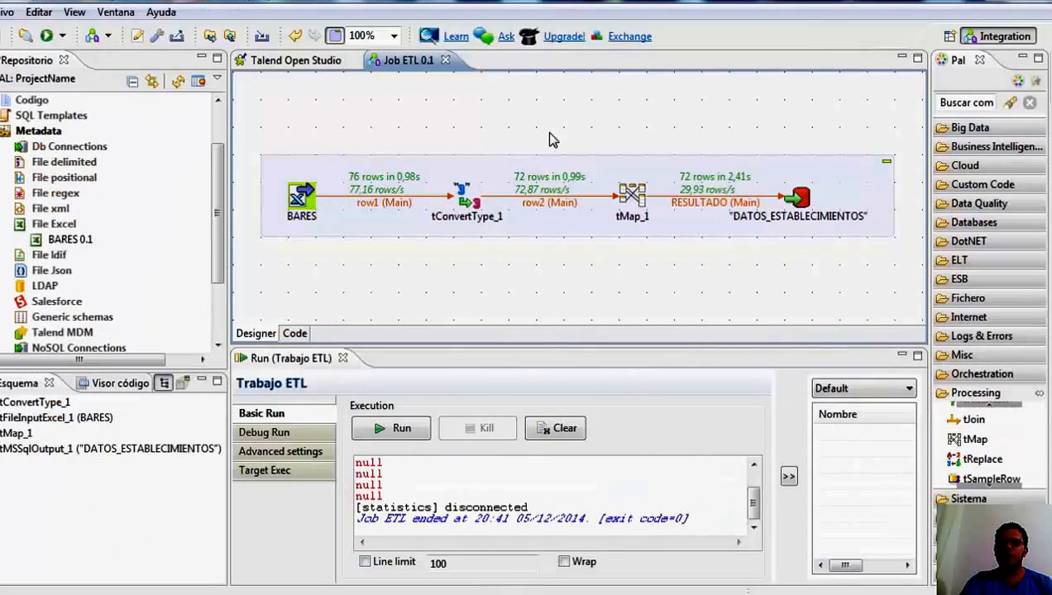